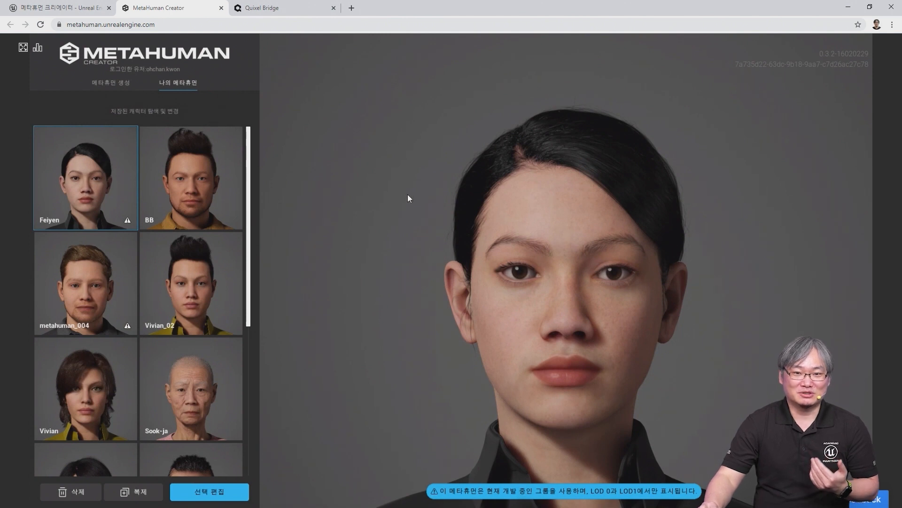
Step: Create a new MetaHuman using the Bryan preset as the base character
{"action": "left_click", "coordinate": [111, 84]}
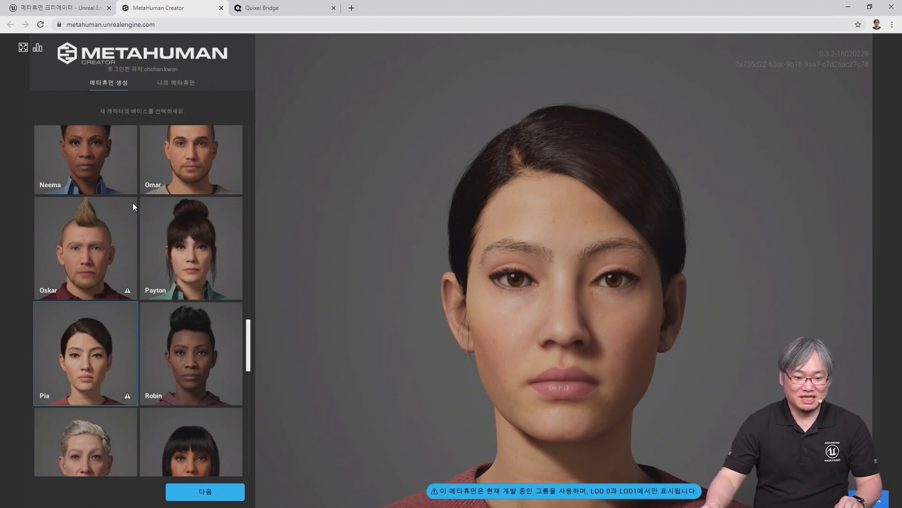
{"action": "scroll", "coordinate": [249, 281], "scroll_direction": "up", "scroll_amount": 10}
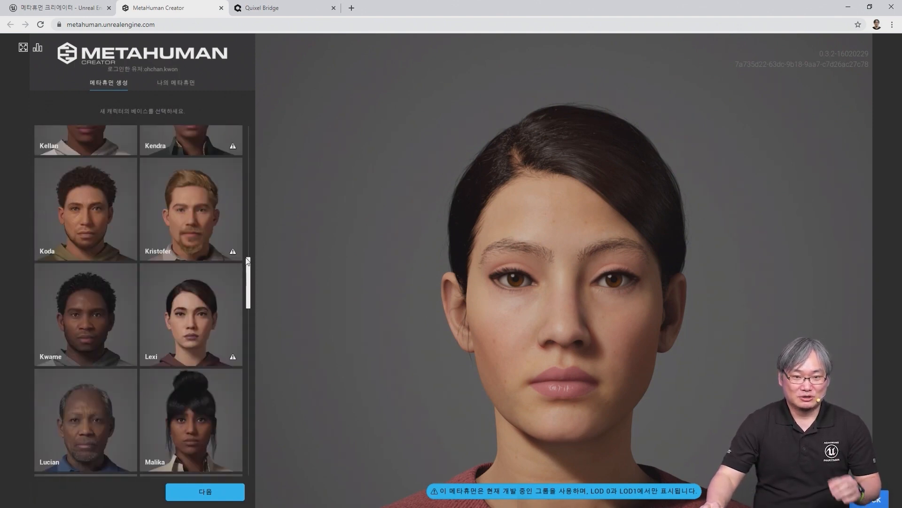
{"action": "scroll", "coordinate": [249, 230], "scroll_direction": "up", "scroll_amount": 2}
{"action": "scroll", "coordinate": [249, 231], "scroll_direction": "up", "scroll_amount": 5}
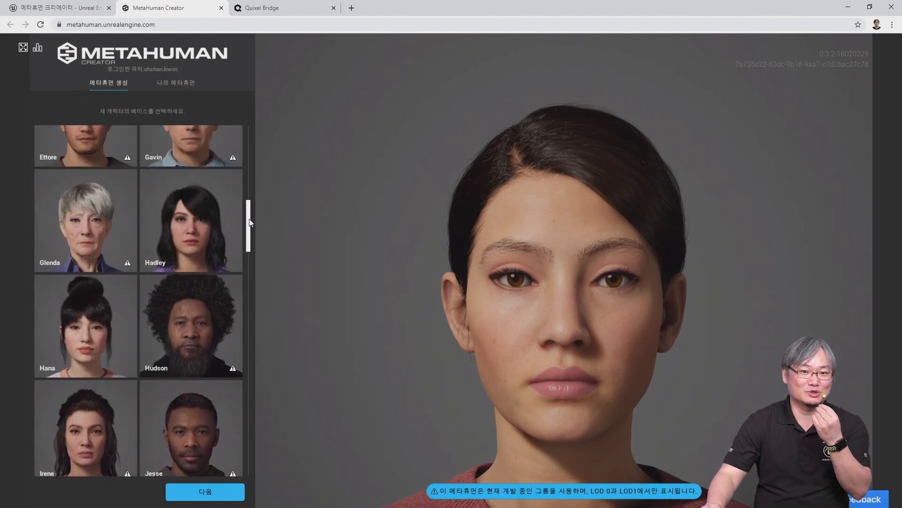
{"action": "scroll", "coordinate": [249, 178], "scroll_direction": "up", "scroll_amount": 8}
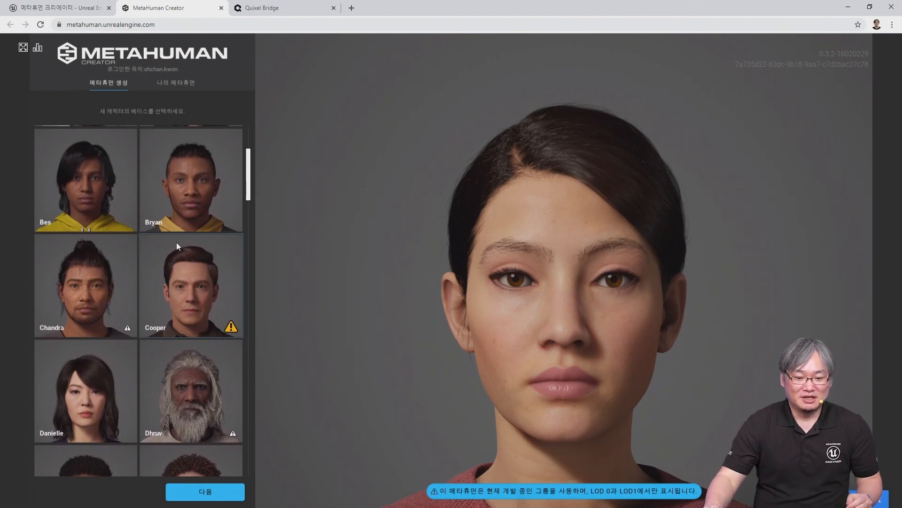
{"action": "scroll", "coordinate": [177, 242], "scroll_direction": "up", "scroll_amount": 4}
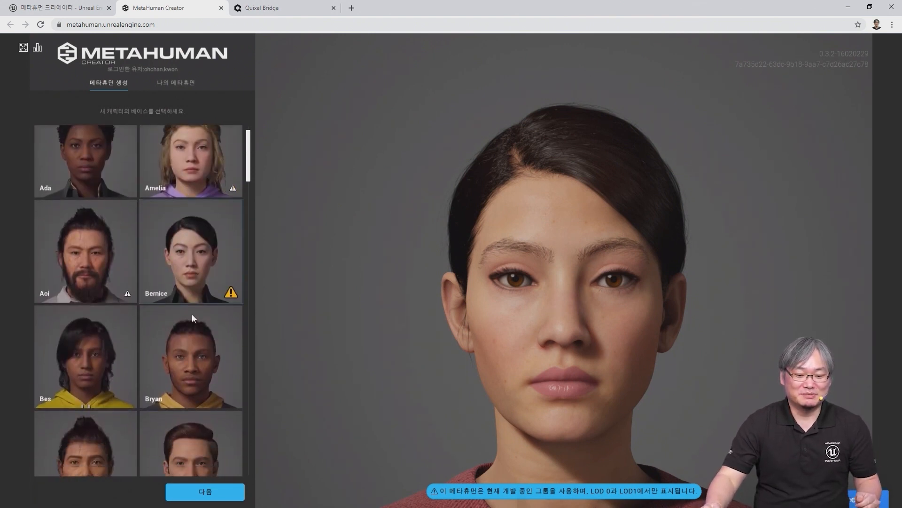
{"action": "scroll", "coordinate": [191, 314], "scroll_direction": "down", "scroll_amount": 1}
{"action": "left_click", "coordinate": [189, 318]}
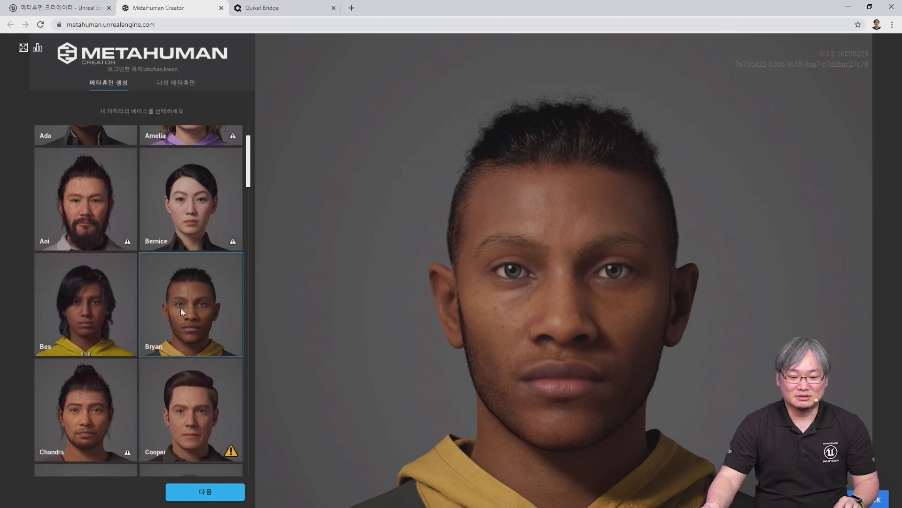
{"action": "left_click", "coordinate": [210, 495]}
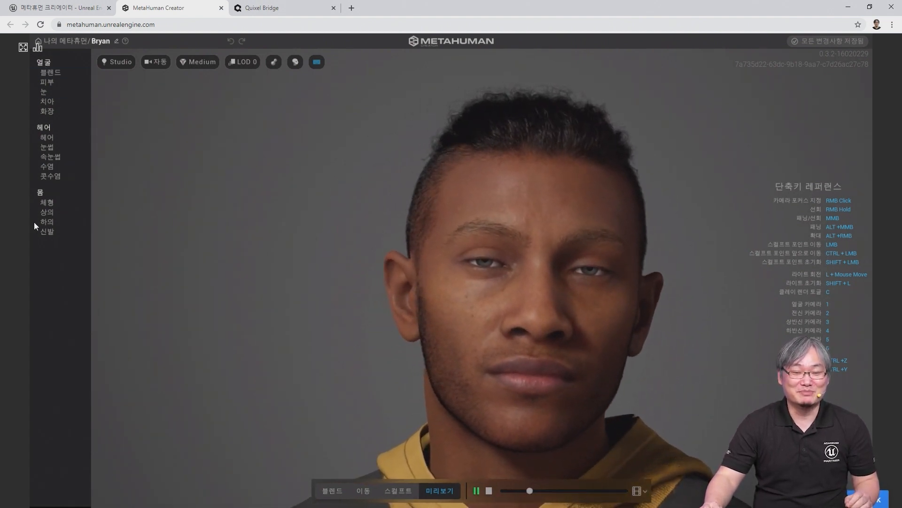
Step: View the character with the face camera and the full-body camera, and return to the face view
{"action": "left_click", "coordinate": [40, 224]}
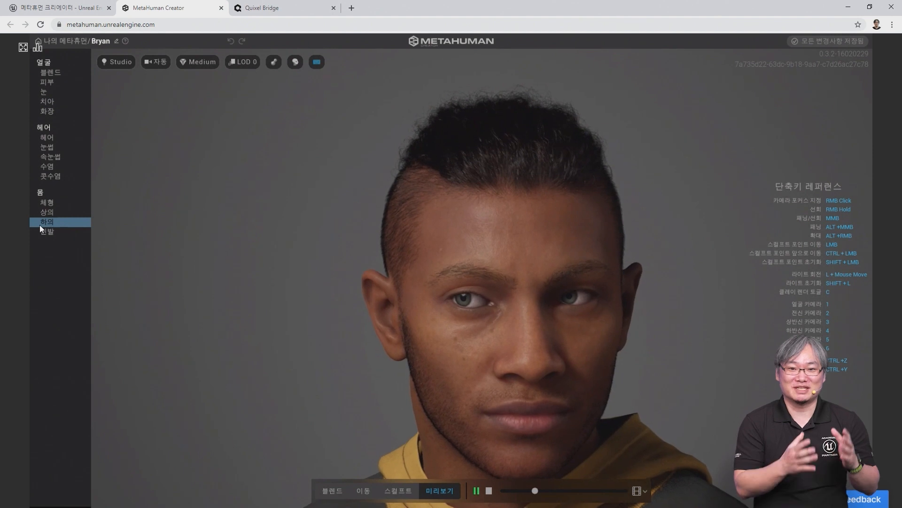
{"action": "left_click", "coordinate": [47, 212]}
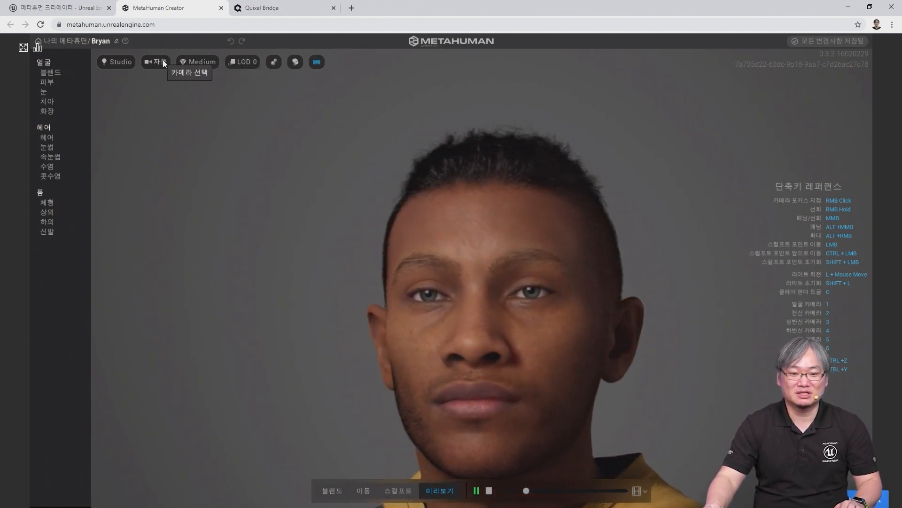
{"action": "left_click", "coordinate": [164, 62]}
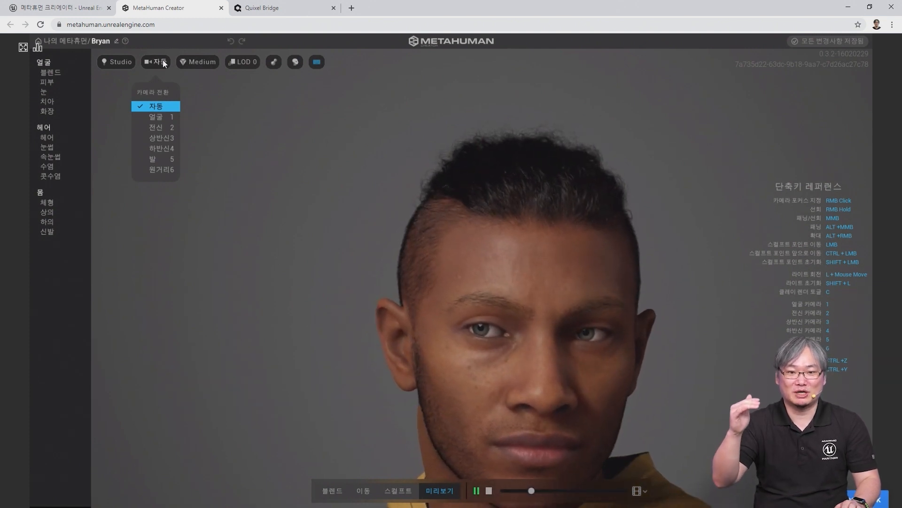
{"action": "key", "text": "1"}
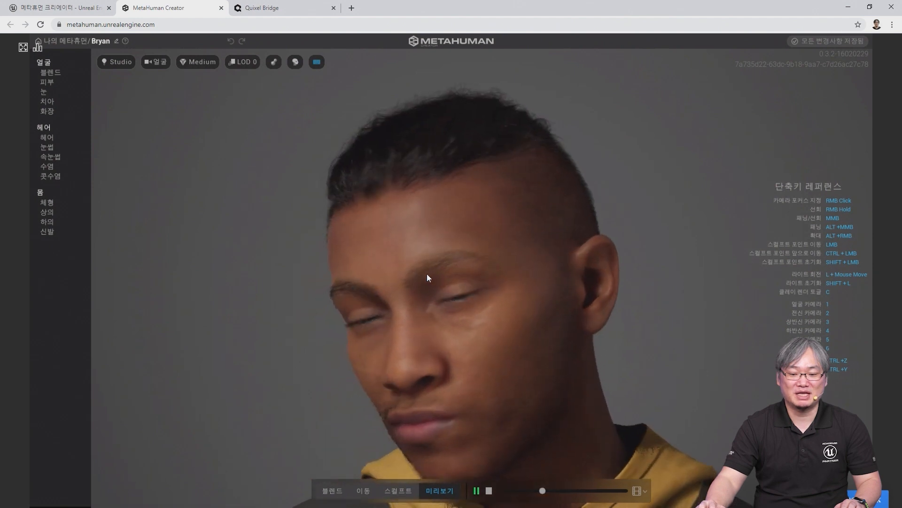
{"action": "key", "text": "2"}
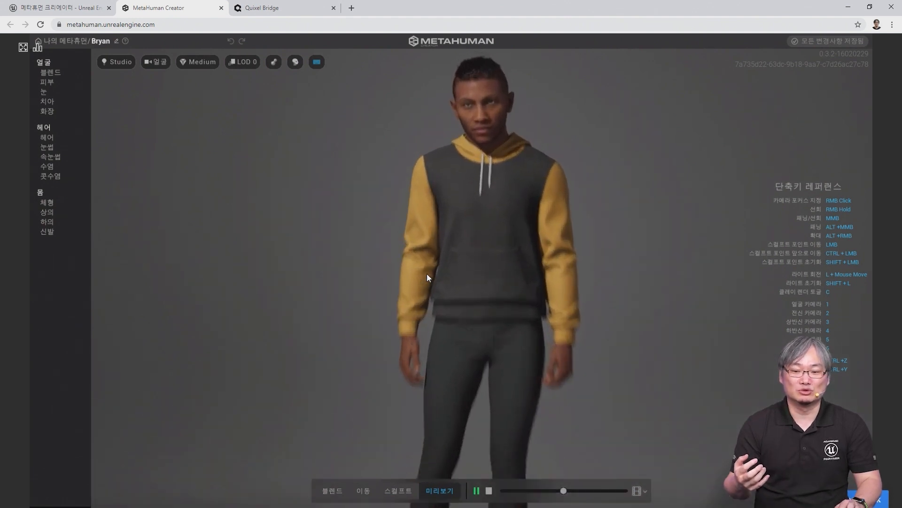
{"action": "key", "text": "1"}
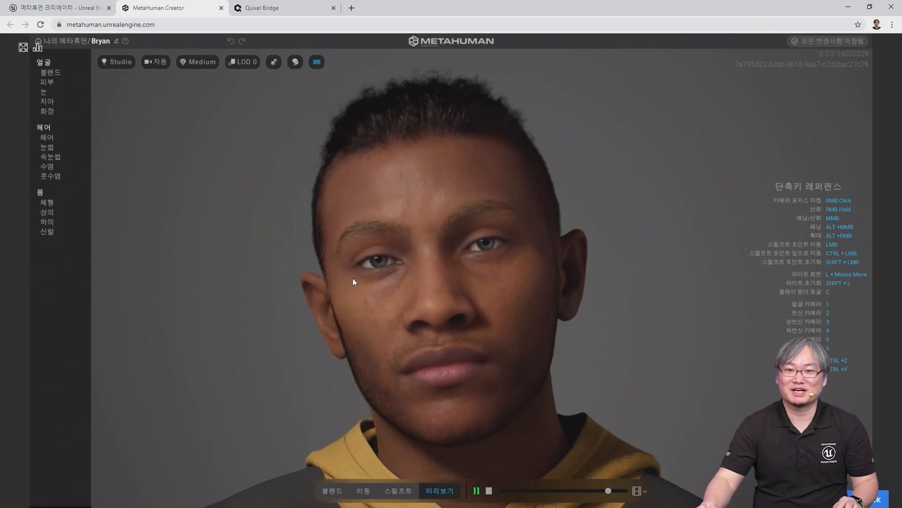
Step: Stop the preview animation and change the face's skin color to a lighter reddish-brown tone
{"action": "left_click", "coordinate": [49, 81]}
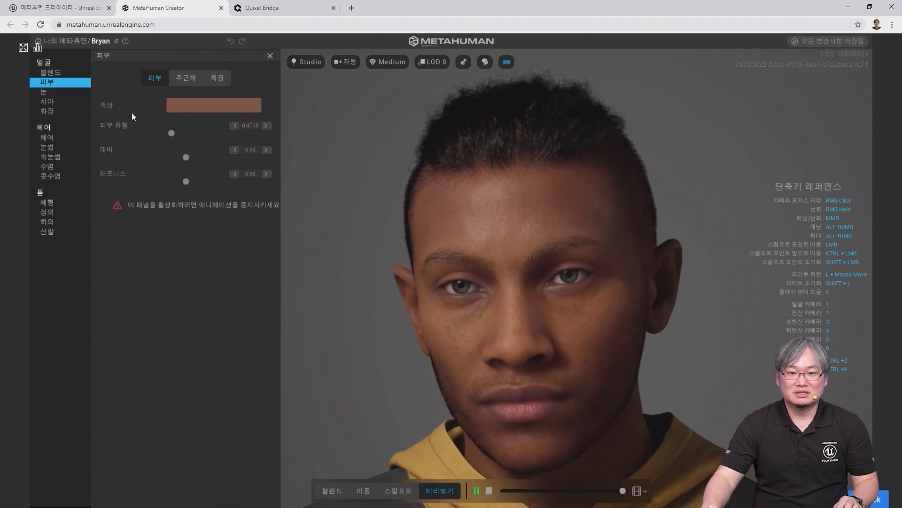
{"action": "left_click", "coordinate": [490, 492]}
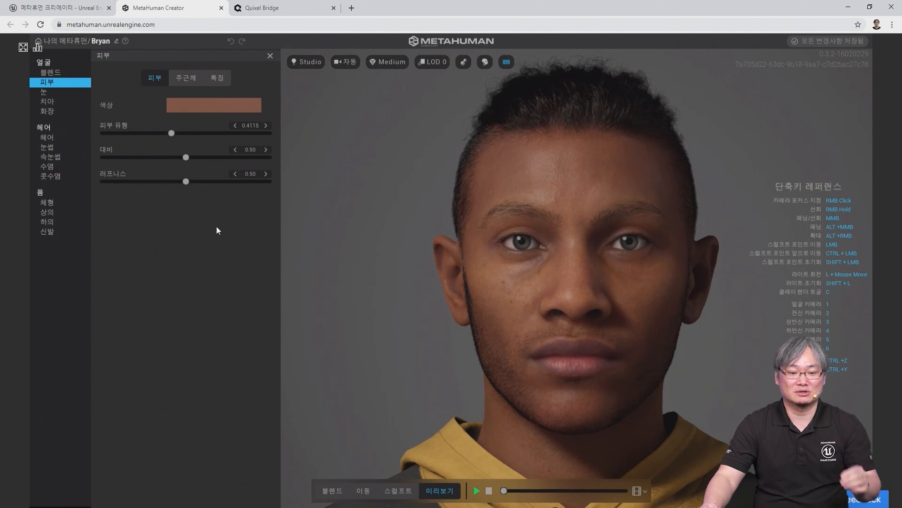
{"action": "left_click", "coordinate": [210, 105]}
{"action": "left_click_drag", "start_coordinate": [294, 155], "coordinate": [258, 127]}
{"action": "left_click", "coordinate": [227, 286]}
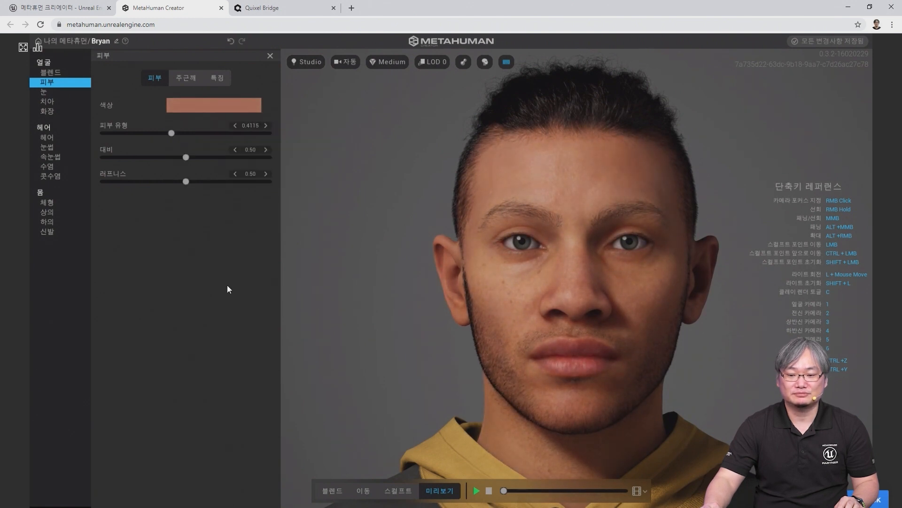
Step: Try skin type values of 0.8537, 0.6702 and 0.7420, examining the skin texture from the side
{"action": "left_click_drag", "start_coordinate": [172, 132], "coordinate": [245, 136]}
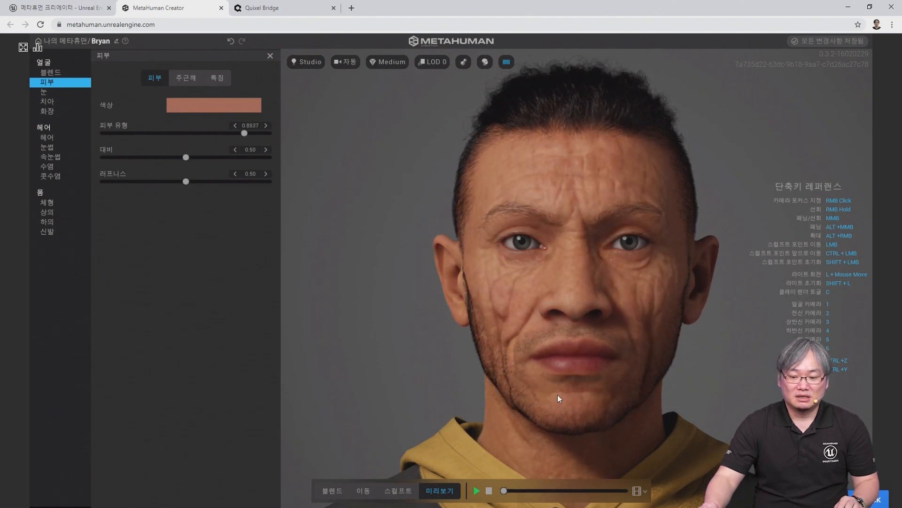
{"action": "right_click_drag", "start_coordinate": [512, 401], "coordinate": [345, 443]}
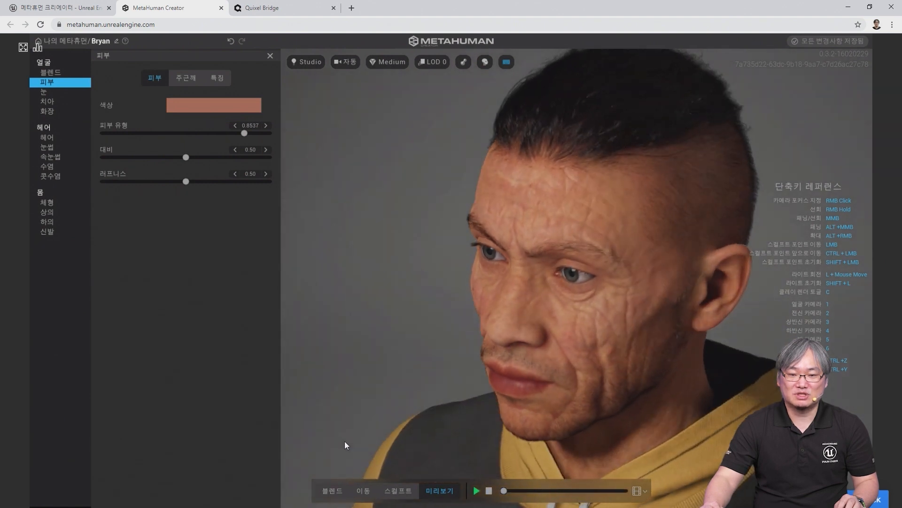
{"action": "right_click_drag", "start_coordinate": [618, 380], "coordinate": [538, 346]}
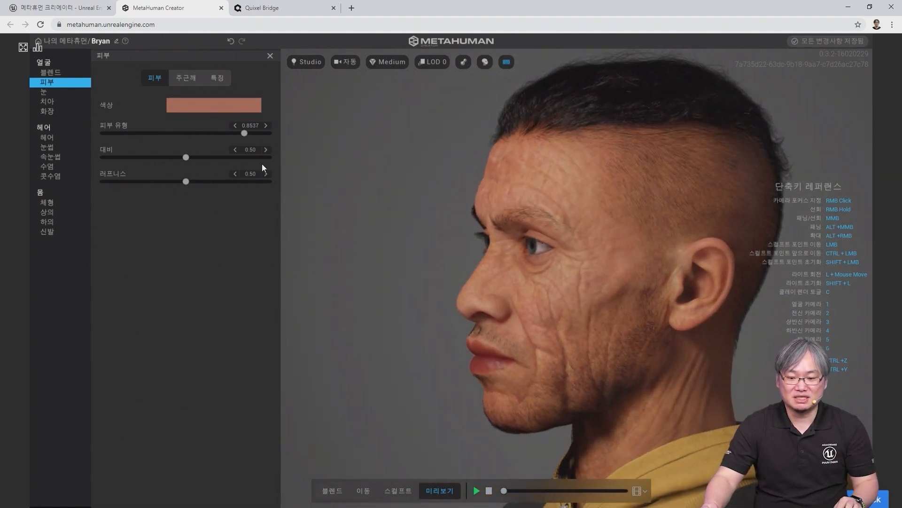
{"action": "left_click_drag", "start_coordinate": [244, 133], "coordinate": [214, 133]}
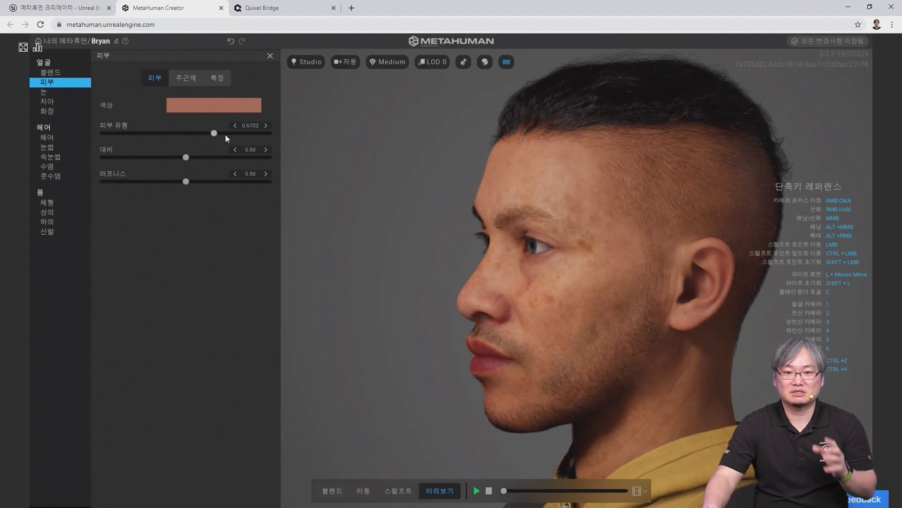
{"action": "left_click", "coordinate": [226, 134]}
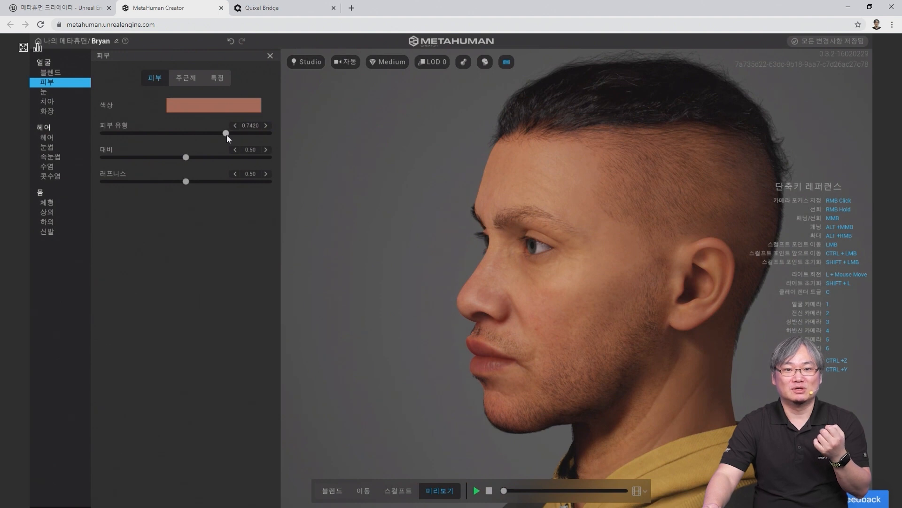
Step: Set the skin type to 0.1489, comparing it with 0.2128 on the front of the face
{"action": "left_click_drag", "start_coordinate": [227, 135], "coordinate": [138, 140]}
{"action": "right_click_drag", "start_coordinate": [645, 428], "coordinate": [470, 419]}
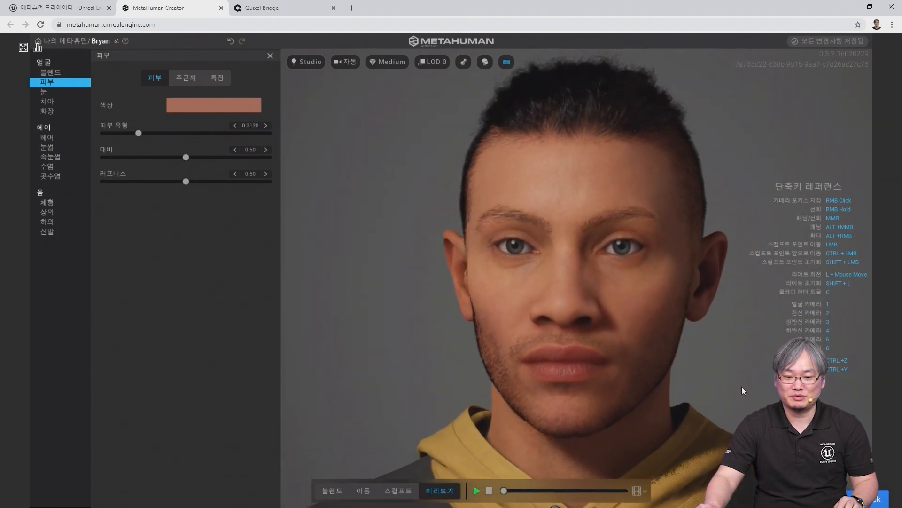
{"action": "left_click_drag", "start_coordinate": [138, 135], "coordinate": [127, 136]}
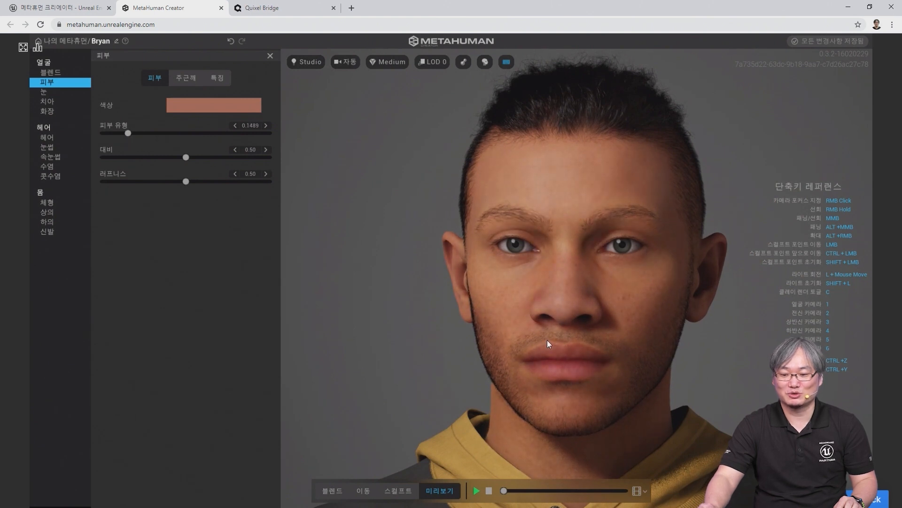
{"action": "right_click_drag", "start_coordinate": [581, 382], "coordinate": [448, 331]}
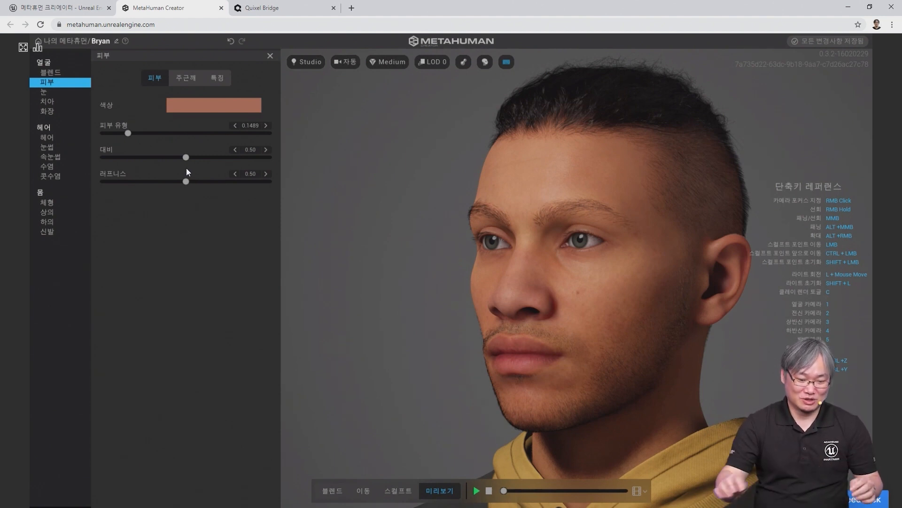
Step: Test the skin roughness at 0.00 and at higher values in a facial close-up, and return it to 0.50
{"action": "scroll", "coordinate": [511, 294], "scroll_direction": "up", "scroll_amount": 5}
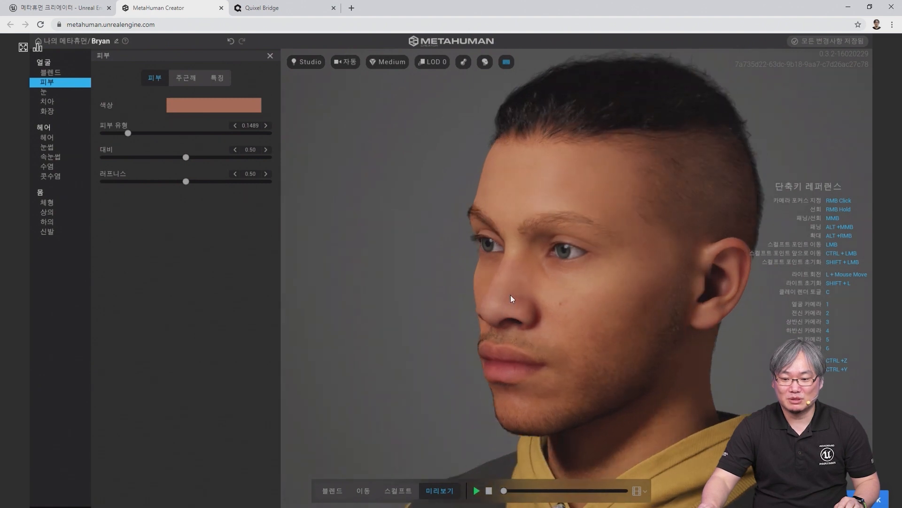
{"action": "right_click_drag", "start_coordinate": [510, 299], "coordinate": [354, 280]}
{"action": "right_click_drag", "start_coordinate": [631, 348], "coordinate": [546, 338]}
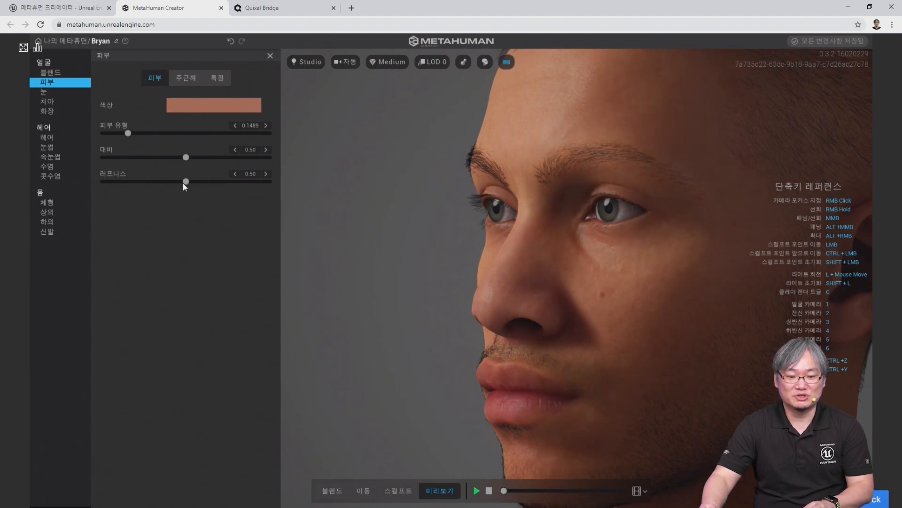
{"action": "left_click_drag", "start_coordinate": [131, 182], "coordinate": [62, 182]}
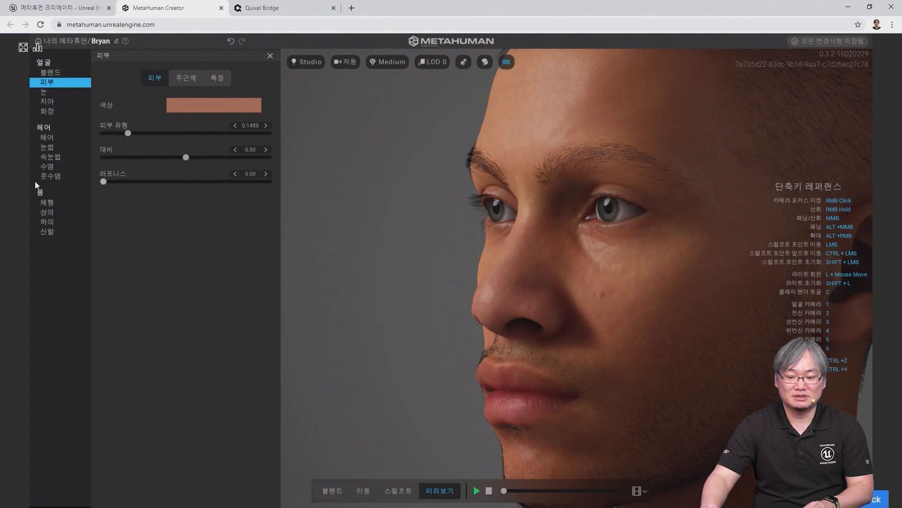
{"action": "left_click_drag", "start_coordinate": [102, 182], "coordinate": [211, 182]}
{"action": "left_click_drag", "start_coordinate": [275, 189], "coordinate": [196, 195]}
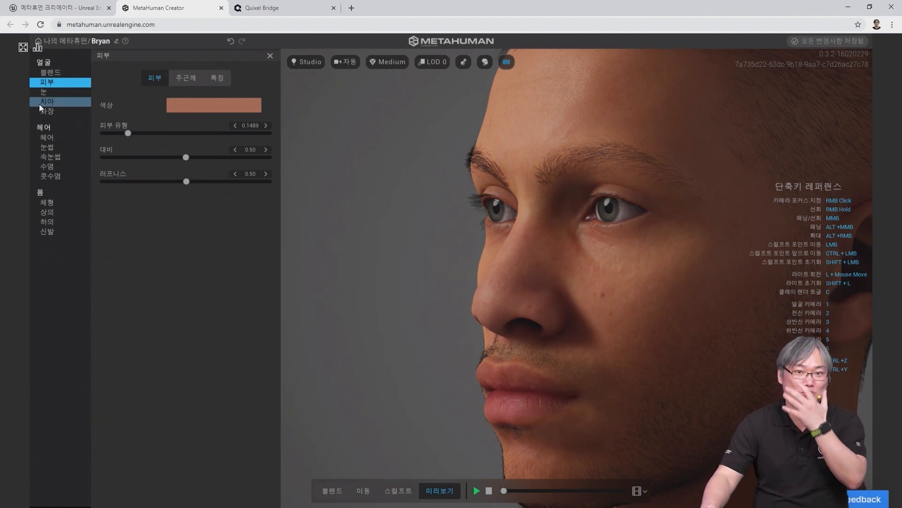
Step: Apply eye Preset 001 and rotate the studio light to check the eyes
{"action": "left_click", "coordinate": [53, 92]}
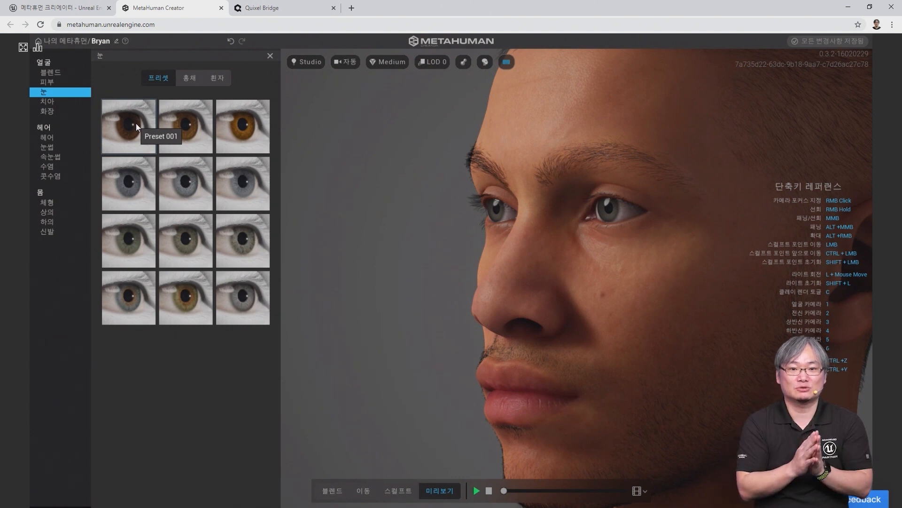
{"action": "left_click", "coordinate": [112, 129]}
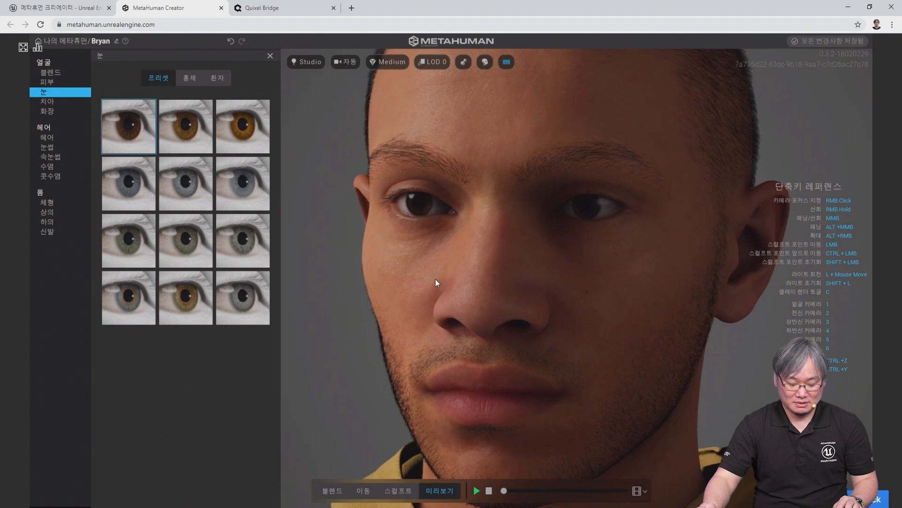
{"action": "key", "text": "l"}
{"action": "key", "text": "l"}
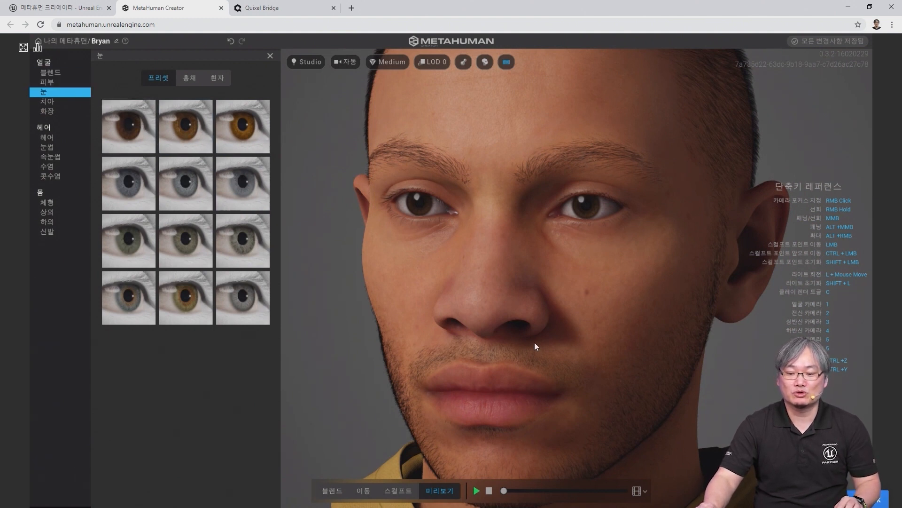
Step: Switch the face to Blend mode and examine the blend control points from the front and the side
{"action": "scroll", "coordinate": [534, 343], "scroll_direction": "down", "scroll_amount": 2}
{"action": "right_click_drag", "start_coordinate": [540, 351], "coordinate": [580, 334]}
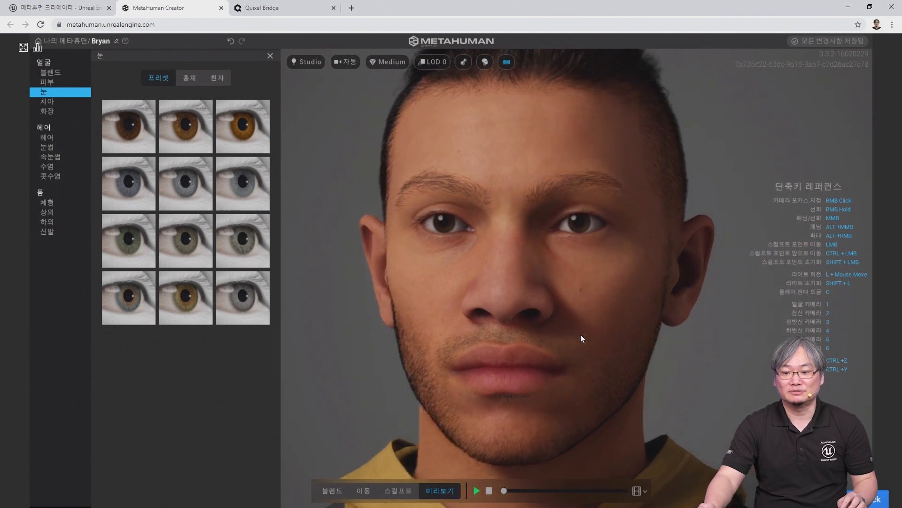
{"action": "scroll", "coordinate": [578, 333], "scroll_direction": "down", "scroll_amount": 1}
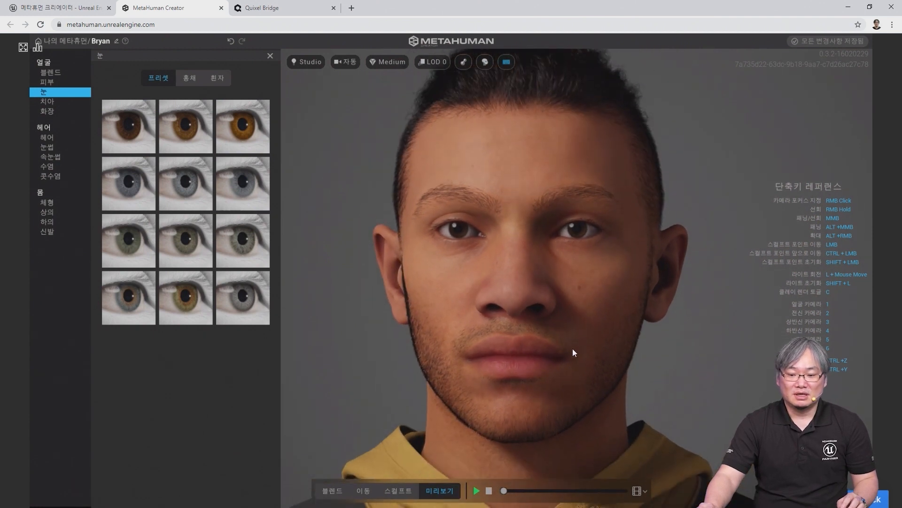
{"action": "scroll", "coordinate": [570, 348], "scroll_direction": "down", "scroll_amount": 1}
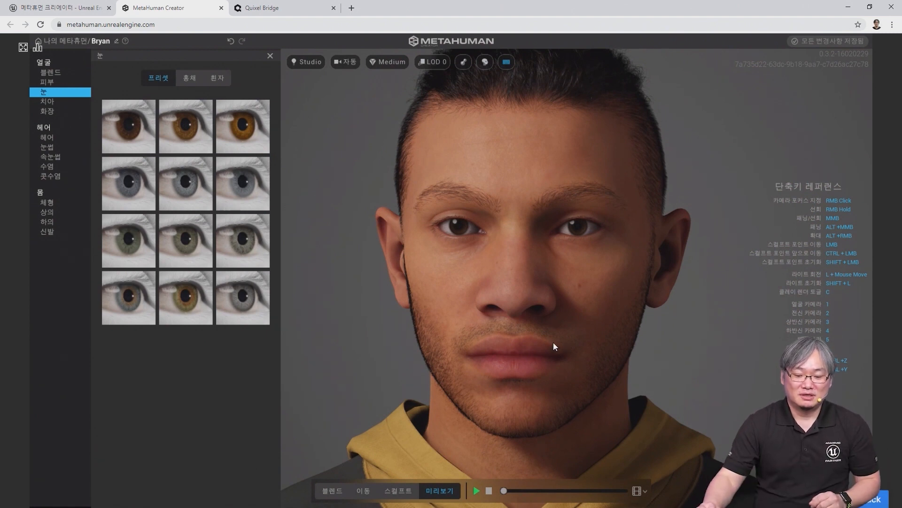
{"action": "left_click", "coordinate": [333, 489]}
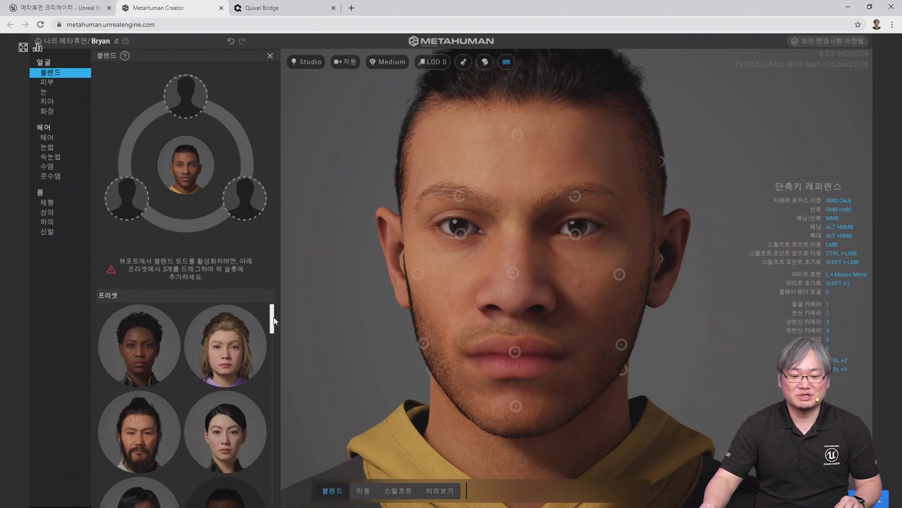
{"action": "left_click_drag", "start_coordinate": [273, 333], "coordinate": [275, 288]}
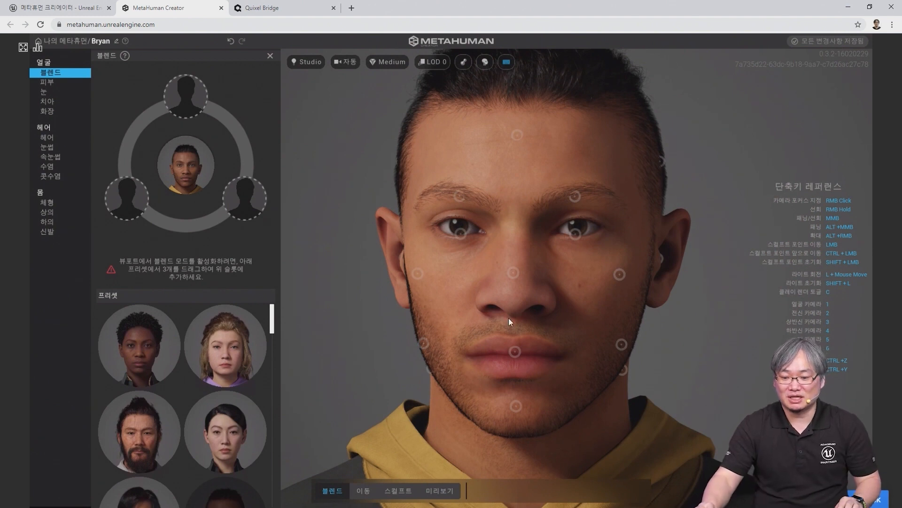
{"action": "right_click_drag", "start_coordinate": [490, 337], "coordinate": [384, 310]}
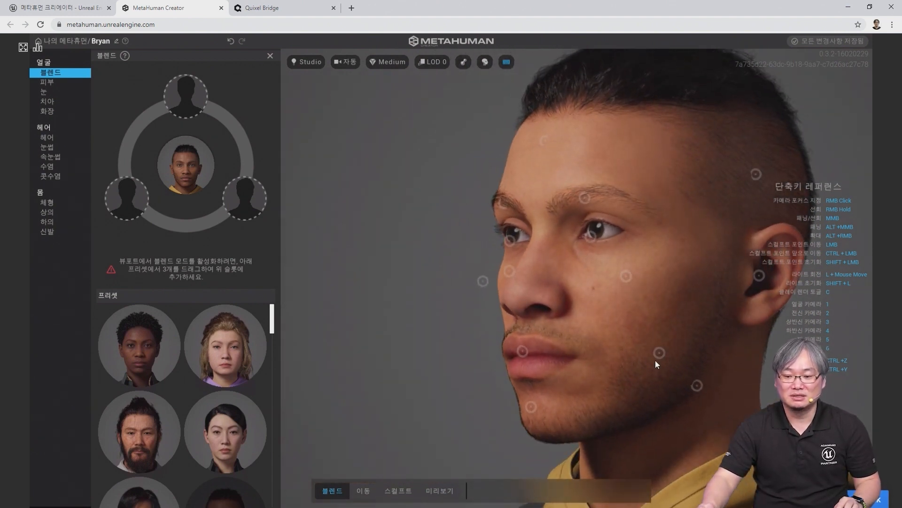
{"action": "right_click_drag", "start_coordinate": [629, 392], "coordinate": [635, 386]}
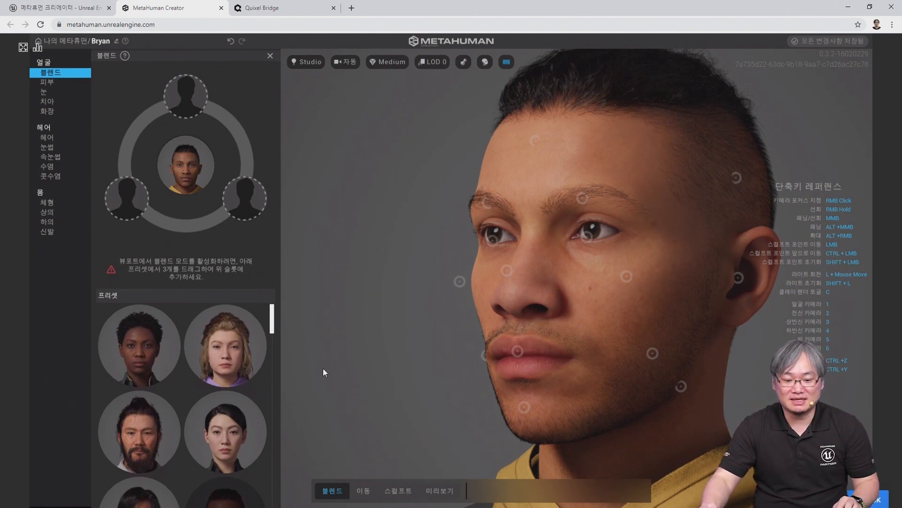
Step: Fill the three blend slots with the Keiji, Kristofer and Myles presets, placing Myles in the uppermost slot of the wheel
{"action": "left_click_drag", "start_coordinate": [272, 323], "coordinate": [278, 388]}
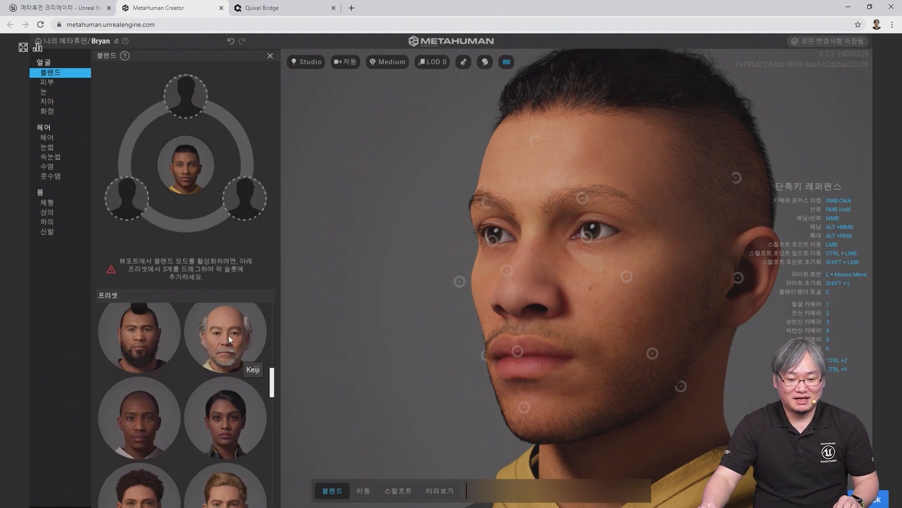
{"action": "left_click_drag", "start_coordinate": [226, 348], "coordinate": [121, 197]}
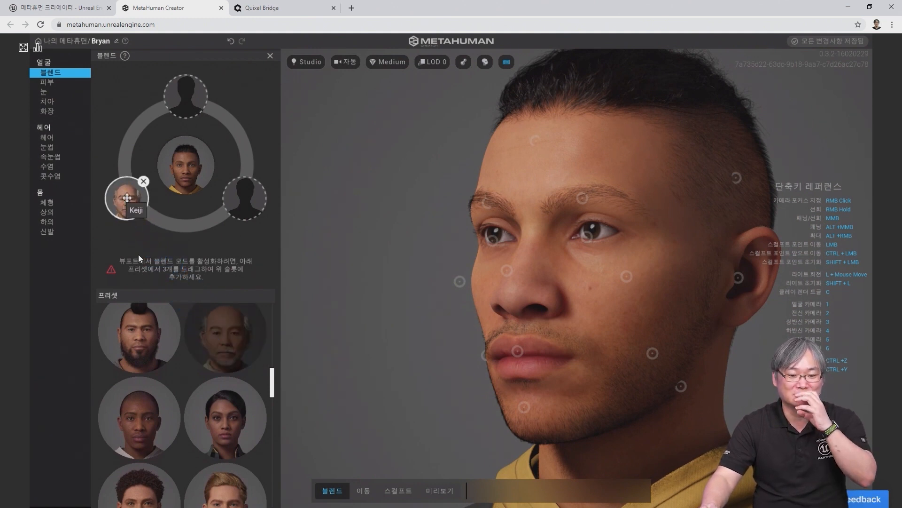
{"action": "left_click_drag", "start_coordinate": [273, 384], "coordinate": [275, 393]}
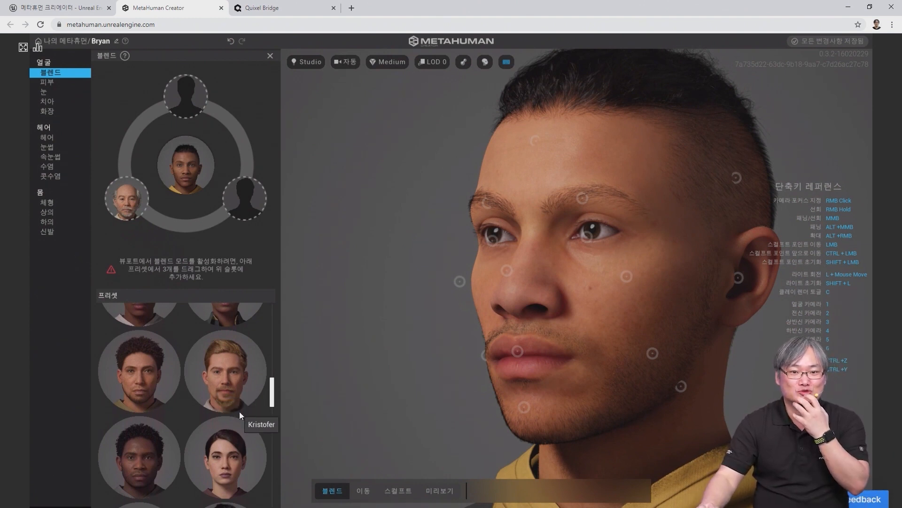
{"action": "left_click_drag", "start_coordinate": [218, 356], "coordinate": [250, 199]}
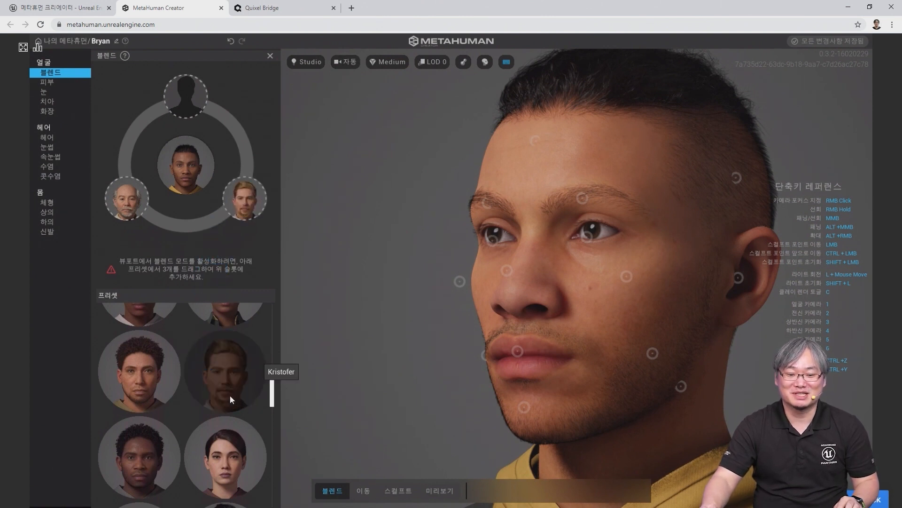
{"action": "scroll", "coordinate": [219, 391], "scroll_direction": "down", "scroll_amount": 3}
{"action": "scroll", "coordinate": [220, 395], "scroll_direction": "down", "scroll_amount": 2}
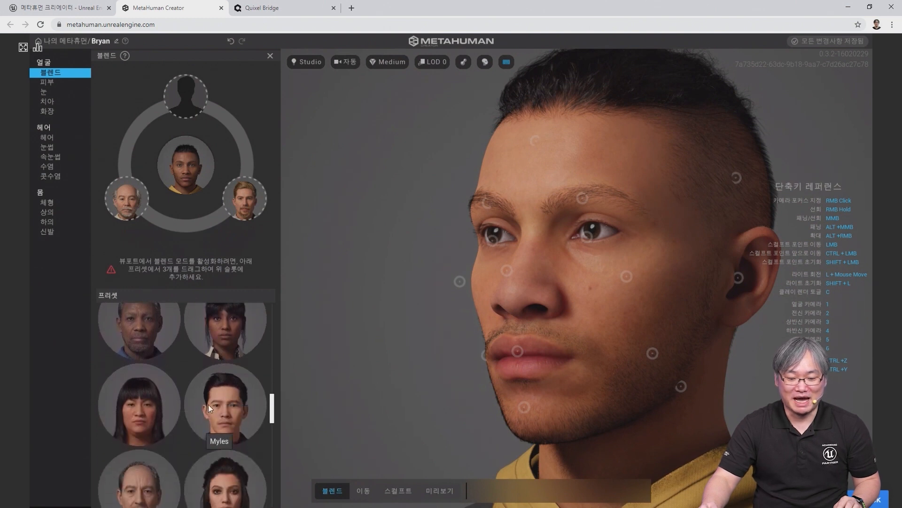
{"action": "left_click_drag", "start_coordinate": [230, 405], "coordinate": [183, 94]}
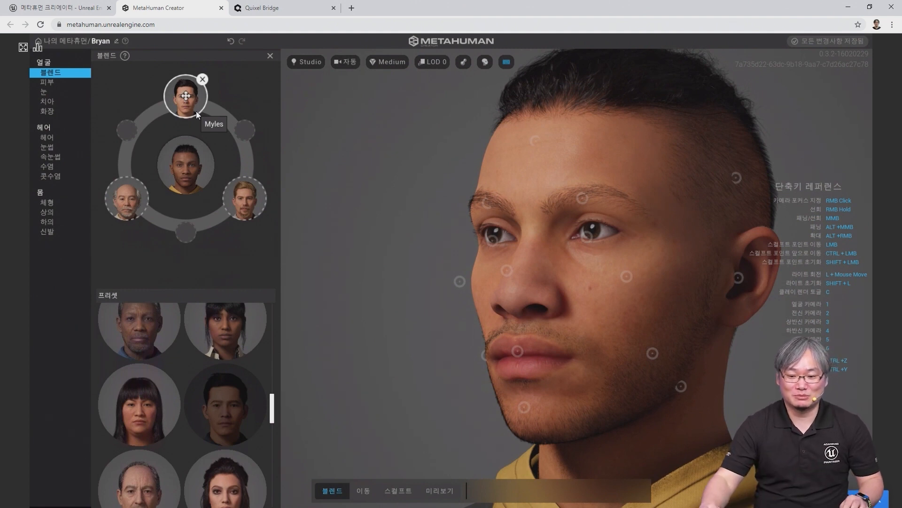
Step: Try blending the mouth toward Keiji, Myles and Kristofer in turn, and return its control point to the original shape
{"action": "right_click_drag", "start_coordinate": [623, 397], "coordinate": [709, 383]}
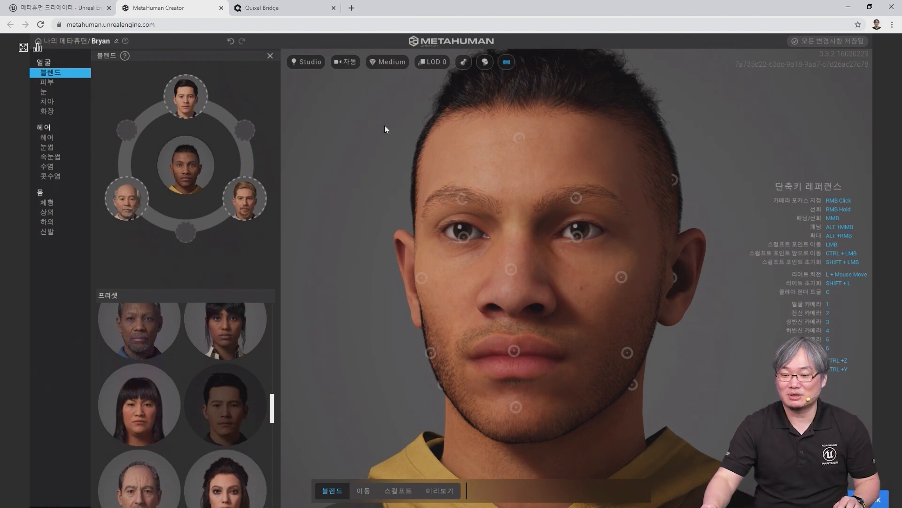
{"action": "right_click_drag", "start_coordinate": [542, 371], "coordinate": [538, 397]}
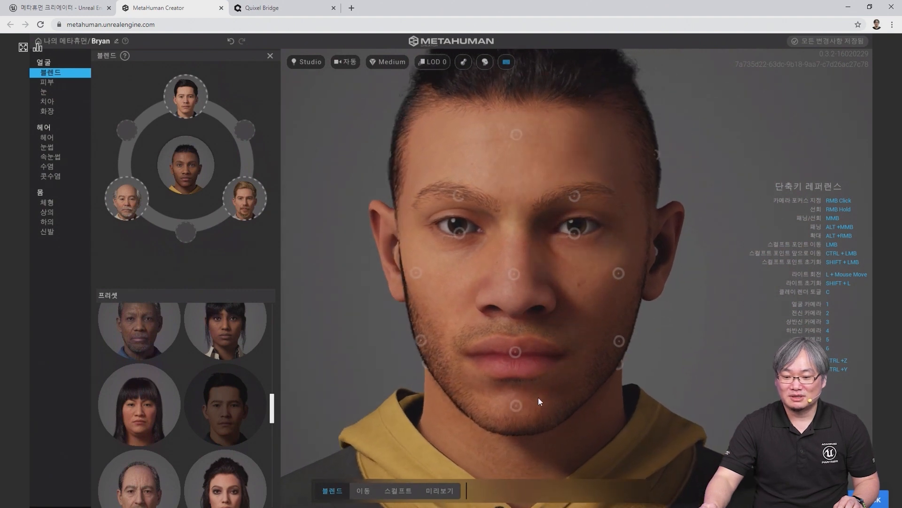
{"action": "left_click", "coordinate": [516, 353]}
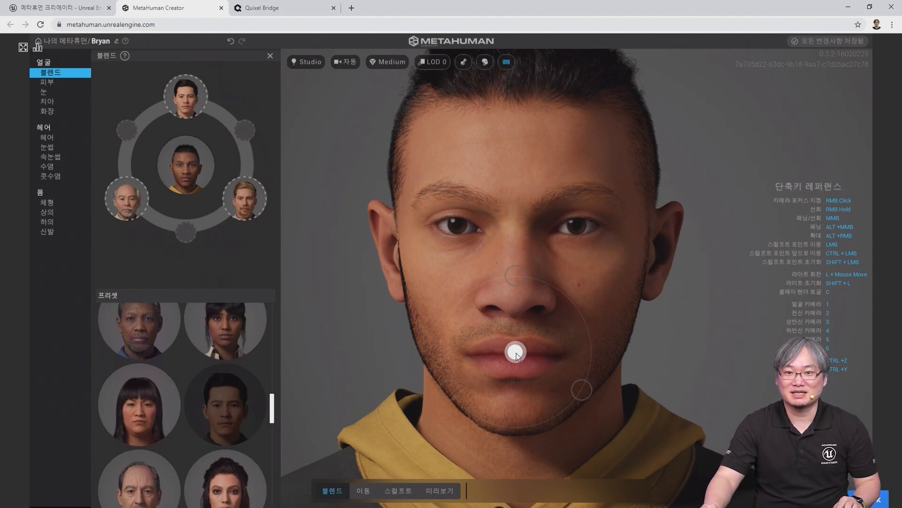
{"action": "left_click_drag", "start_coordinate": [475, 377], "coordinate": [420, 407]}
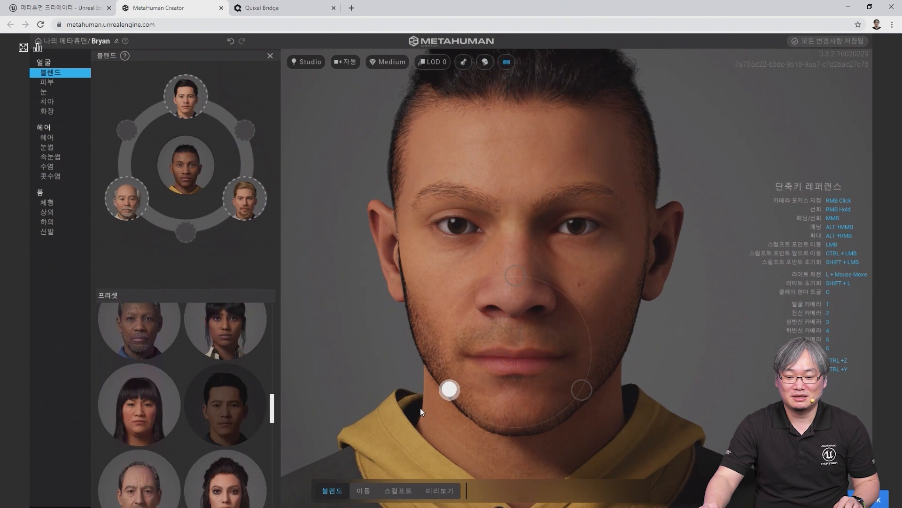
{"action": "left_click_drag", "start_coordinate": [504, 368], "coordinate": [519, 355]}
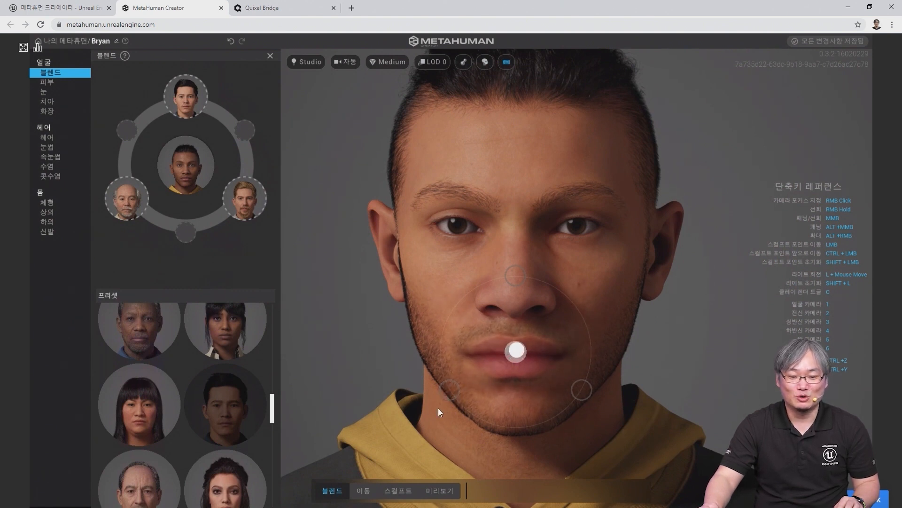
{"action": "left_click_drag", "start_coordinate": [439, 409], "coordinate": [521, 241]}
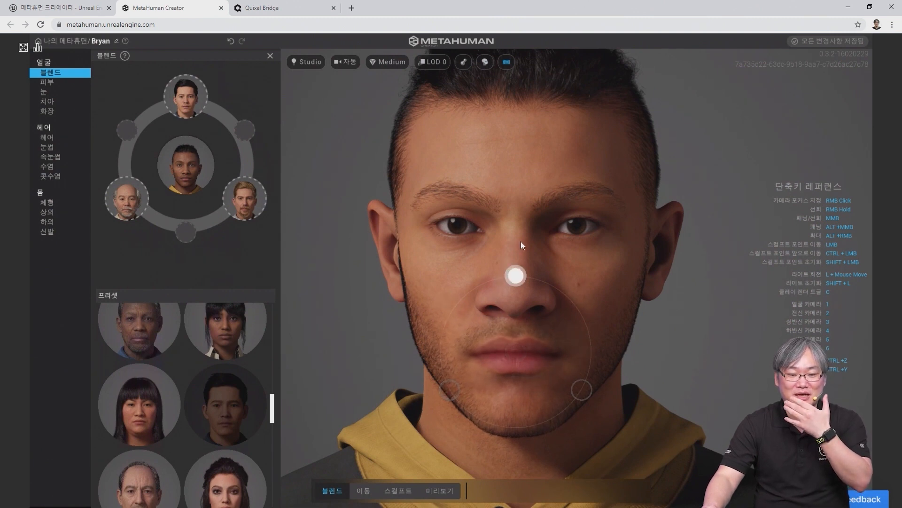
{"action": "left_click_drag", "start_coordinate": [577, 394], "coordinate": [519, 356]}
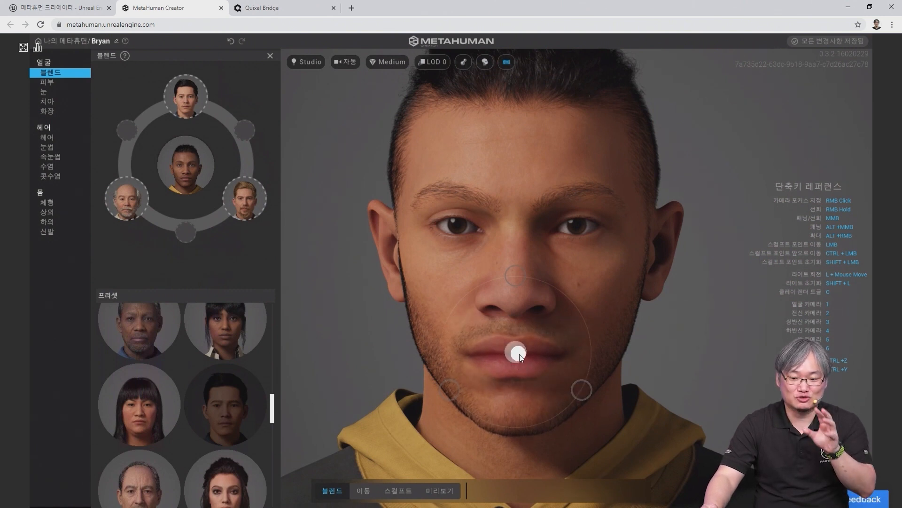
Step: Blend the mouth toward the Keiji preset, testing intermediate positions between Keiji's lips and the original shape
{"action": "left_click_drag", "start_coordinate": [493, 372], "coordinate": [424, 401]}
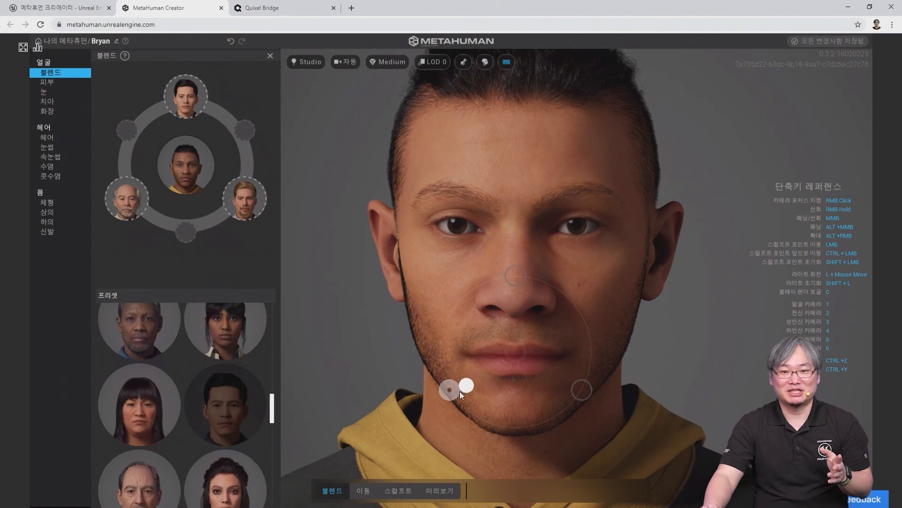
{"action": "left_click_drag", "start_coordinate": [453, 392], "coordinate": [483, 361]}
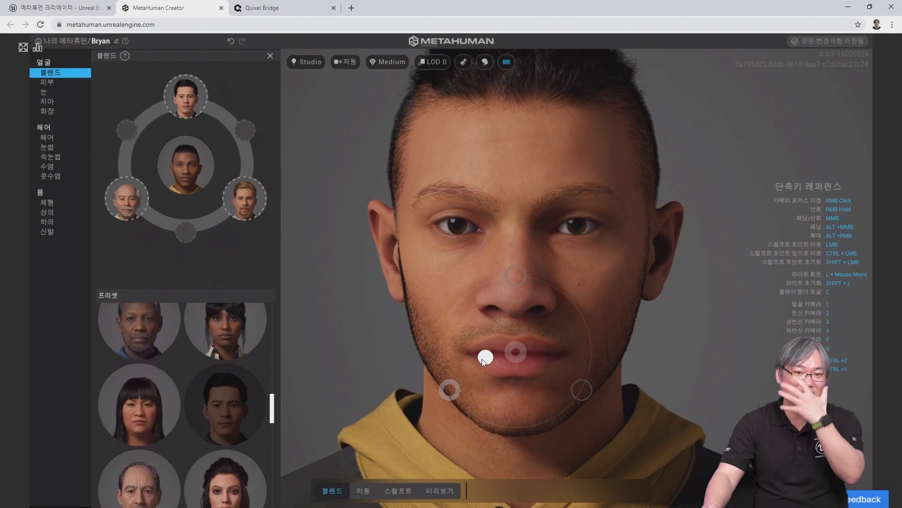
{"action": "left_click_drag", "start_coordinate": [469, 375], "coordinate": [470, 356]}
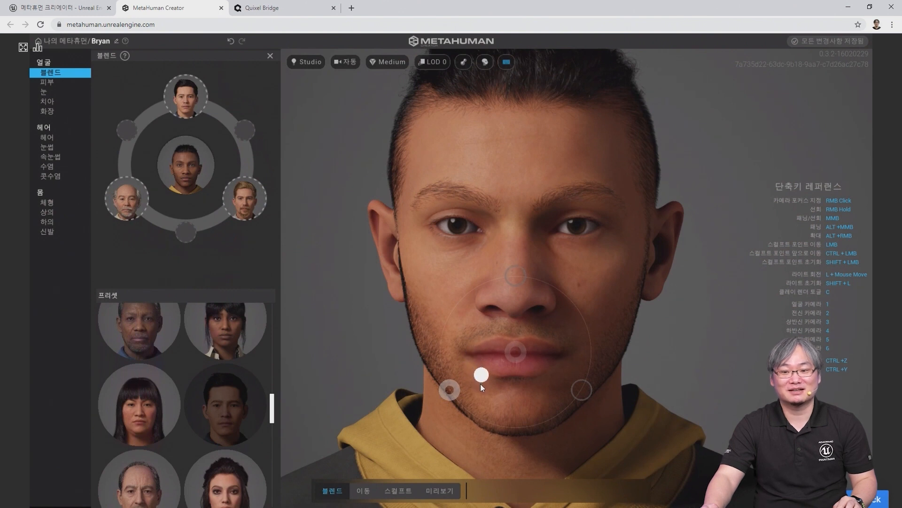
{"action": "mouse_move", "coordinate": [477, 360]}
{"action": "left_mouse_down"}
{"action": "mouse_move", "coordinate": [507, 353]}
{"action": "mouse_move", "coordinate": [463, 381]}
{"action": "left_mouse_up"}
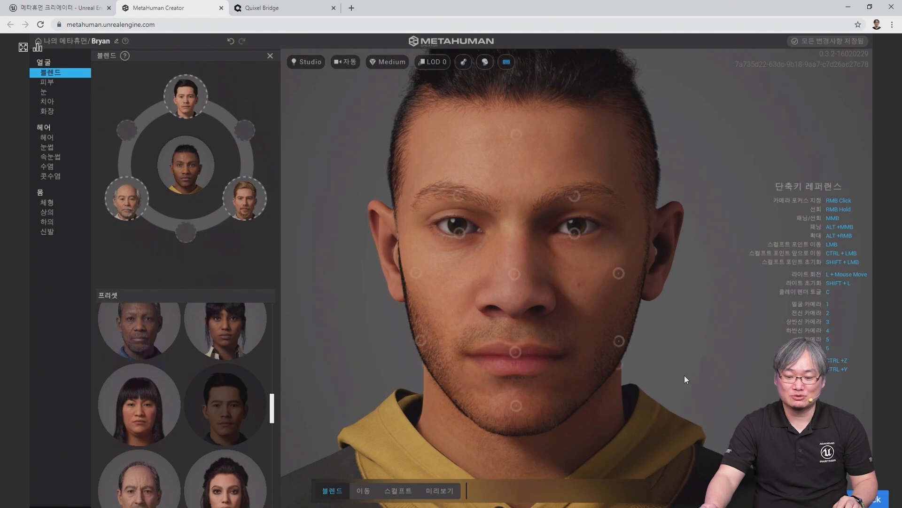
Step: Blend the eyes to a shape between the Myles and Keiji presets using the control point on one eye
{"action": "right_click_drag", "start_coordinate": [586, 390], "coordinate": [432, 362]}
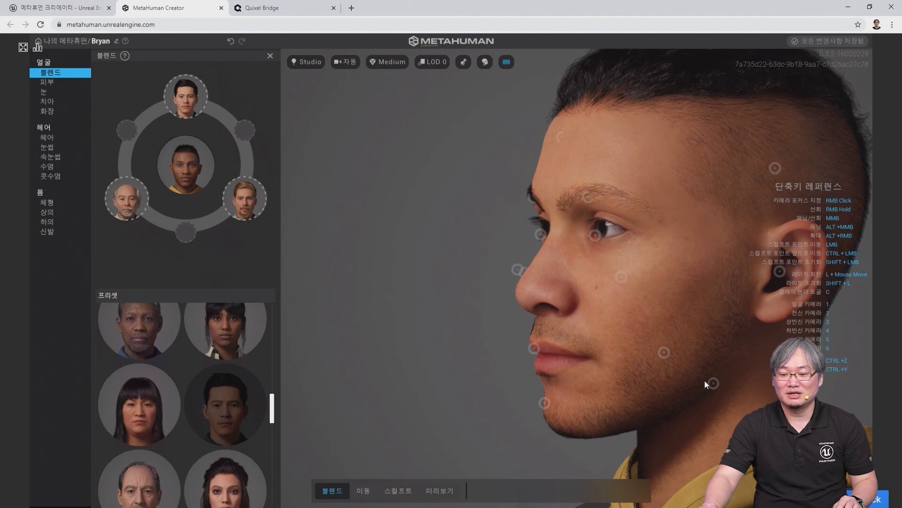
{"action": "right_click_drag", "start_coordinate": [702, 381], "coordinate": [726, 376]}
{"action": "key", "text": "1"}
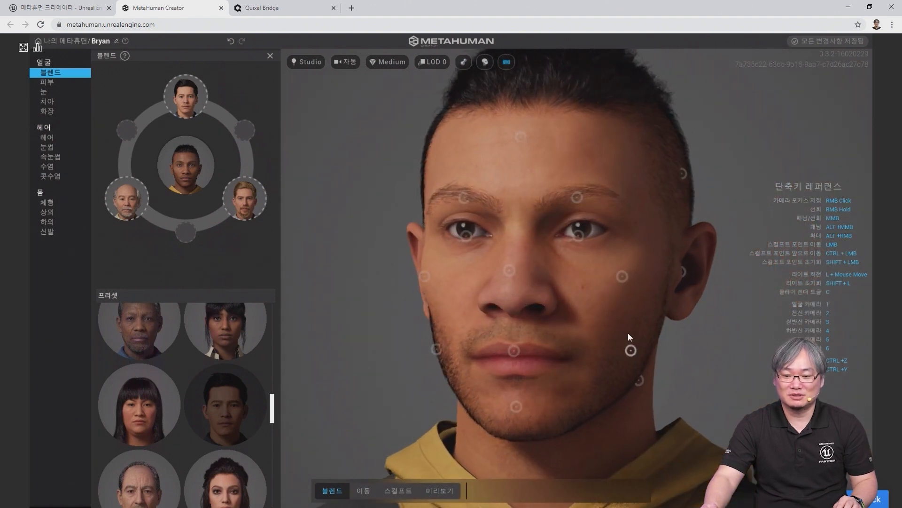
{"action": "left_click", "coordinate": [467, 236]}
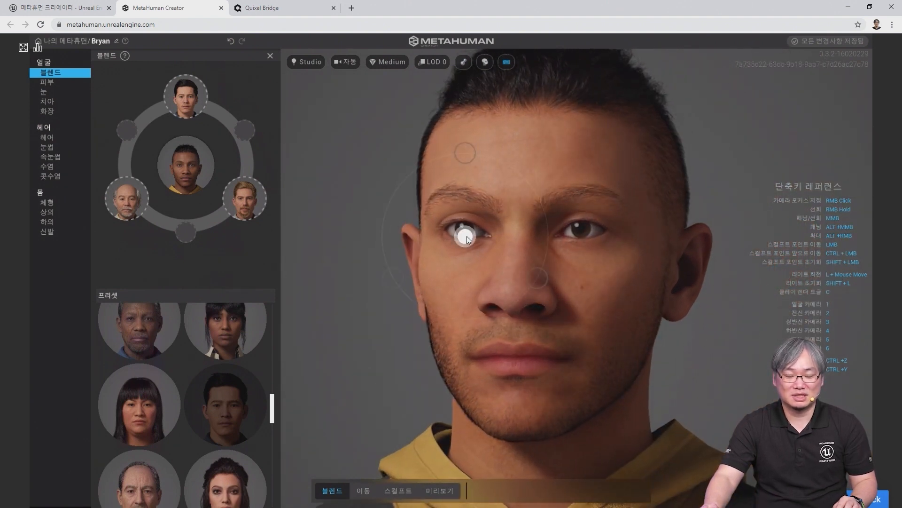
{"action": "left_click_drag", "start_coordinate": [471, 203], "coordinate": [464, 152]}
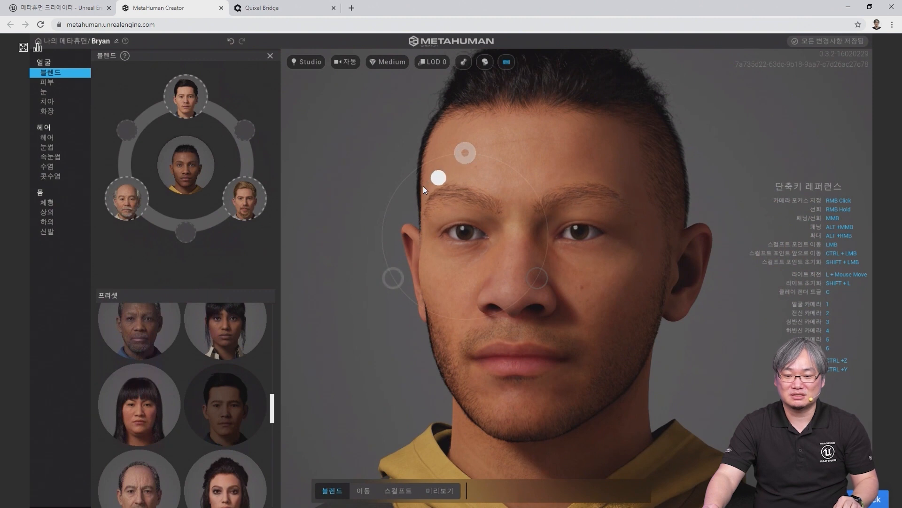
{"action": "left_click_drag", "start_coordinate": [390, 191], "coordinate": [399, 185]}
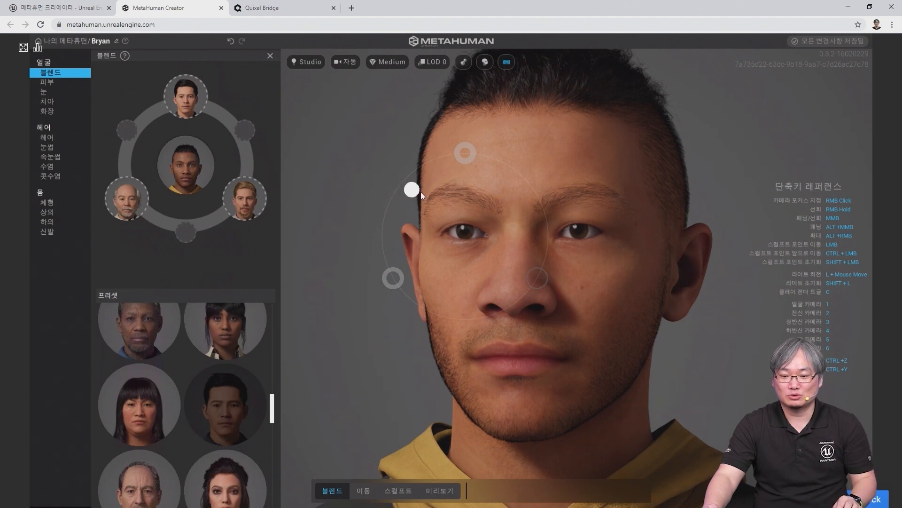
{"action": "left_click_drag", "start_coordinate": [423, 195], "coordinate": [423, 193]}
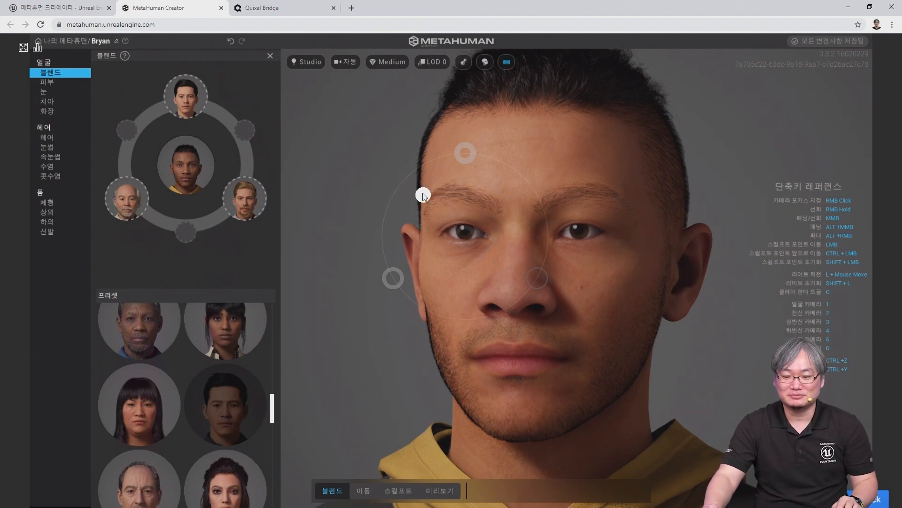
Step: Blend the nose toward the Keiji preset, and check its shape in profile and from the front
{"action": "mouse_move", "coordinate": [619, 411]}
{"action": "right_mouse_down"}
{"action": "mouse_move", "coordinate": [596, 414]}
{"action": "mouse_move", "coordinate": [691, 407]}
{"action": "right_mouse_up"}
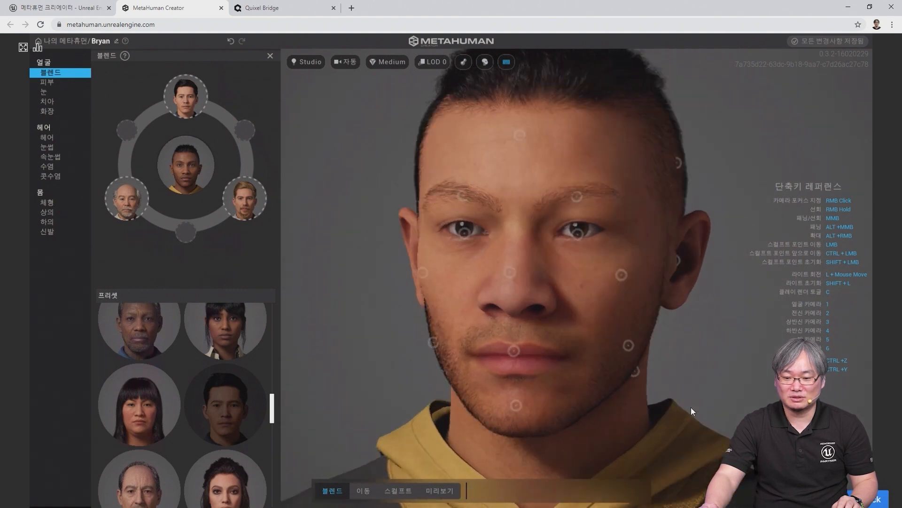
{"action": "mouse_move", "coordinate": [515, 272]}
{"action": "left_mouse_down"}
{"action": "mouse_move", "coordinate": [511, 208]}
{"action": "mouse_move", "coordinate": [443, 321]}
{"action": "left_mouse_up"}
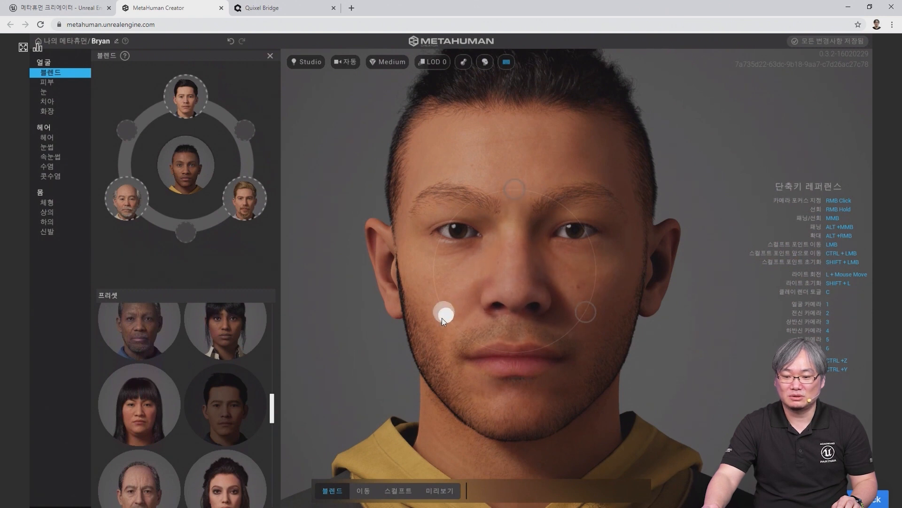
{"action": "mouse_move", "coordinate": [649, 373]}
{"action": "right_mouse_down"}
{"action": "mouse_move", "coordinate": [579, 384]}
{"action": "mouse_move", "coordinate": [365, 358]}
{"action": "right_mouse_up"}
{"action": "left_click", "coordinate": [525, 274]}
{"action": "mouse_move", "coordinate": [606, 257]}
{"action": "left_mouse_down"}
{"action": "mouse_move", "coordinate": [649, 242]}
{"action": "mouse_move", "coordinate": [627, 179]}
{"action": "mouse_move", "coordinate": [641, 180]}
{"action": "mouse_move", "coordinate": [650, 229]}
{"action": "mouse_move", "coordinate": [619, 238]}
{"action": "left_mouse_up"}
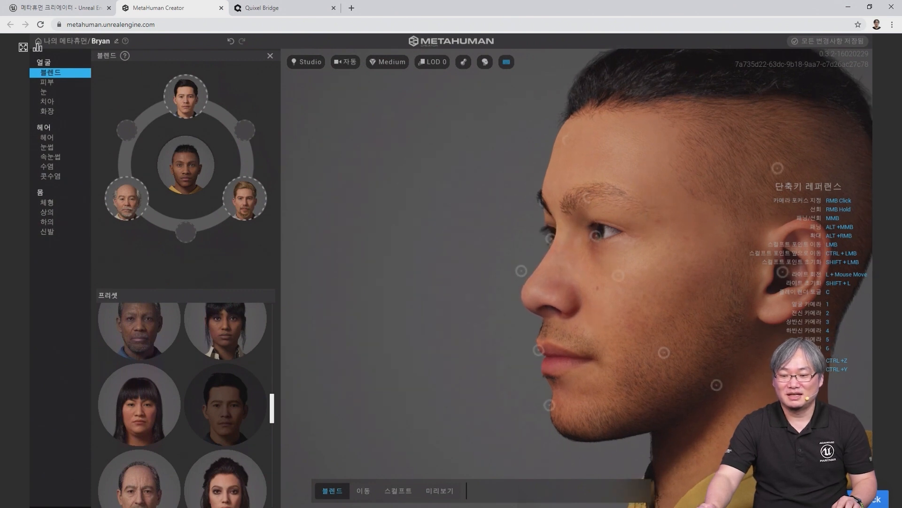
{"action": "right_click_drag", "start_coordinate": [776, 409], "coordinate": [879, 414]}
{"action": "right_click_drag", "start_coordinate": [609, 408], "coordinate": [610, 252]}
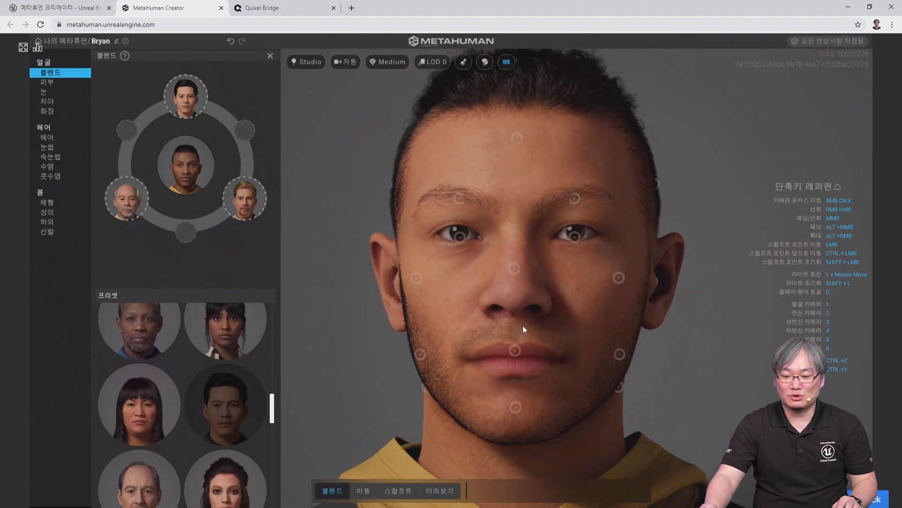
{"action": "right_click_drag", "start_coordinate": [599, 427], "coordinate": [574, 430]}
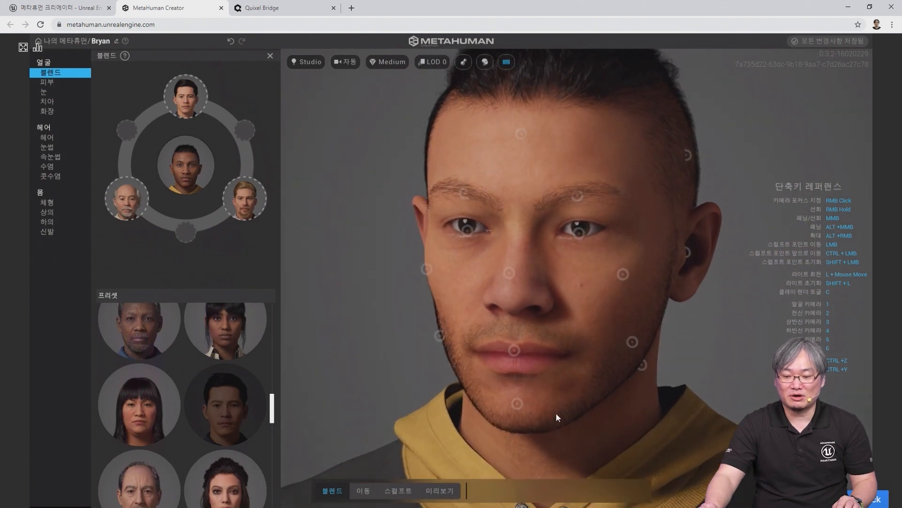
Step: Adjust the chin and jaw blends with their control points, and check the face from three-quarter and front views
{"action": "left_click_drag", "start_coordinate": [517, 402], "coordinate": [513, 355]}
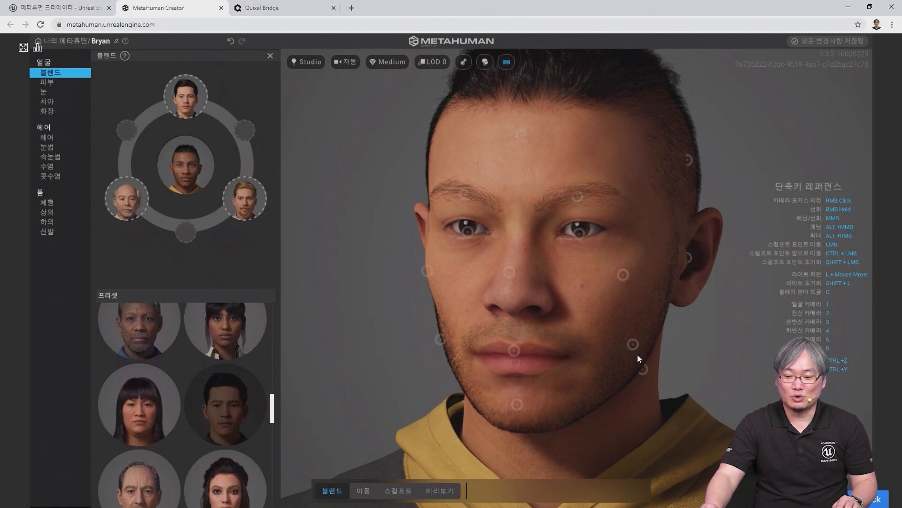
{"action": "right_click_drag", "start_coordinate": [666, 388], "coordinate": [658, 379]}
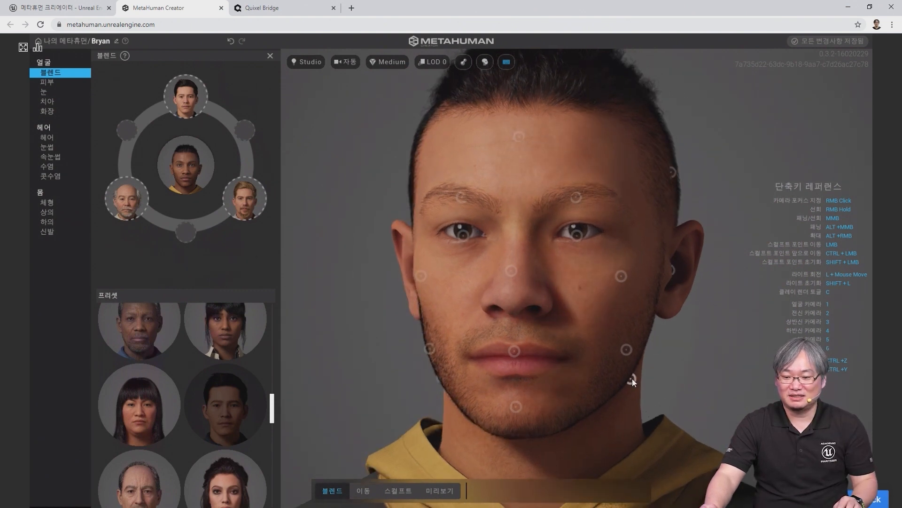
{"action": "left_click_drag", "start_coordinate": [633, 379], "coordinate": [696, 398]}
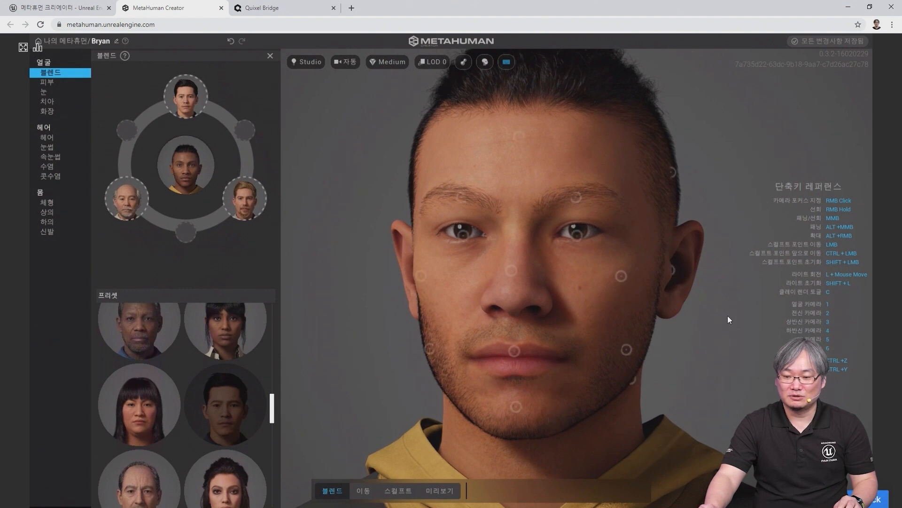
{"action": "right_click_drag", "start_coordinate": [716, 322], "coordinate": [581, 315]}
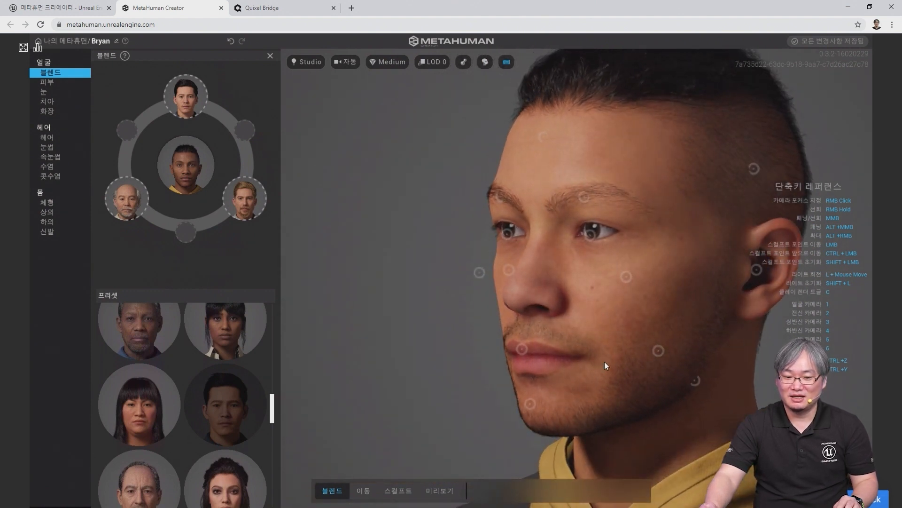
{"action": "key", "text": "1"}
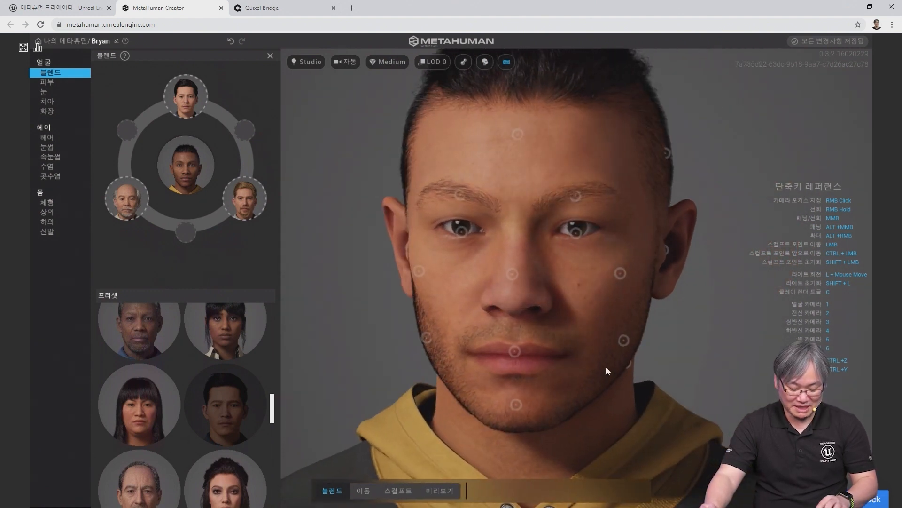
Step: Examine the blended face in preview mode without control points, and compare it with the original Bryan preset
{"action": "left_click", "coordinate": [439, 490]}
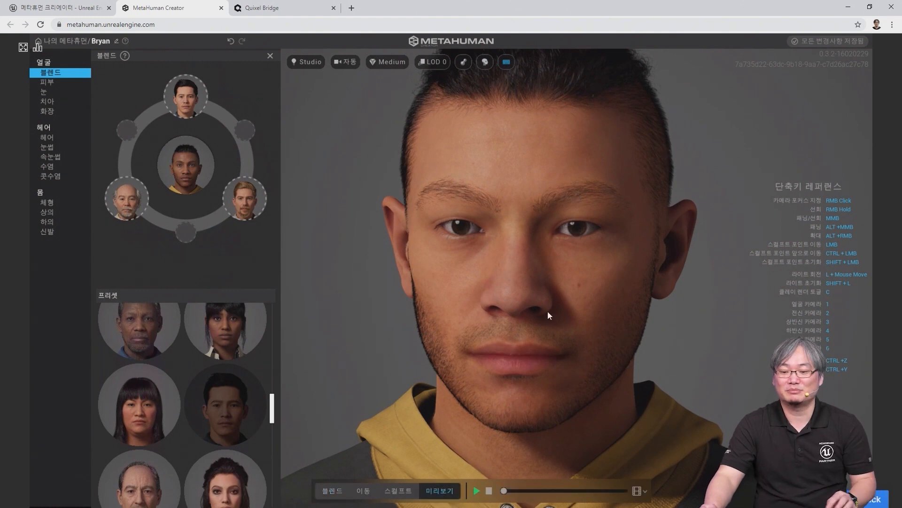
{"action": "scroll", "coordinate": [556, 358], "scroll_direction": "down", "scroll_amount": 1}
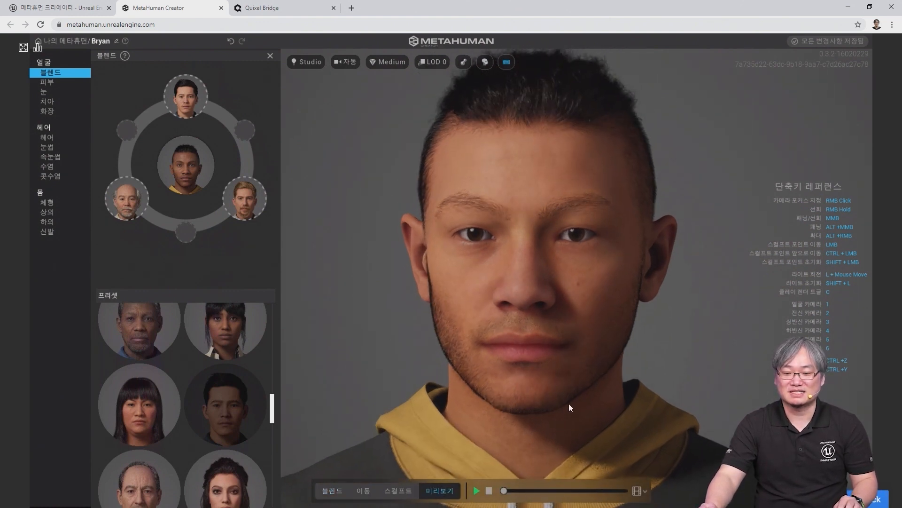
{"action": "mouse_move", "coordinate": [569, 404]}
{"action": "right_mouse_down"}
{"action": "mouse_move", "coordinate": [561, 411]}
{"action": "mouse_move", "coordinate": [576, 403]}
{"action": "right_mouse_up"}
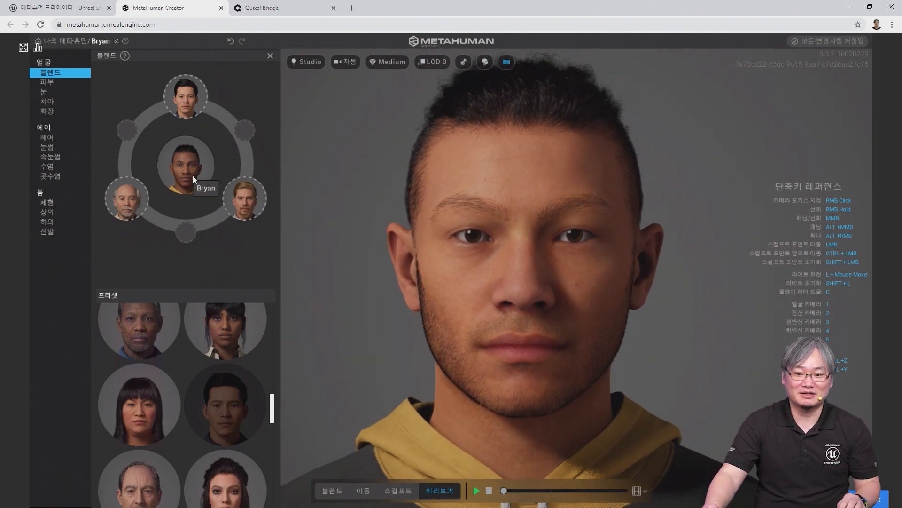
{"action": "right_click_drag", "start_coordinate": [669, 381], "coordinate": [665, 384]}
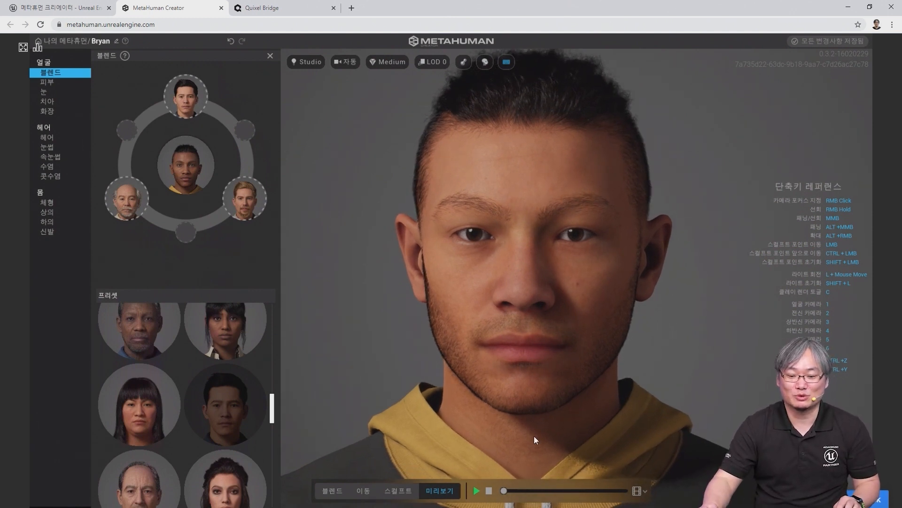
Step: Switch to Move mode and adjust the line between the lips, working from three-quarter and profile views
{"action": "left_click", "coordinate": [364, 492]}
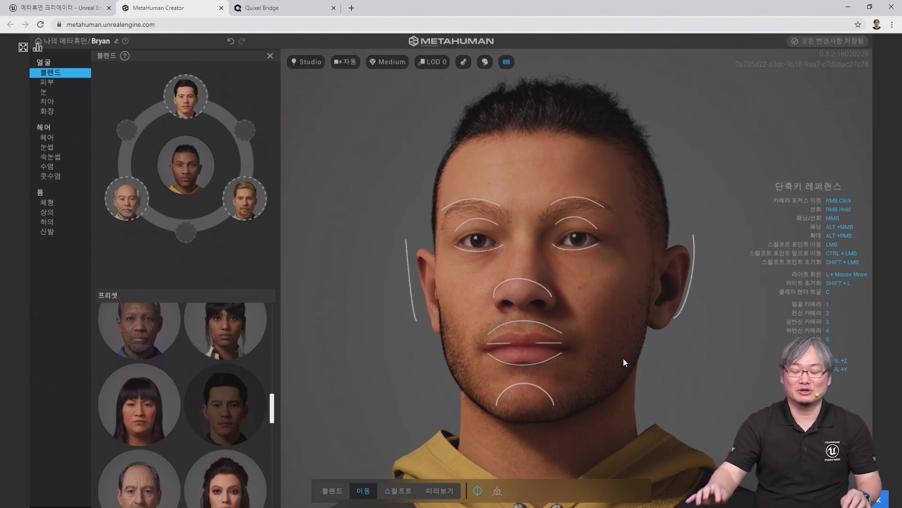
{"action": "right_click_drag", "start_coordinate": [614, 358], "coordinate": [543, 340]}
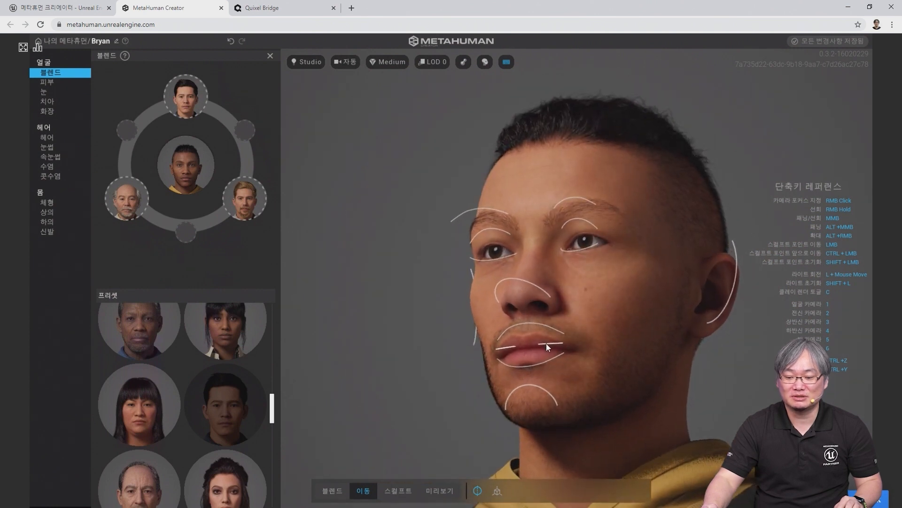
{"action": "mouse_move", "coordinate": [546, 344]}
{"action": "left_mouse_down"}
{"action": "mouse_move", "coordinate": [547, 323]}
{"action": "mouse_move", "coordinate": [548, 364]}
{"action": "mouse_move", "coordinate": [550, 355]}
{"action": "left_mouse_up"}
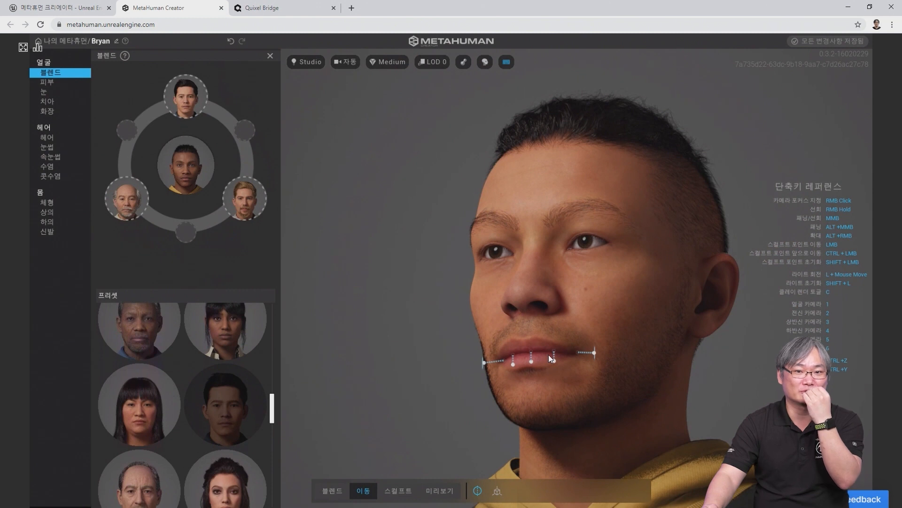
{"action": "left_click_drag", "start_coordinate": [548, 355], "coordinate": [551, 339]}
{"action": "right_click_drag", "start_coordinate": [561, 410], "coordinate": [398, 423]}
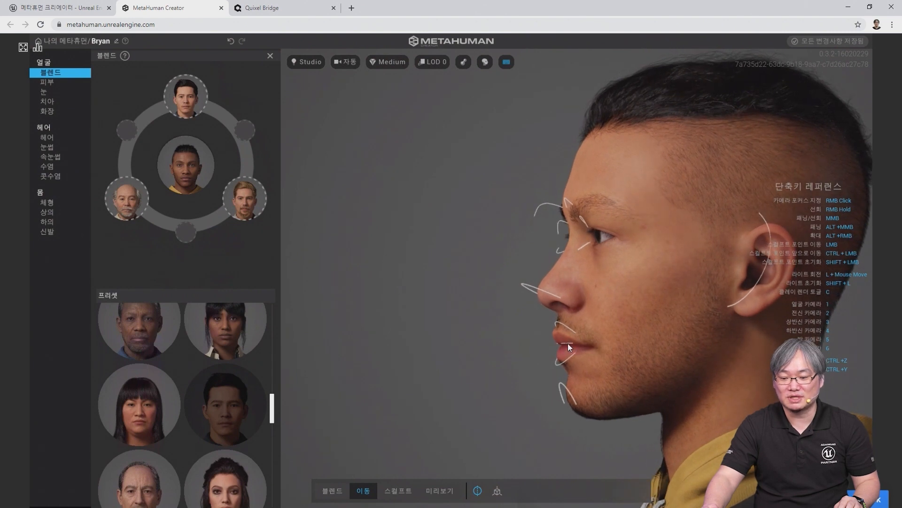
{"action": "left_click_drag", "start_coordinate": [565, 344], "coordinate": [577, 342]}
{"action": "right_click_drag", "start_coordinate": [590, 423], "coordinate": [515, 323]}
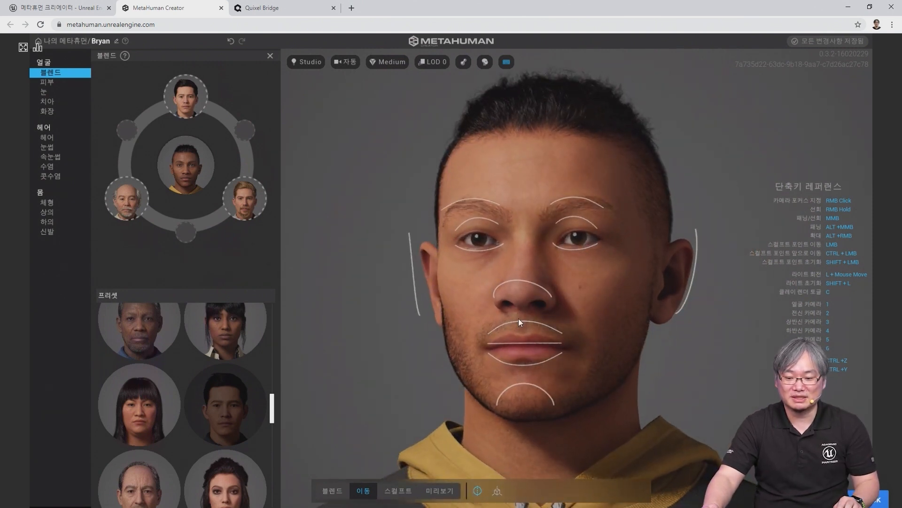
Step: Adjust the upper lip with its guide curve, and check the mouth from several angles
{"action": "left_click_drag", "start_coordinate": [521, 321], "coordinate": [520, 308]}
{"action": "right_click_drag", "start_coordinate": [650, 386], "coordinate": [566, 385]}
{"action": "left_click_drag", "start_coordinate": [572, 383], "coordinate": [598, 380]}
{"action": "right_click_drag", "start_coordinate": [598, 380], "coordinate": [746, 360]}
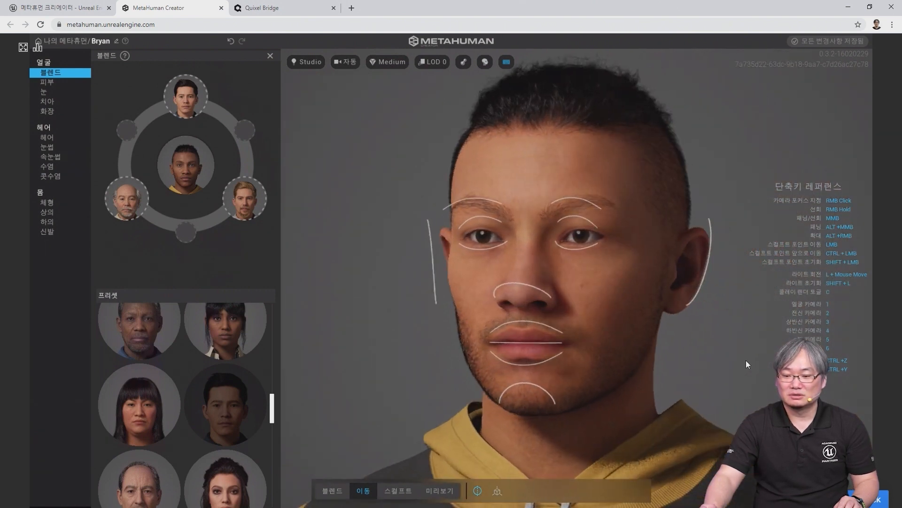
{"action": "right_click_drag", "start_coordinate": [629, 363], "coordinate": [609, 359]}
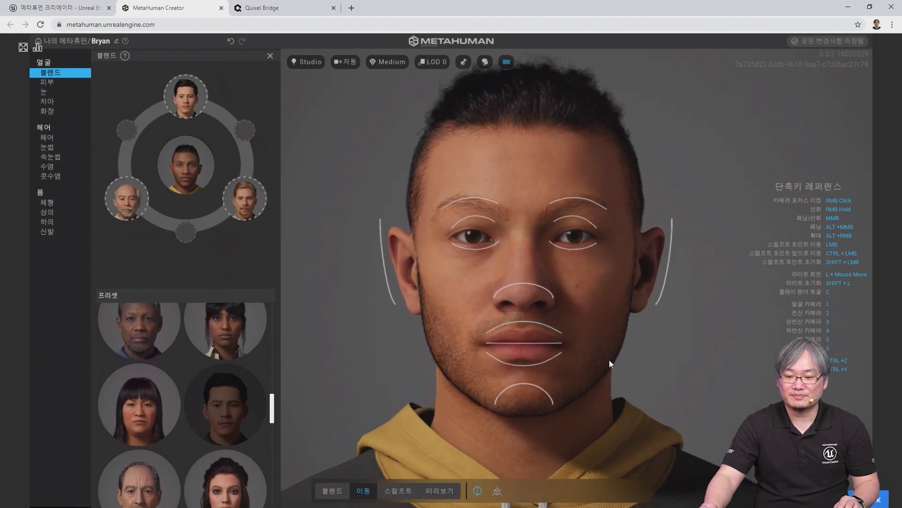
Step: Adjust the eyes with the upper and lower eyelid guide curves, working from front and profile views
{"action": "left_click", "coordinate": [571, 216]}
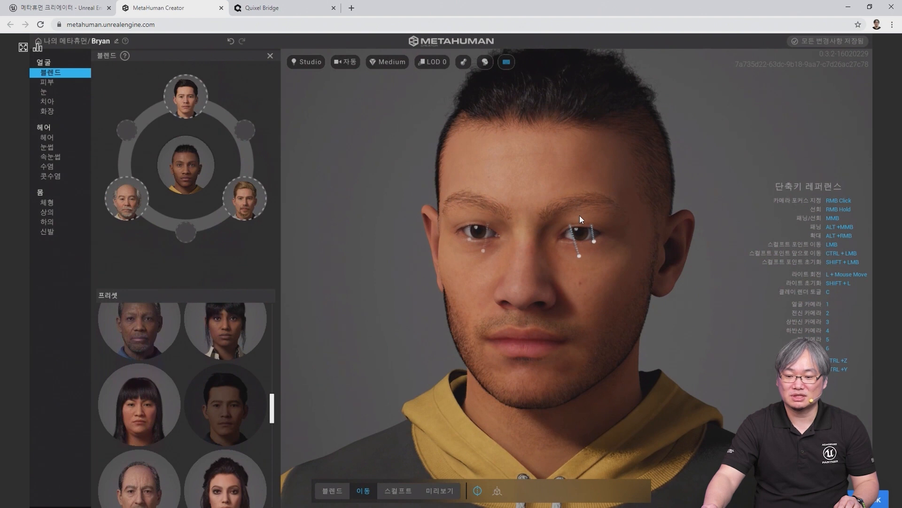
{"action": "mouse_move", "coordinate": [655, 356]}
{"action": "right_mouse_down"}
{"action": "mouse_move", "coordinate": [702, 325]}
{"action": "mouse_move", "coordinate": [582, 295]}
{"action": "mouse_move", "coordinate": [386, 353]}
{"action": "right_mouse_up"}
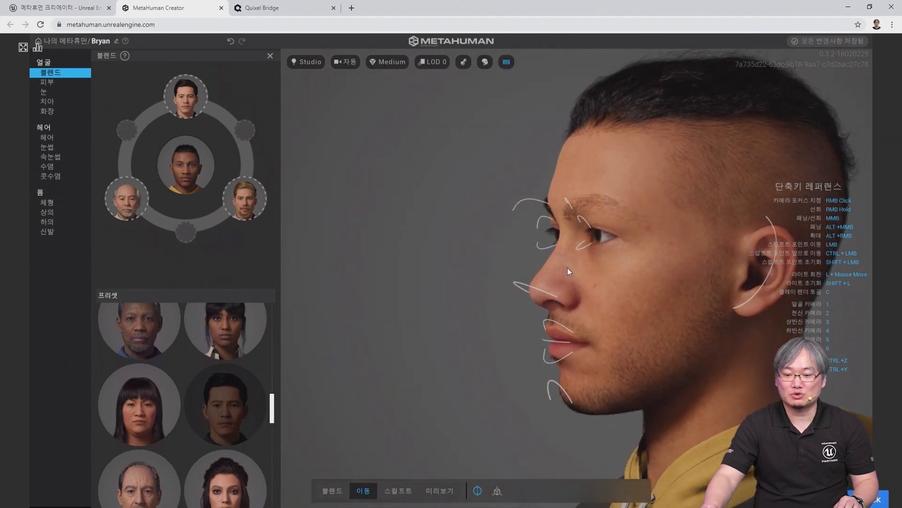
{"action": "left_click", "coordinate": [579, 248]}
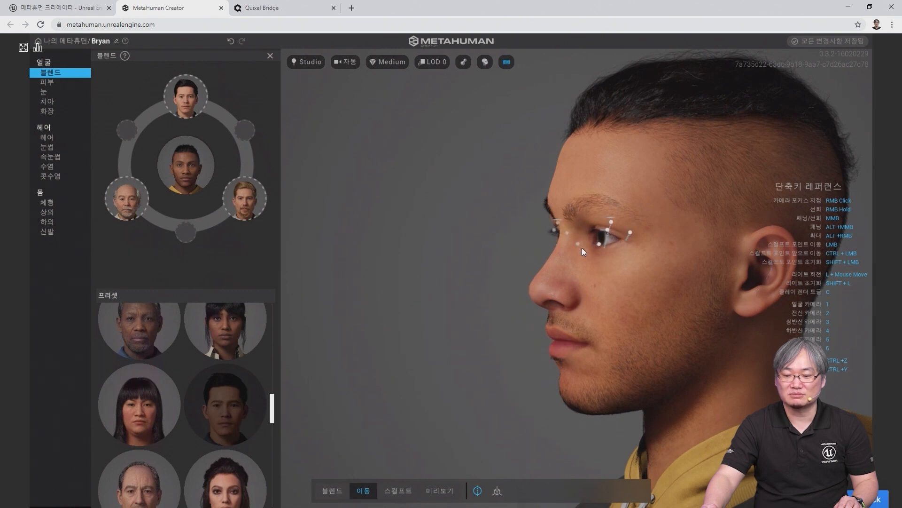
{"action": "right_click_drag", "start_coordinate": [586, 380], "coordinate": [695, 350]}
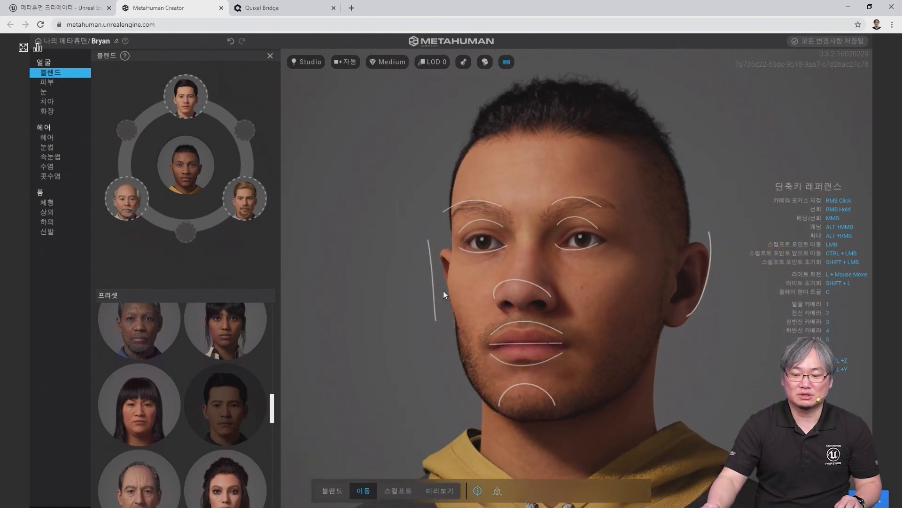
{"action": "key", "text": "1"}
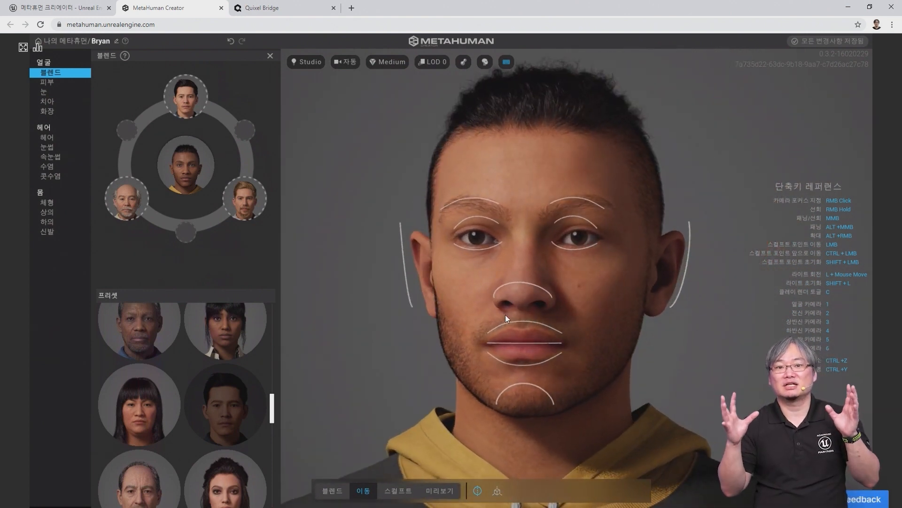
Step: Switch to Sculpt mode and adjust the control points at the ear and on the cheekbone
{"action": "right_click_drag", "start_coordinate": [636, 369], "coordinate": [592, 377]}
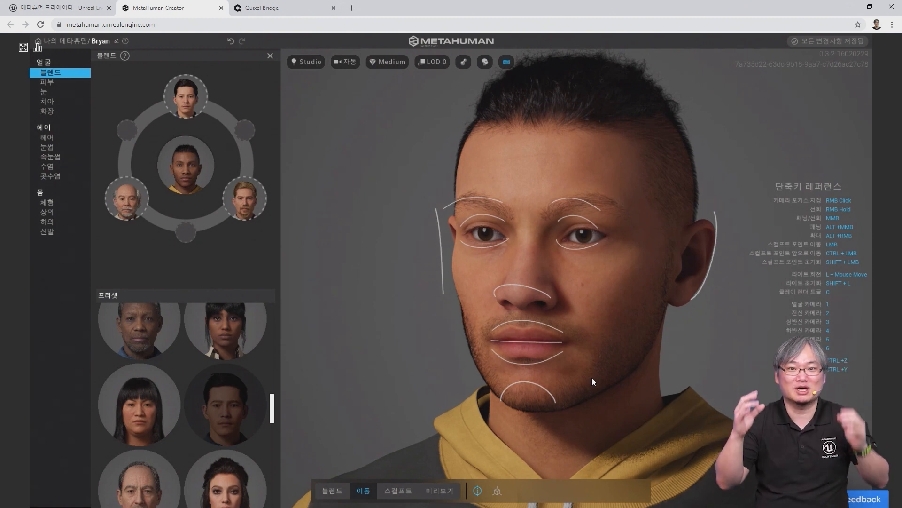
{"action": "left_click", "coordinate": [396, 491]}
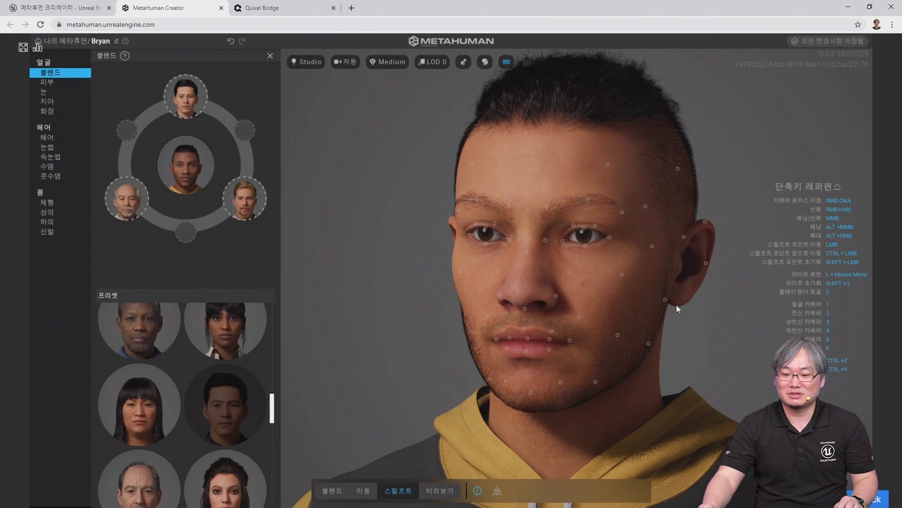
{"action": "right_click_drag", "start_coordinate": [677, 304], "coordinate": [685, 297]}
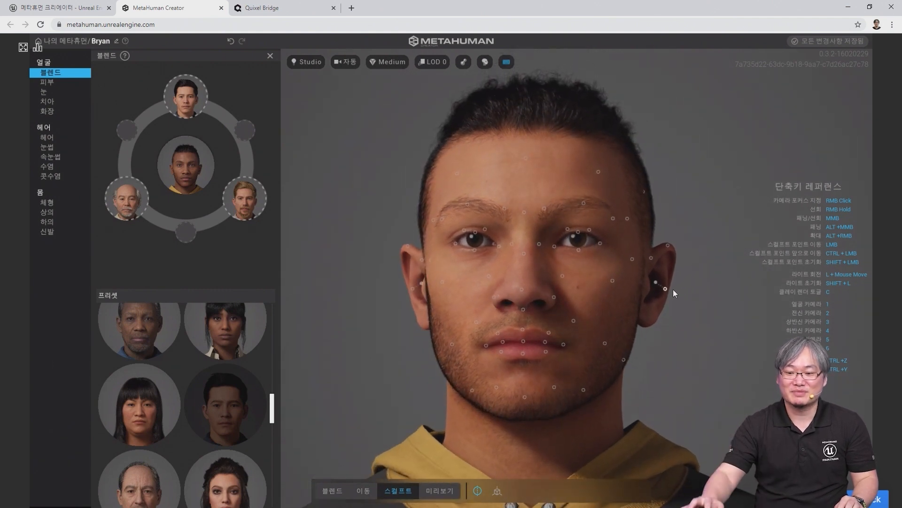
{"action": "mouse_move", "coordinate": [679, 277]}
{"action": "right_mouse_down"}
{"action": "mouse_move", "coordinate": [593, 299]}
{"action": "mouse_move", "coordinate": [635, 297]}
{"action": "right_mouse_up"}
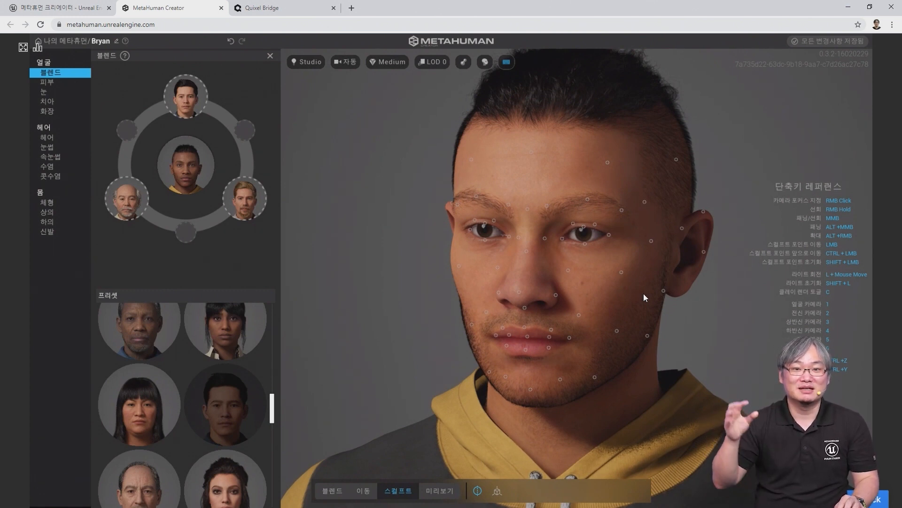
{"action": "mouse_move", "coordinate": [620, 349]}
{"action": "right_mouse_down"}
{"action": "mouse_move", "coordinate": [657, 335]}
{"action": "mouse_move", "coordinate": [566, 324]}
{"action": "right_mouse_up"}
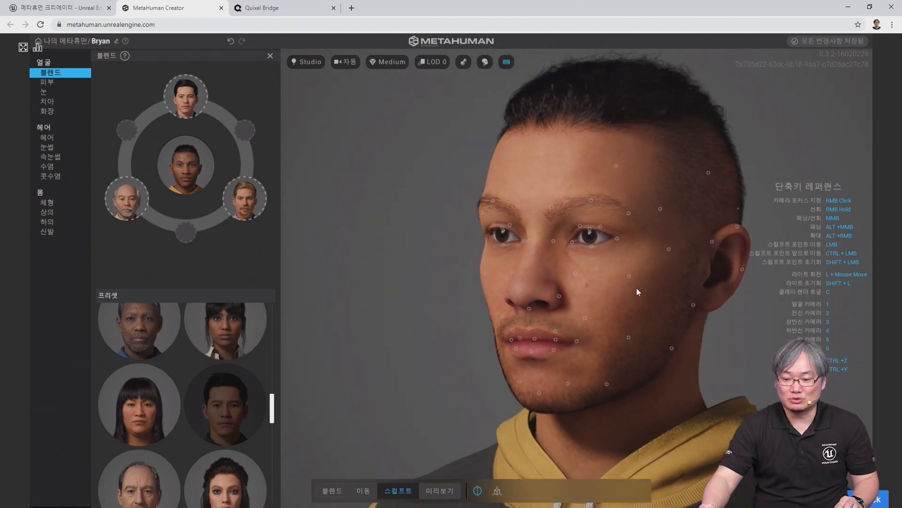
{"action": "mouse_move", "coordinate": [620, 321]}
{"action": "right_mouse_down"}
{"action": "mouse_move", "coordinate": [650, 301]}
{"action": "mouse_move", "coordinate": [617, 274]}
{"action": "right_mouse_up"}
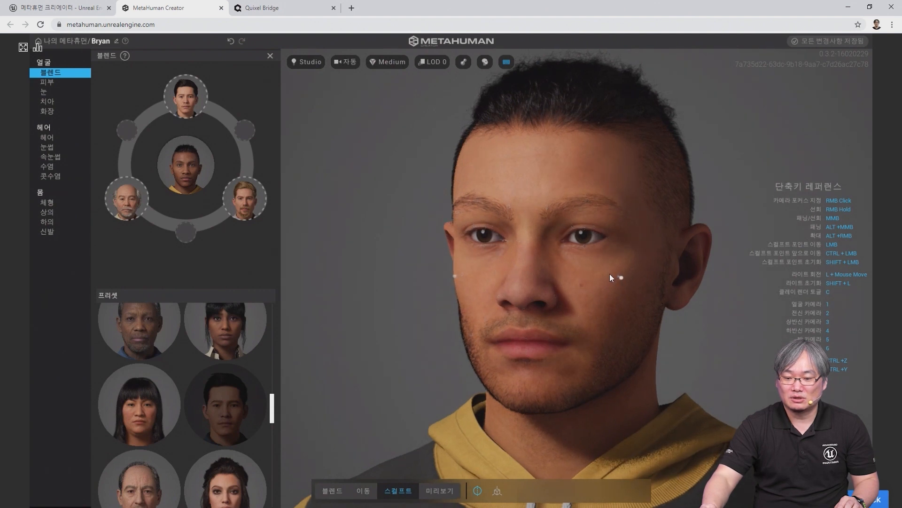
Step: Reshape the back of the skull in profile by moving the sculpt point behind the ear in depth
{"action": "mouse_move", "coordinate": [626, 365]}
{"action": "right_mouse_down"}
{"action": "mouse_move", "coordinate": [497, 360]}
{"action": "mouse_move", "coordinate": [476, 332]}
{"action": "mouse_move", "coordinate": [524, 326]}
{"action": "mouse_move", "coordinate": [486, 330]}
{"action": "mouse_move", "coordinate": [581, 304]}
{"action": "mouse_move", "coordinate": [625, 278]}
{"action": "right_mouse_up"}
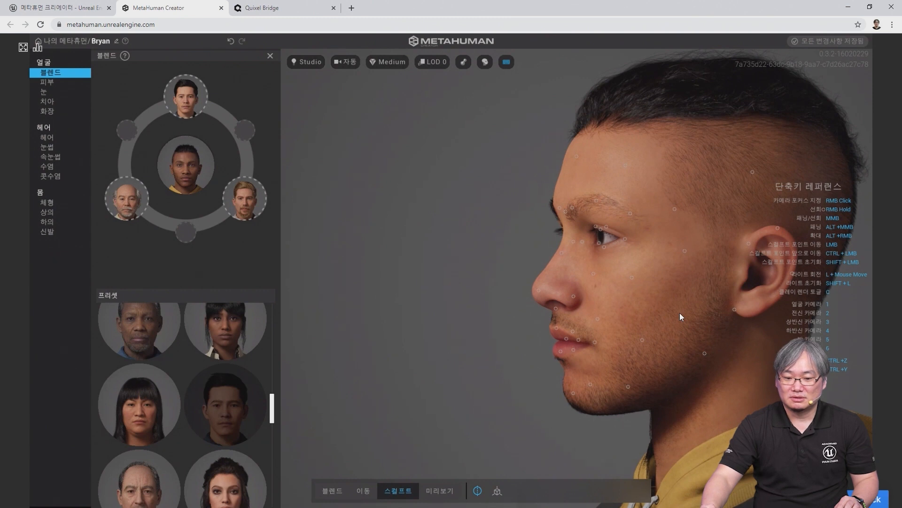
{"action": "right_click_drag", "start_coordinate": [699, 290], "coordinate": [706, 306]}
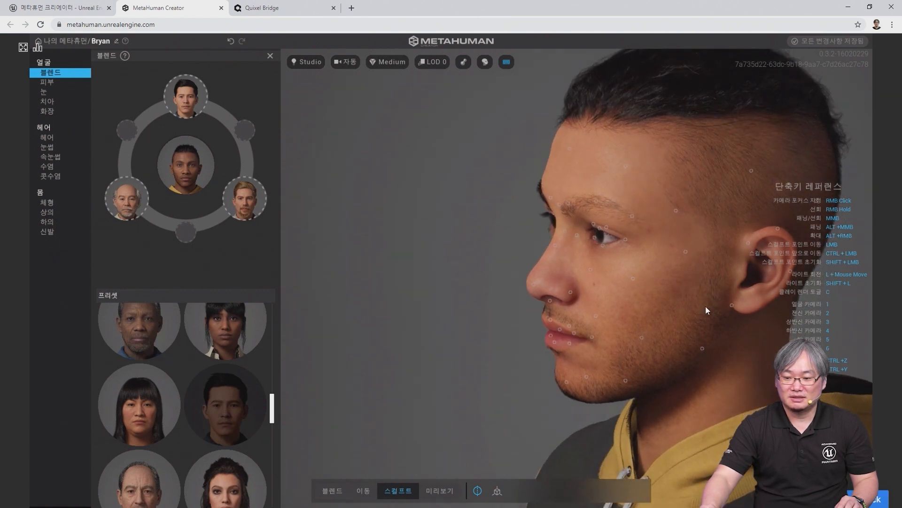
{"action": "right_click", "coordinate": [706, 301]}
{"action": "right_click_drag", "start_coordinate": [645, 302], "coordinate": [649, 279]}
{"action": "right_click_drag", "start_coordinate": [687, 217], "coordinate": [710, 191]}
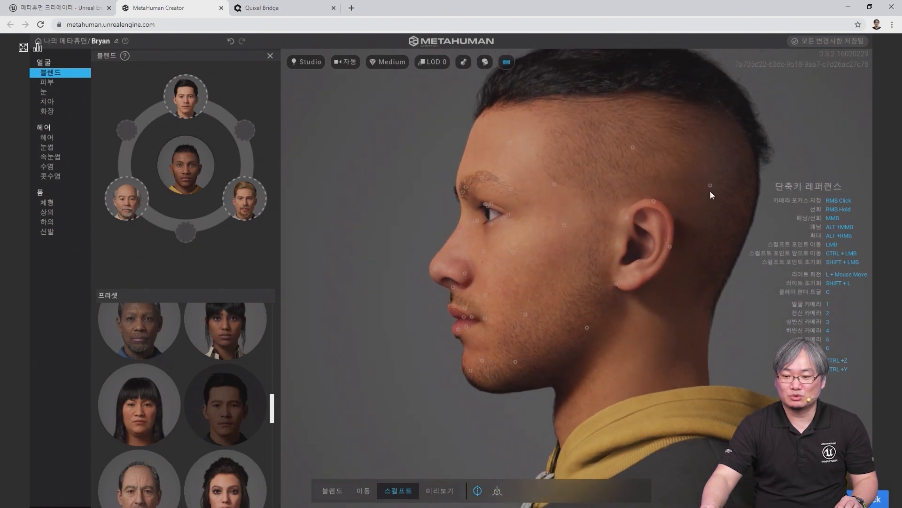
{"action": "left_click_drag", "start_coordinate": [709, 186], "coordinate": [682, 226], "text": "ctrl"}
{"action": "right_click_drag", "start_coordinate": [612, 364], "coordinate": [701, 360]}
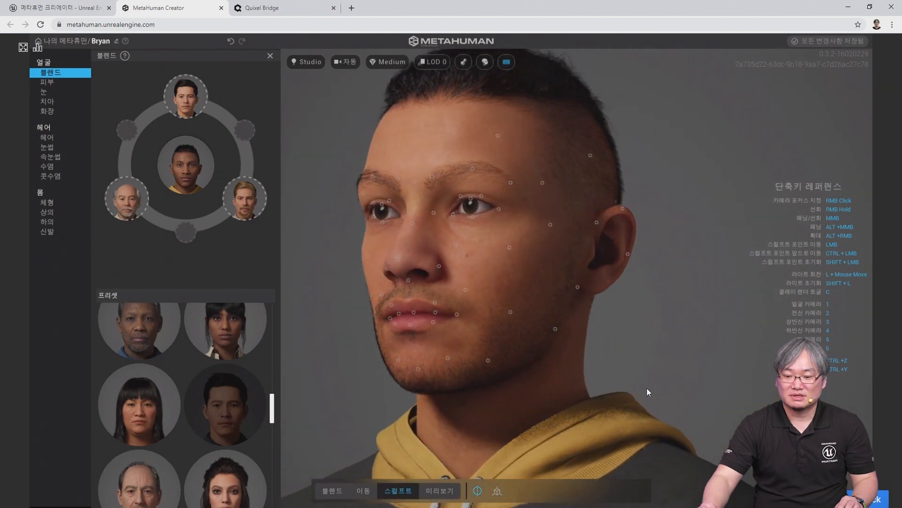
{"action": "right_click_drag", "start_coordinate": [647, 388], "coordinate": [683, 391]}
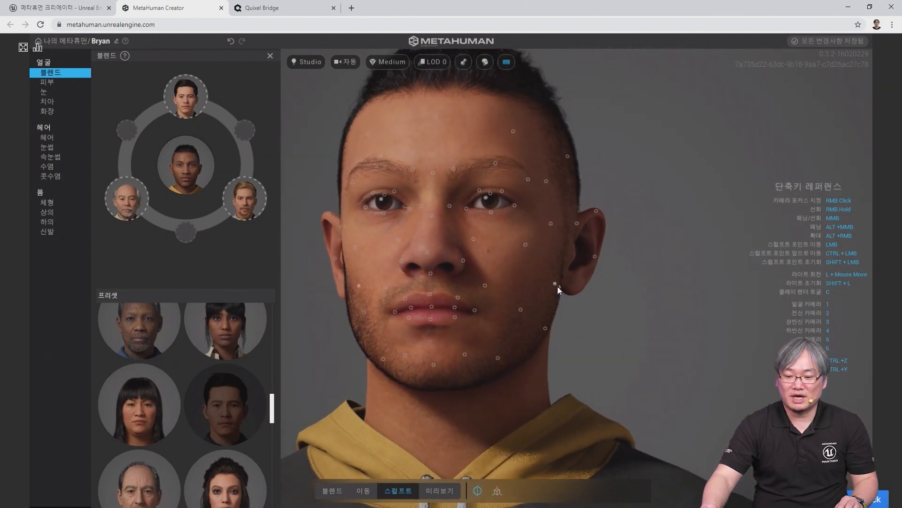
Step: Sculpt the jawline with the points below the ear and along the jaw, and adjust the underside of the chin in profile
{"action": "left_click_drag", "start_coordinate": [559, 286], "coordinate": [564, 289]}
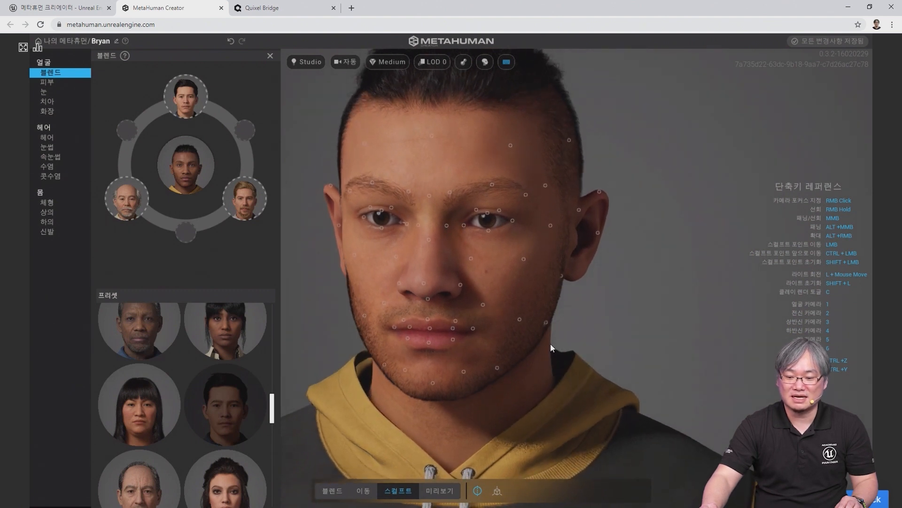
{"action": "left_click_drag", "start_coordinate": [539, 322], "coordinate": [544, 322]}
{"action": "right_click_drag", "start_coordinate": [578, 364], "coordinate": [377, 324]}
{"action": "mouse_move", "coordinate": [527, 426]}
{"action": "right_mouse_down"}
{"action": "mouse_move", "coordinate": [504, 420]}
{"action": "mouse_move", "coordinate": [579, 390]}
{"action": "right_mouse_up"}
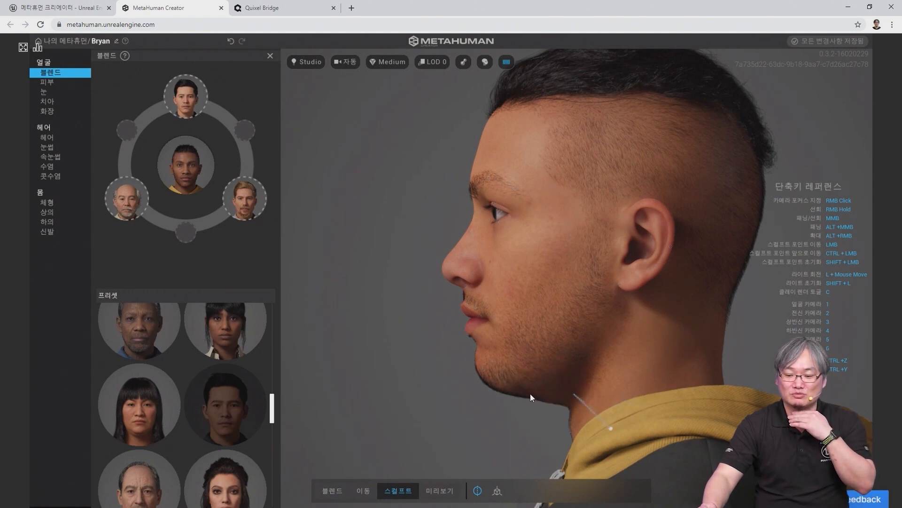
{"action": "mouse_move", "coordinate": [512, 381]}
{"action": "left_mouse_down"}
{"action": "mouse_move", "coordinate": [471, 359]}
{"action": "mouse_move", "coordinate": [483, 359]}
{"action": "left_mouse_up"}
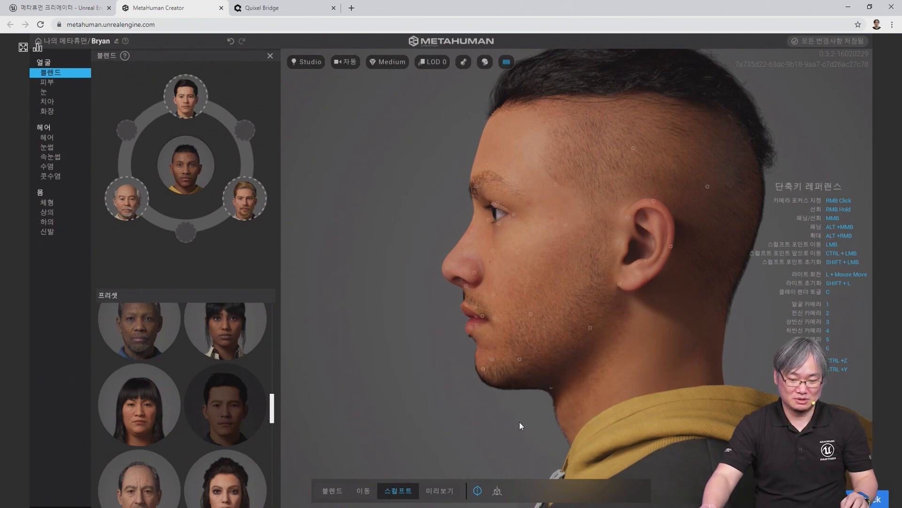
Step: Reshape the eyes from a close front view with the sculpt points on the upper and lower eyelids
{"action": "right_click_drag", "start_coordinate": [666, 438], "coordinate": [738, 434]}
{"action": "right_click_drag", "start_coordinate": [453, 274], "coordinate": [500, 276]}
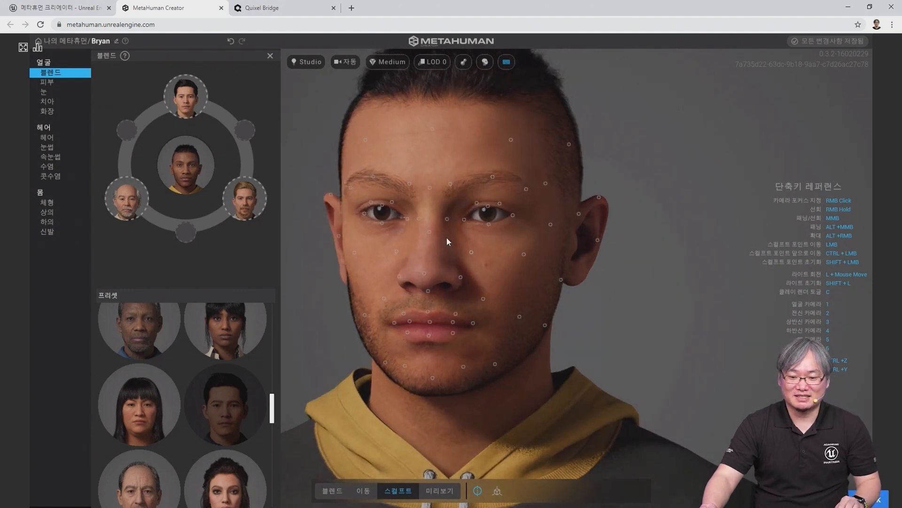
{"action": "scroll", "coordinate": [432, 240], "scroll_direction": "up", "scroll_amount": 3}
{"action": "middle_click_drag", "start_coordinate": [361, 188], "coordinate": [549, 281]}
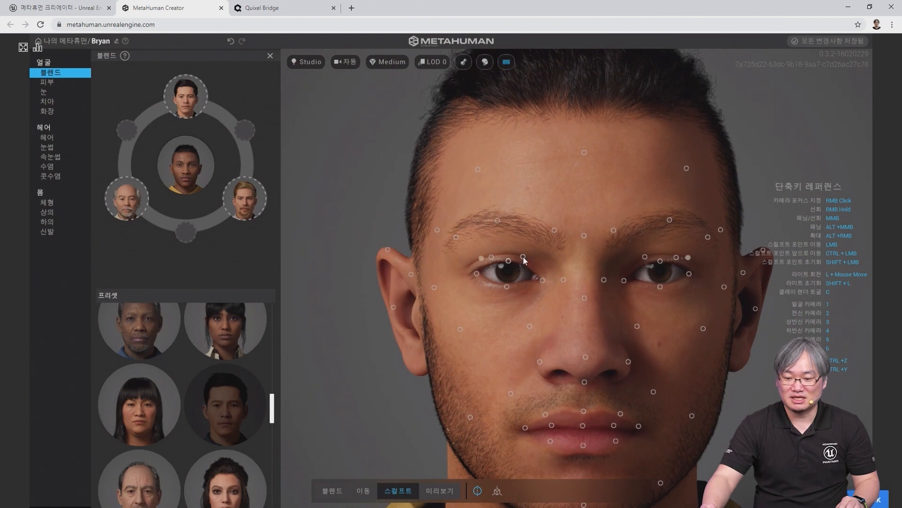
{"action": "left_click_drag", "start_coordinate": [522, 258], "coordinate": [505, 305]}
{"action": "mouse_move", "coordinate": [524, 226]}
{"action": "left_mouse_down"}
{"action": "mouse_move", "coordinate": [522, 210]}
{"action": "mouse_move", "coordinate": [494, 325]}
{"action": "left_mouse_up"}
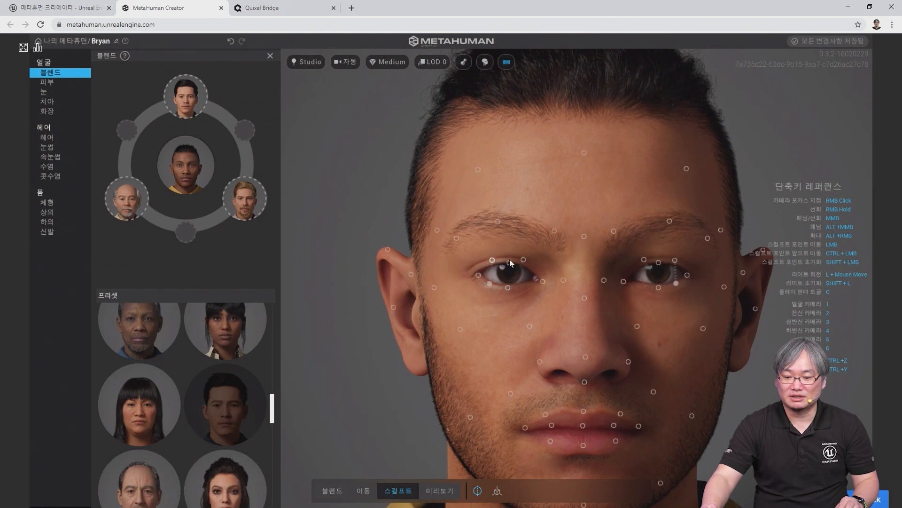
{"action": "mouse_move", "coordinate": [510, 259]}
{"action": "left_mouse_down"}
{"action": "mouse_move", "coordinate": [514, 236]}
{"action": "mouse_move", "coordinate": [513, 244]}
{"action": "left_mouse_up"}
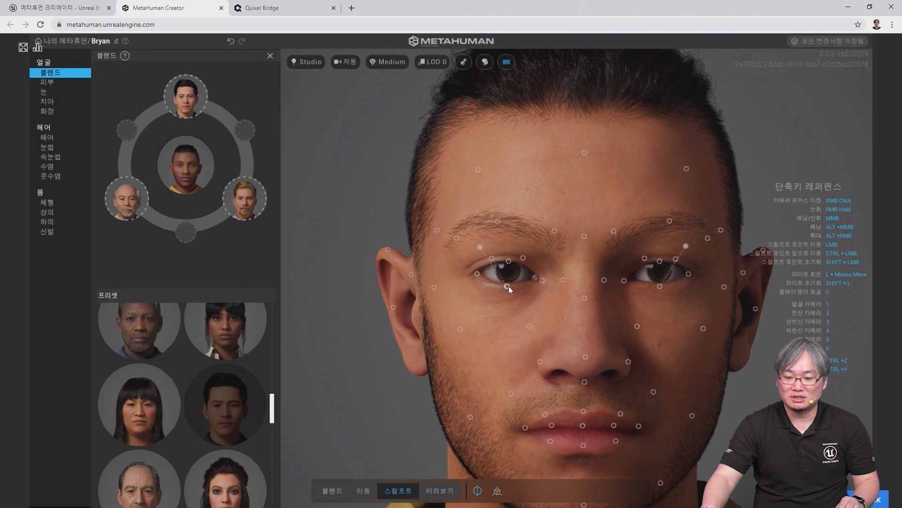
{"action": "mouse_move", "coordinate": [501, 296]}
{"action": "left_mouse_down"}
{"action": "mouse_move", "coordinate": [560, 280]}
{"action": "mouse_move", "coordinate": [543, 281]}
{"action": "left_mouse_up"}
Step: Adjust the sculpt point at the temple beside the eyebrow in profile
{"action": "mouse_move", "coordinate": [660, 375]}
{"action": "right_mouse_down"}
{"action": "mouse_move", "coordinate": [568, 393]}
{"action": "mouse_move", "coordinate": [527, 373]}
{"action": "mouse_move", "coordinate": [619, 374]}
{"action": "right_mouse_up"}
{"action": "mouse_move", "coordinate": [695, 329]}
{"action": "right_mouse_down"}
{"action": "mouse_move", "coordinate": [685, 310]}
{"action": "mouse_move", "coordinate": [510, 310]}
{"action": "mouse_move", "coordinate": [445, 320]}
{"action": "right_mouse_up"}
{"action": "left_click_drag", "start_coordinate": [646, 241], "coordinate": [670, 233]}
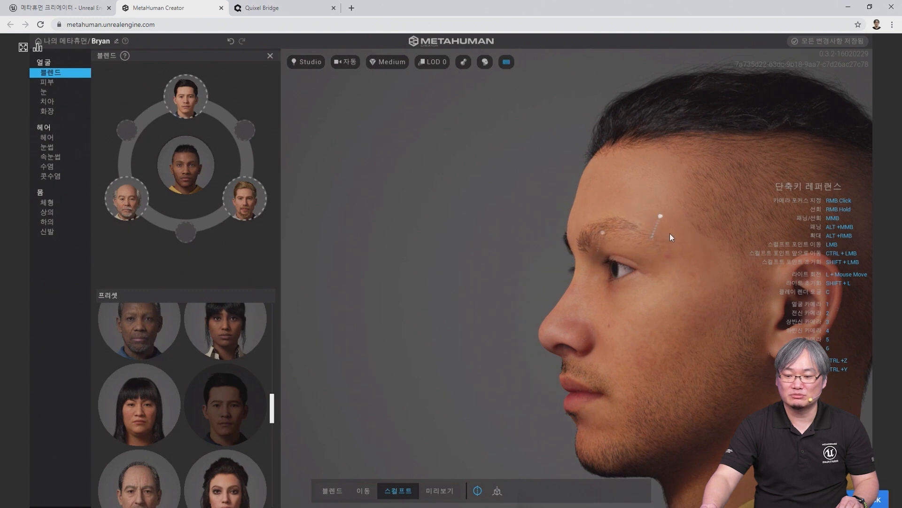
Step: Switch the viewport to Preview mode and frame the head from the front with the face camera
{"action": "mouse_move", "coordinate": [618, 367]}
{"action": "right_mouse_down"}
{"action": "mouse_move", "coordinate": [752, 398]}
{"action": "mouse_move", "coordinate": [809, 400]}
{"action": "right_mouse_up"}
{"action": "scroll", "coordinate": [730, 398], "scroll_direction": "down", "scroll_amount": 3}
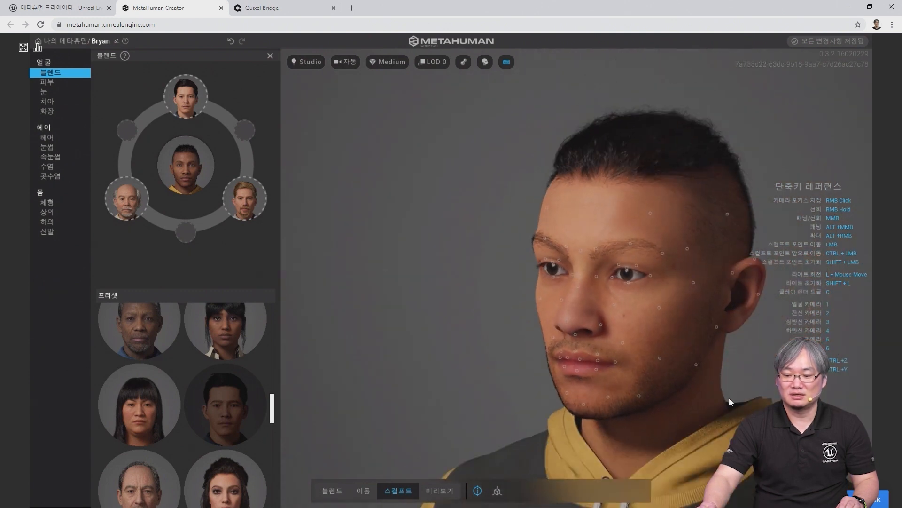
{"action": "right_click_drag", "start_coordinate": [597, 375], "coordinate": [691, 370]}
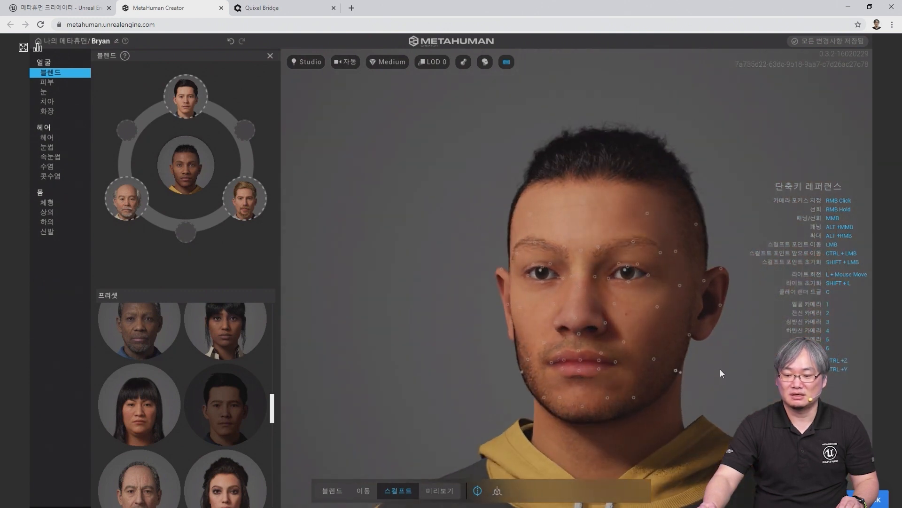
{"action": "scroll", "coordinate": [722, 369], "scroll_direction": "down", "scroll_amount": 2}
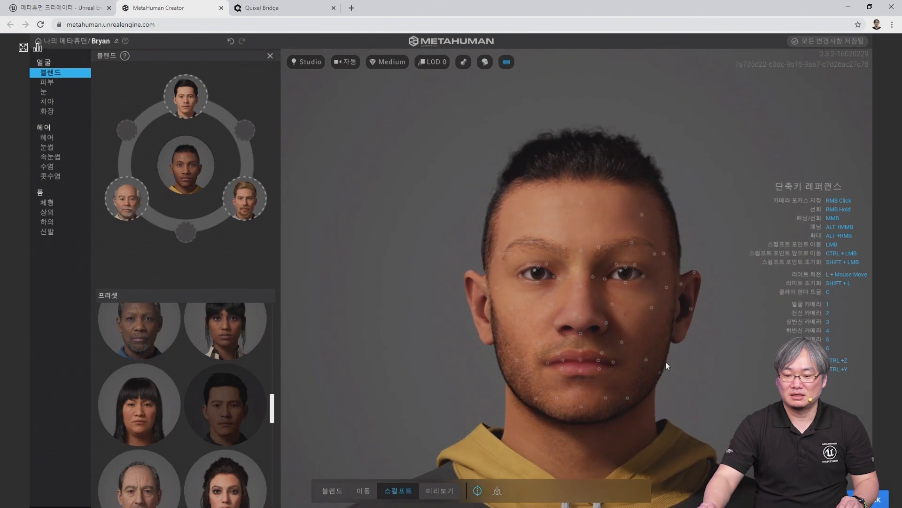
{"action": "scroll", "coordinate": [660, 364], "scroll_direction": "down", "scroll_amount": 3}
{"action": "left_click", "coordinate": [439, 490]}
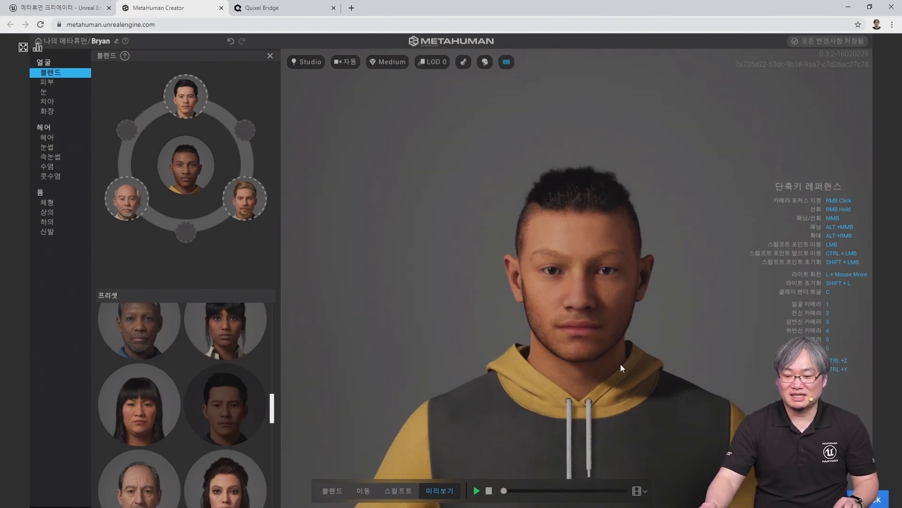
{"action": "key", "text": "1"}
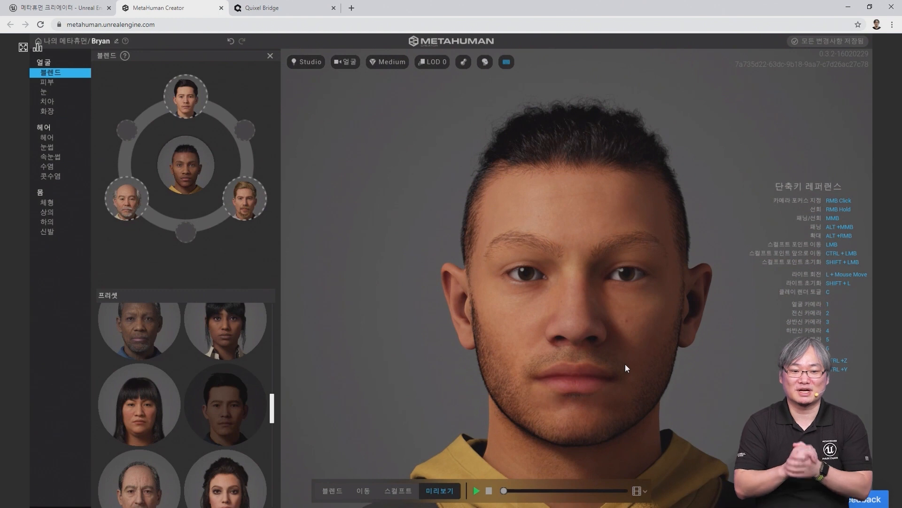
Step: Apply the first freckle pattern to the skin, with strength 0.17 and saturation 0.32
{"action": "left_click", "coordinate": [43, 82]}
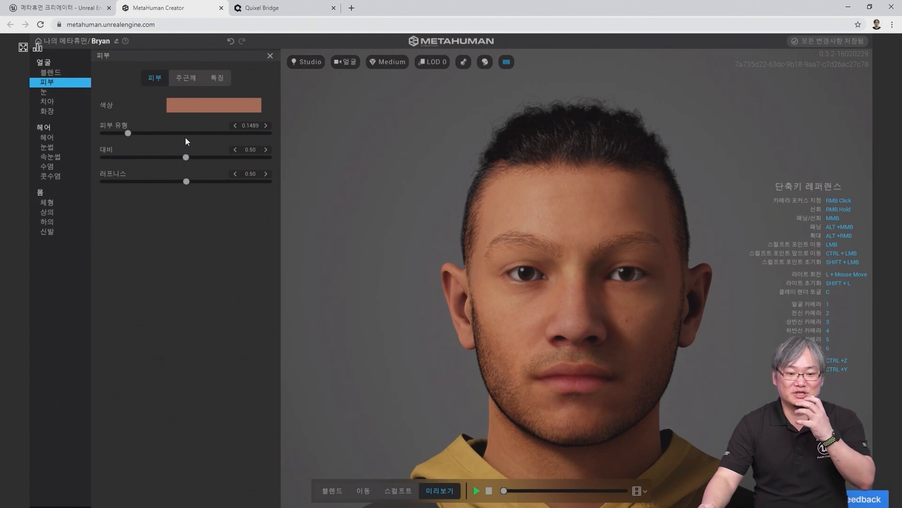
{"action": "left_click", "coordinate": [188, 79]}
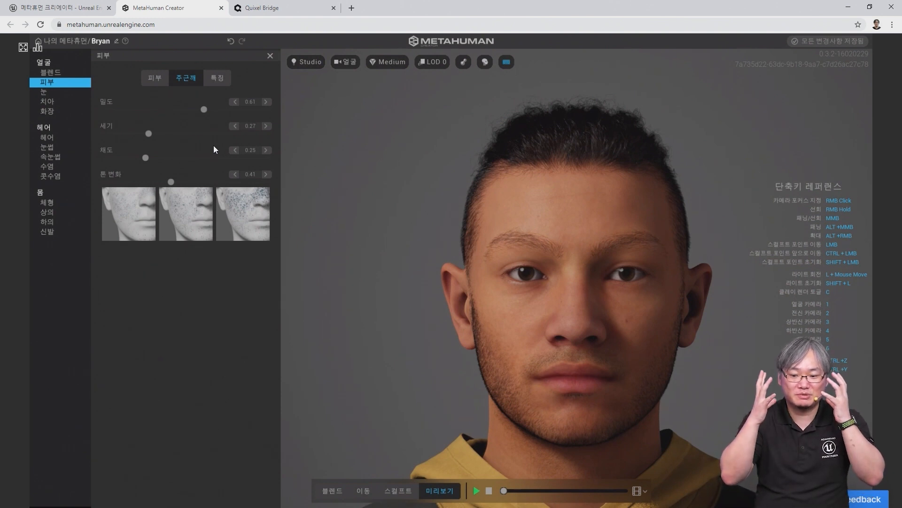
{"action": "left_click", "coordinate": [127, 208]}
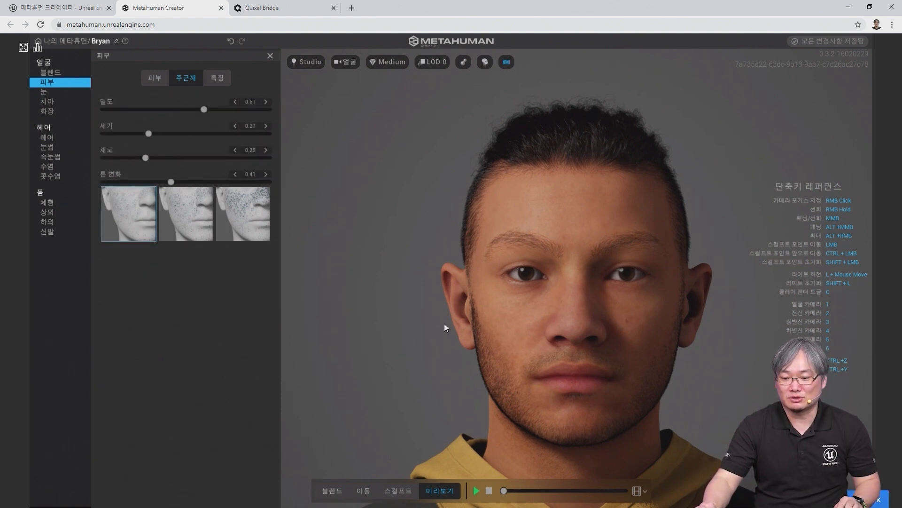
{"action": "right_click_drag", "start_coordinate": [617, 395], "coordinate": [353, 256]}
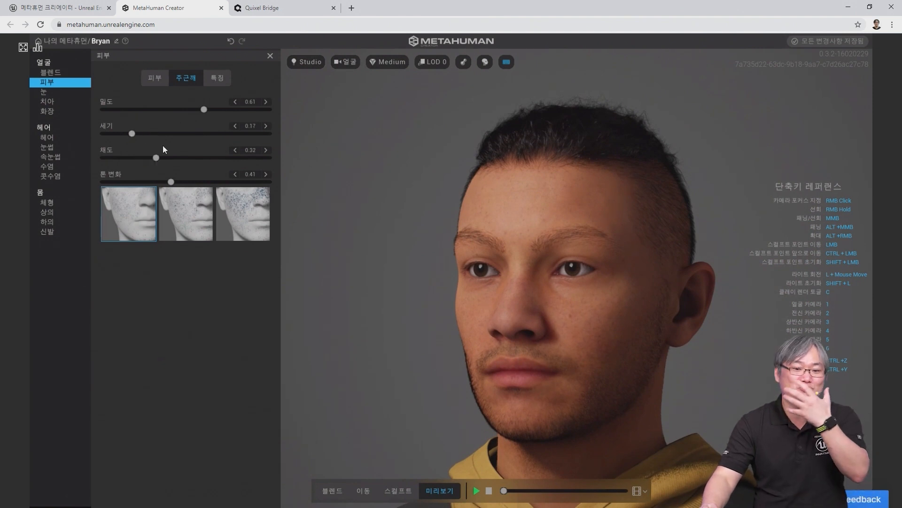
Step: Tone the under-eye skin accent region by setting its lightness to -0.52 and saturation to -0.38
{"action": "left_click", "coordinate": [225, 81]}
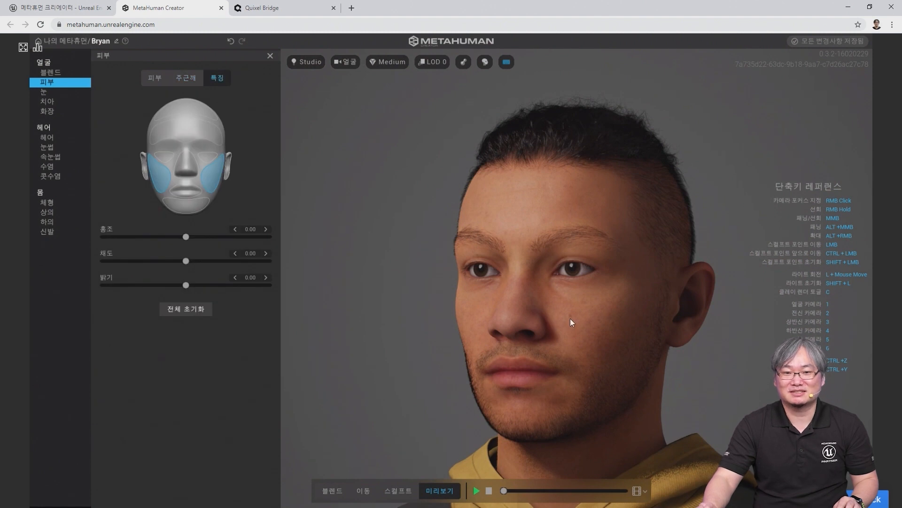
{"action": "scroll", "coordinate": [569, 320], "scroll_direction": "up", "scroll_amount": 5}
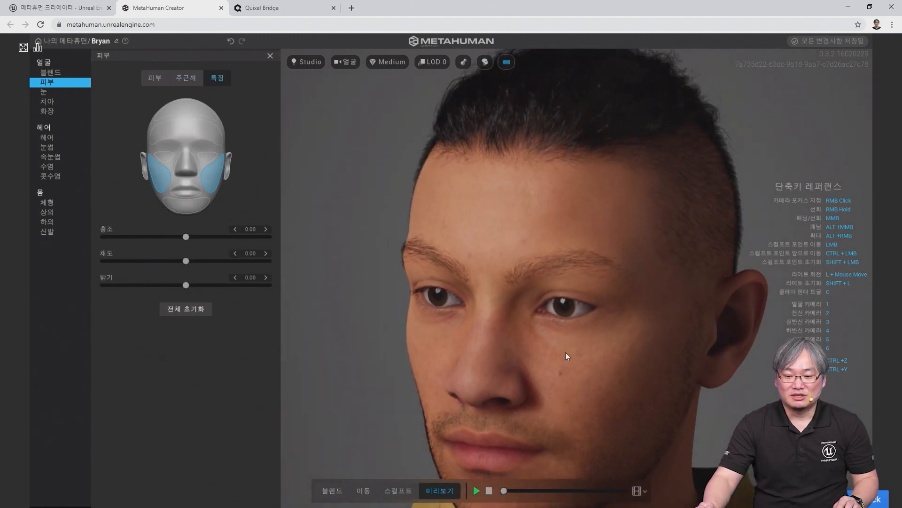
{"action": "scroll", "coordinate": [566, 352], "scroll_direction": "down", "scroll_amount": 1}
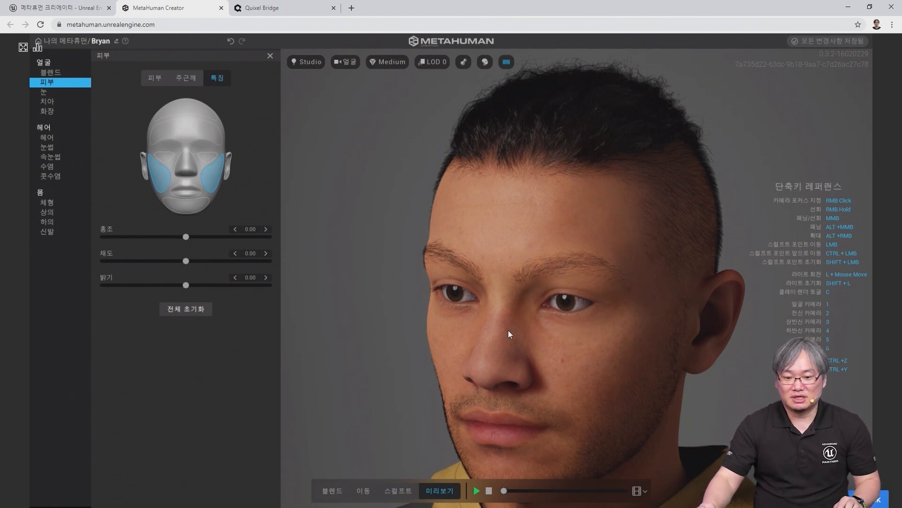
{"action": "right_click_drag", "start_coordinate": [492, 367], "coordinate": [523, 340]}
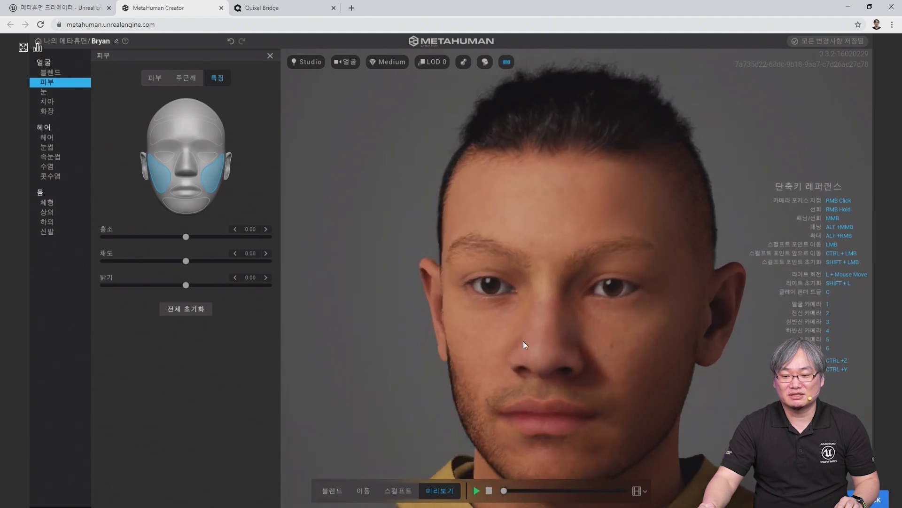
{"action": "right_click_drag", "start_coordinate": [502, 456], "coordinate": [315, 281]}
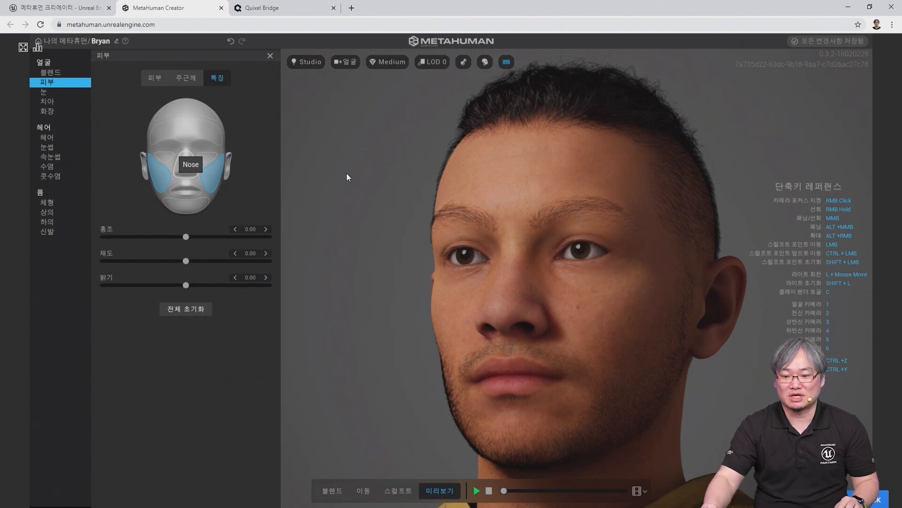
{"action": "right_click_drag", "start_coordinate": [359, 296], "coordinate": [303, 228]}
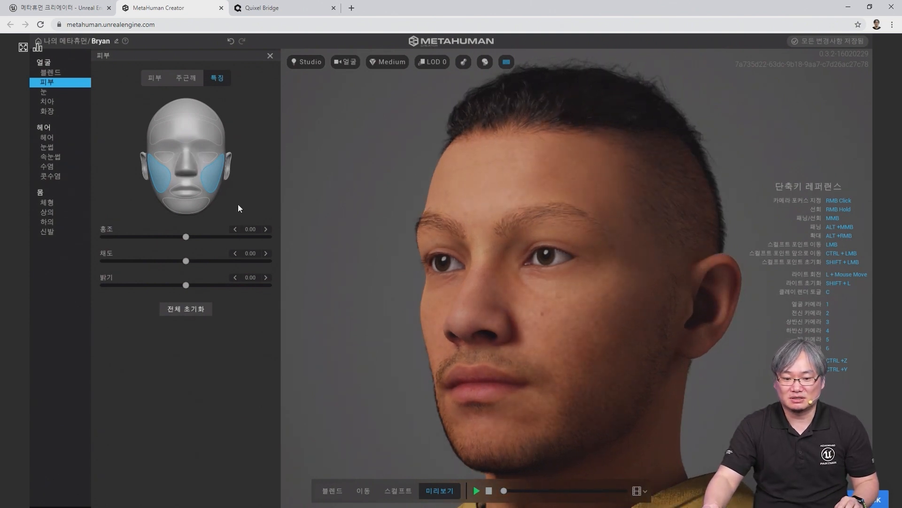
{"action": "left_click", "coordinate": [207, 158]}
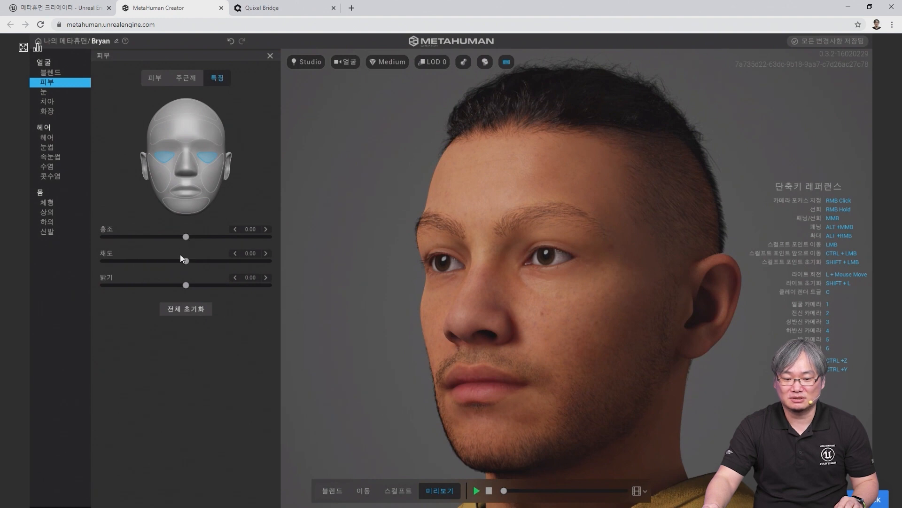
{"action": "left_click_drag", "start_coordinate": [186, 285], "coordinate": [143, 290]}
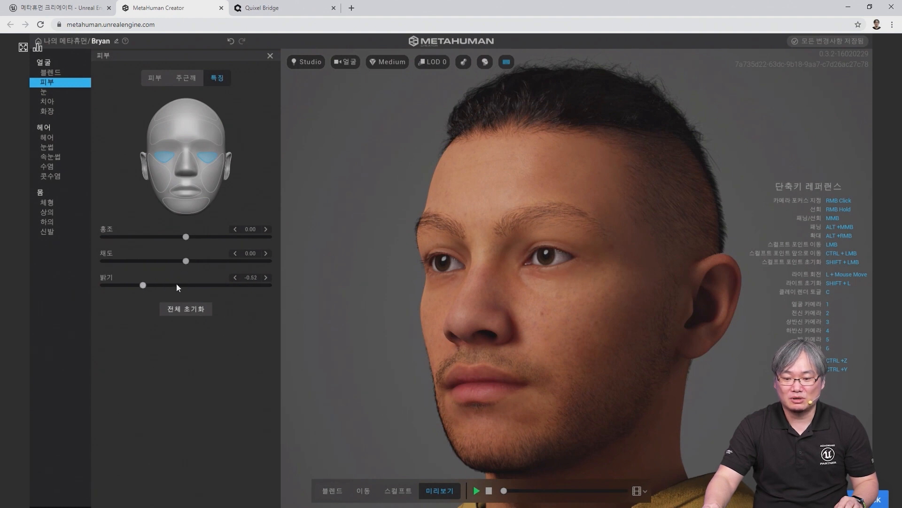
{"action": "left_click", "coordinate": [154, 261]}
{"action": "right_click_drag", "start_coordinate": [582, 413], "coordinate": [428, 357]}
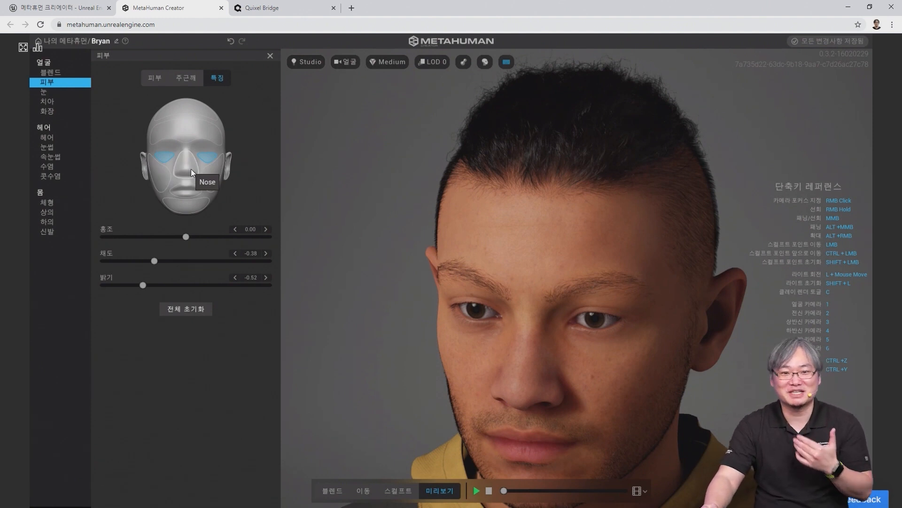
Step: Redden the skin accents, setting redness to 0.38 on the cheeks and 0.39 on the forehead
{"action": "left_click", "coordinate": [219, 181]}
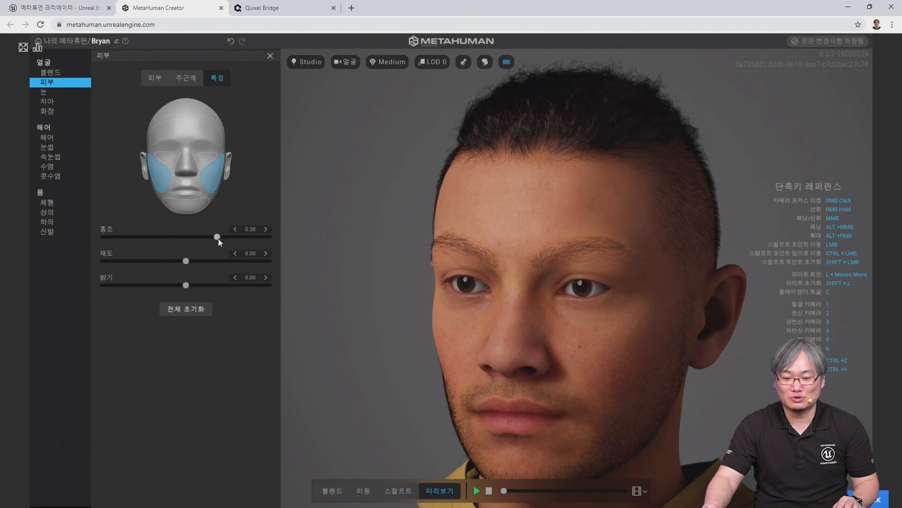
{"action": "left_click", "coordinate": [192, 131]}
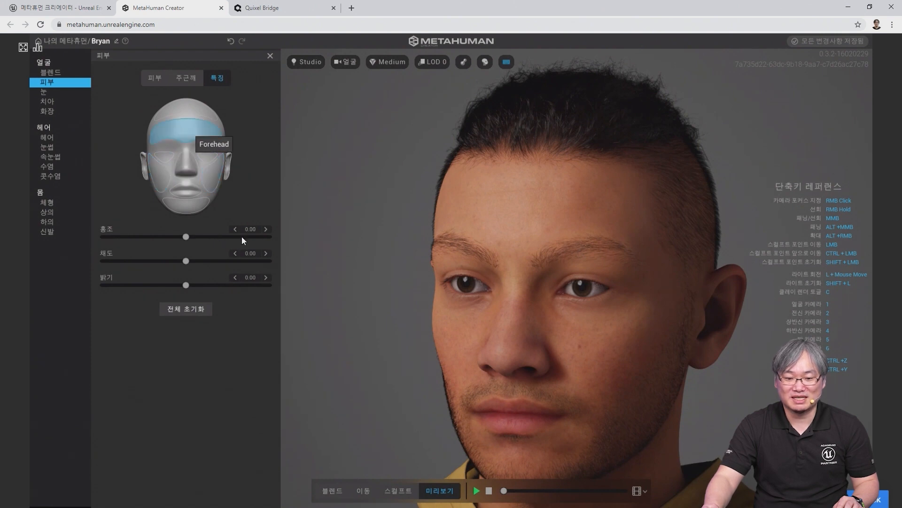
{"action": "left_click", "coordinate": [218, 238]}
{"action": "right_click_drag", "start_coordinate": [644, 386], "coordinate": [574, 366]}
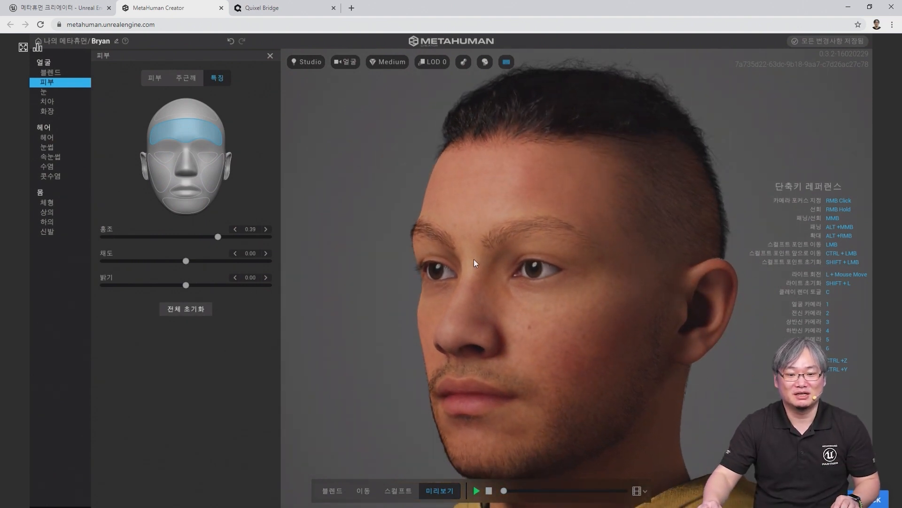
Step: Focus closely on one eye and apply the first iris pattern to both eyes
{"action": "left_click", "coordinate": [48, 93]}
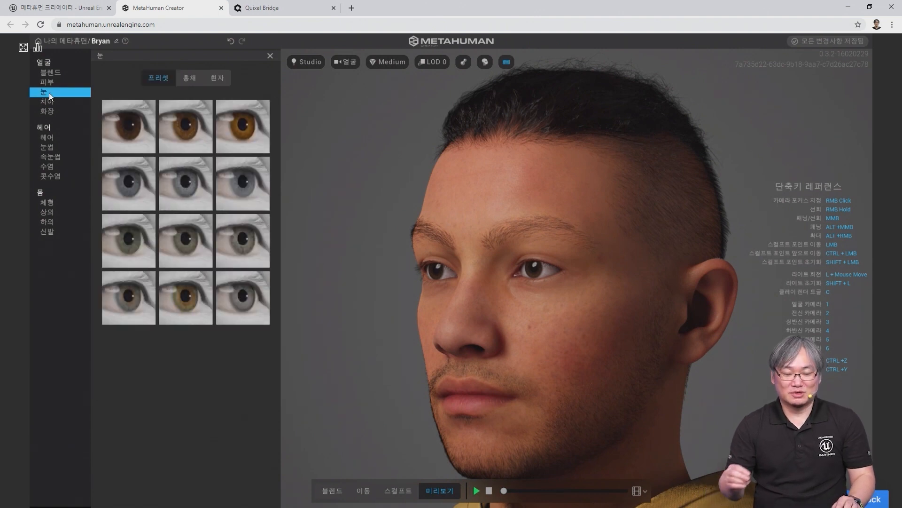
{"action": "left_click", "coordinate": [191, 76]}
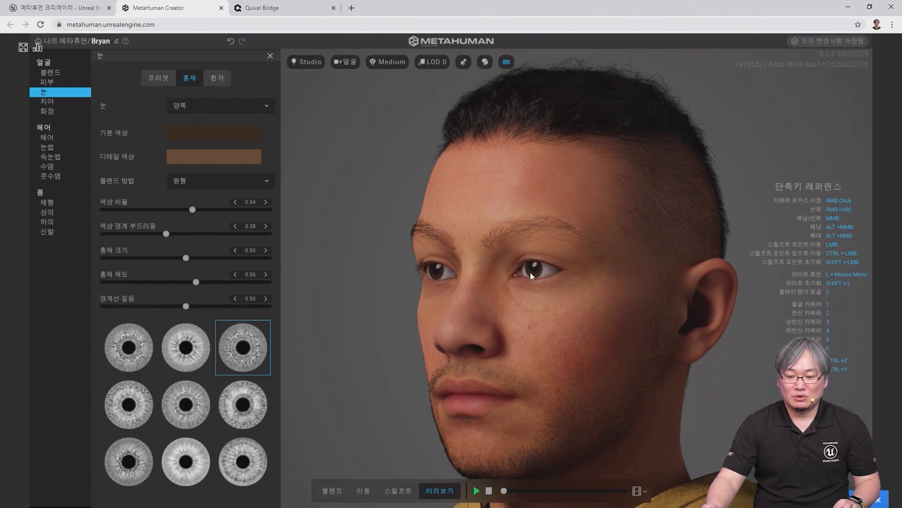
{"action": "right_click_drag", "start_coordinate": [529, 272], "coordinate": [568, 299]}
{"action": "scroll", "coordinate": [595, 291], "scroll_direction": "up", "scroll_amount": 3}
{"action": "scroll", "coordinate": [596, 292], "scroll_direction": "up", "scroll_amount": 5}
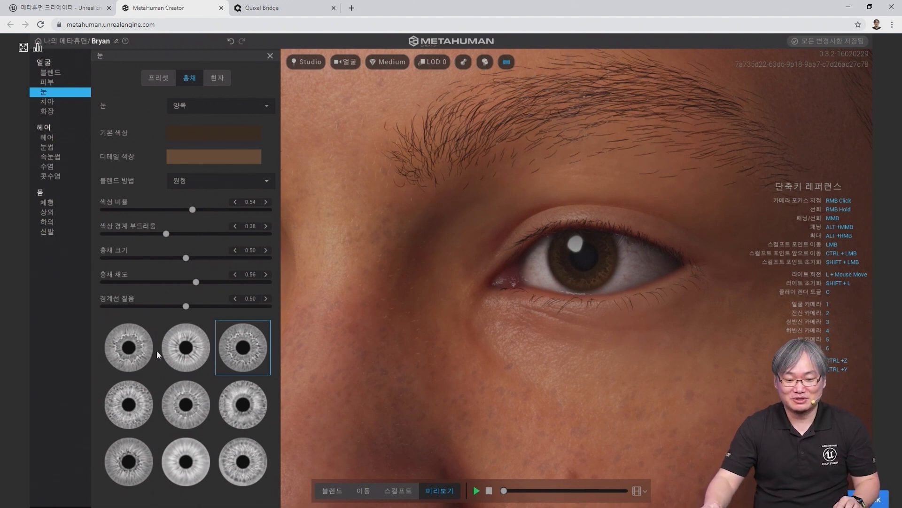
{"action": "left_click", "coordinate": [133, 349]}
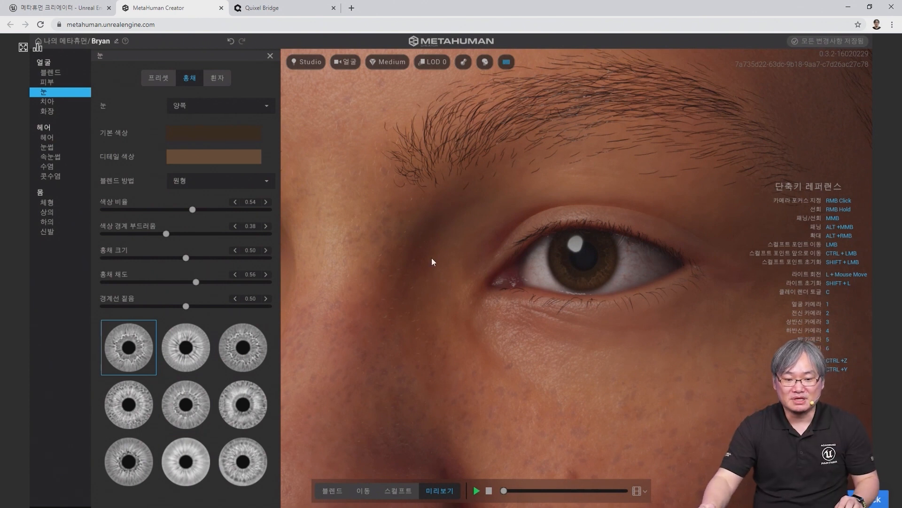
Step: Try the iris-shape blend method (홍채 형상) for the iris colours, and return it to radial (원형)
{"action": "left_click", "coordinate": [219, 178]}
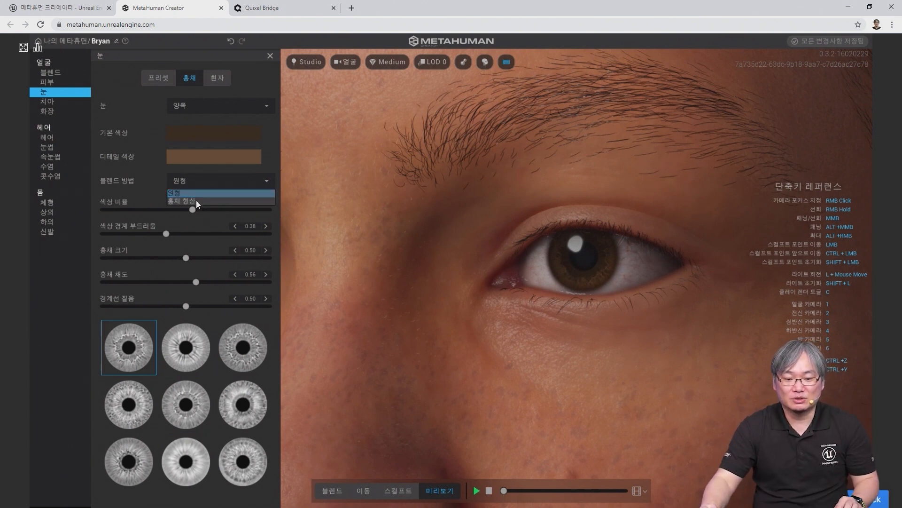
{"action": "left_click", "coordinate": [197, 200]}
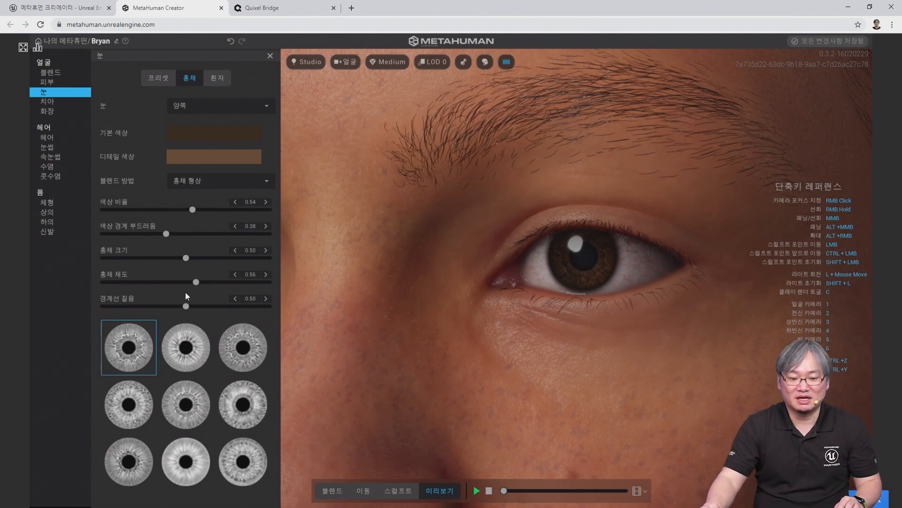
{"action": "left_click", "coordinate": [209, 183]}
{"action": "left_click", "coordinate": [195, 194]}
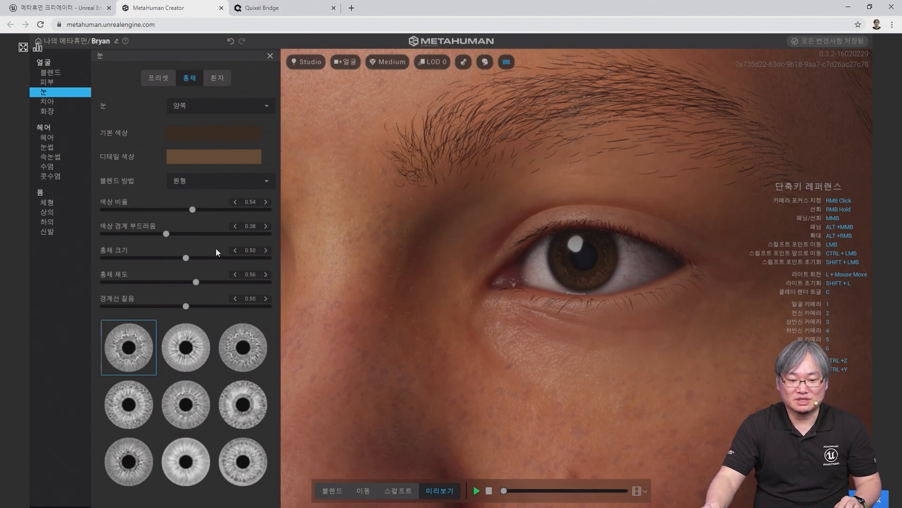
Step: Set the iris size to 0.64 and the darkness of the iris border to 0.63
{"action": "left_click_drag", "start_coordinate": [185, 259], "coordinate": [127, 257]}
{"action": "mouse_move", "coordinate": [208, 257]}
{"action": "left_mouse_down"}
{"action": "mouse_move", "coordinate": [160, 258]}
{"action": "mouse_move", "coordinate": [221, 265]}
{"action": "mouse_move", "coordinate": [210, 259]}
{"action": "left_mouse_up"}
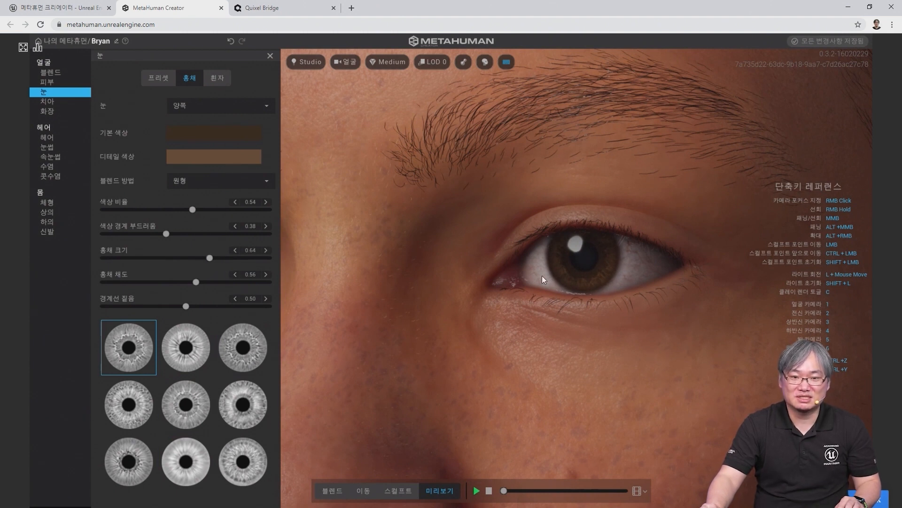
{"action": "left_click_drag", "start_coordinate": [185, 307], "coordinate": [327, 308]}
{"action": "left_click", "coordinate": [207, 307]}
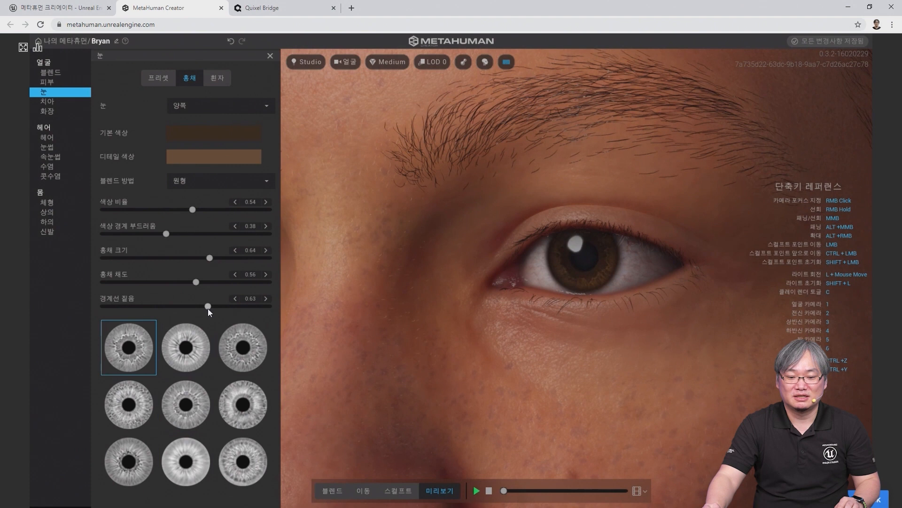
Step: Give the whites of both eyes more visible veins, setting the vein amount to 0.86 and the vein rotation to 0.93
{"action": "left_click", "coordinate": [227, 80]}
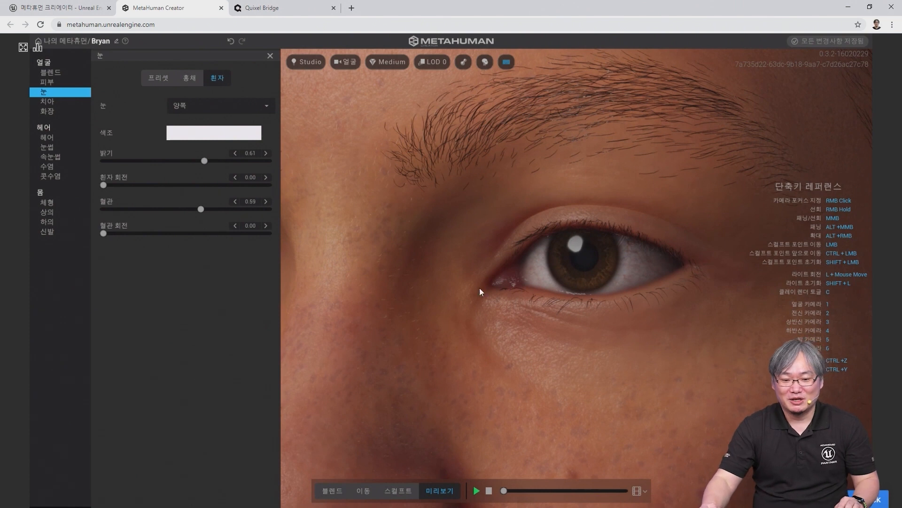
{"action": "left_click_drag", "start_coordinate": [201, 209], "coordinate": [262, 218]}
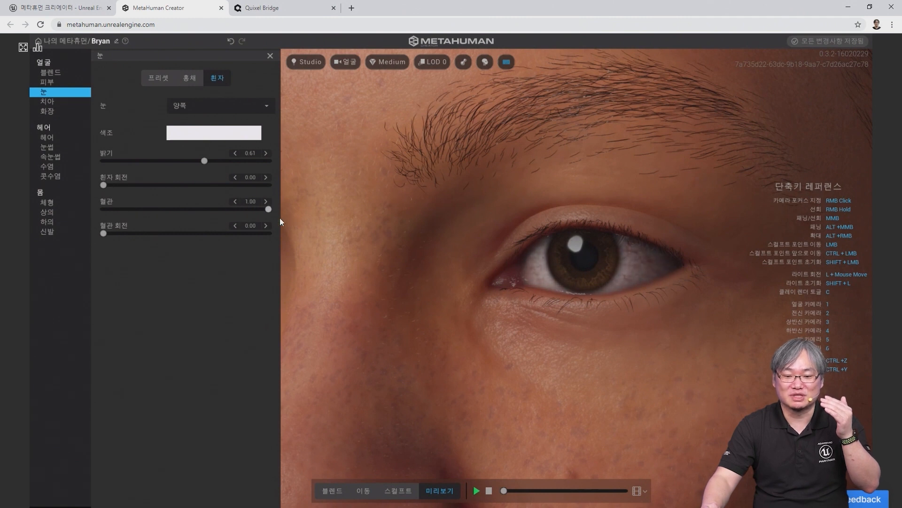
{"action": "left_click", "coordinate": [135, 233]}
{"action": "left_click", "coordinate": [146, 233]}
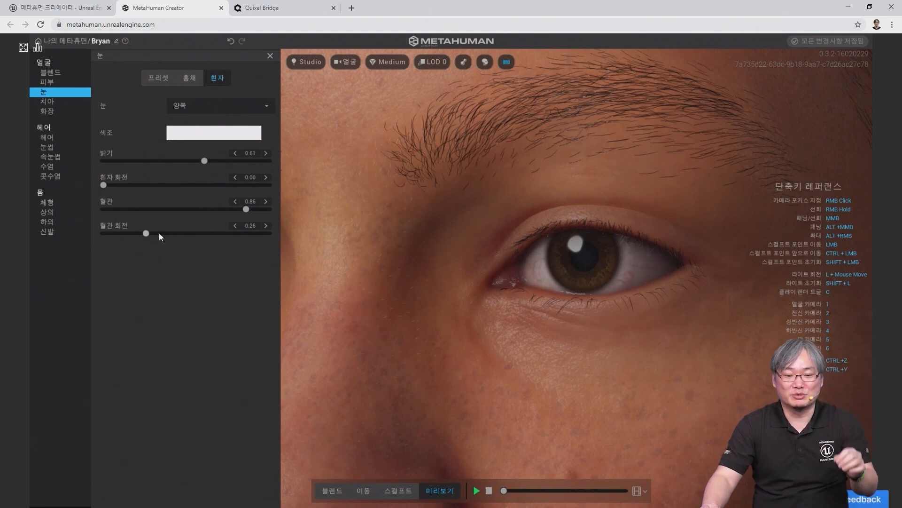
{"action": "left_click_drag", "start_coordinate": [169, 232], "coordinate": [268, 231]}
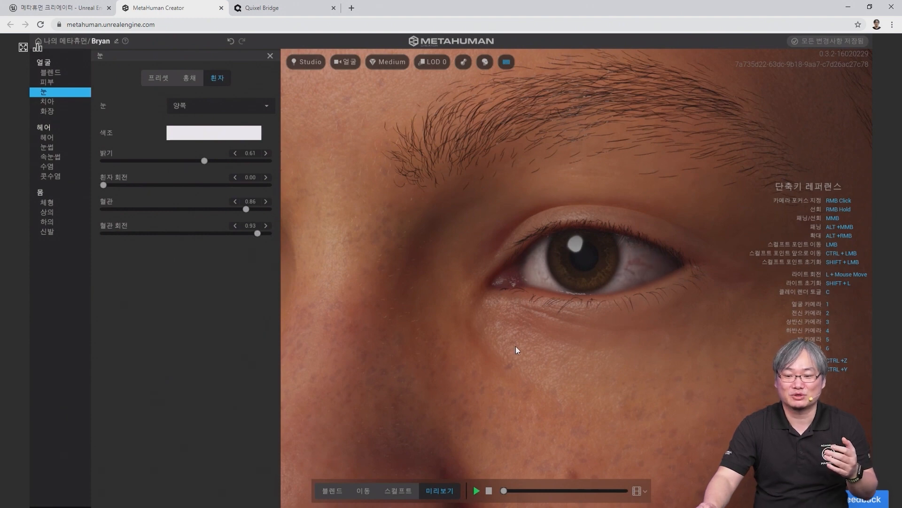
Step: Open the teeth settings, frame the mouth closely, set the plaque amount to 0.24 and keep the jaw closed
{"action": "scroll", "coordinate": [516, 346], "scroll_direction": "down", "scroll_amount": 5}
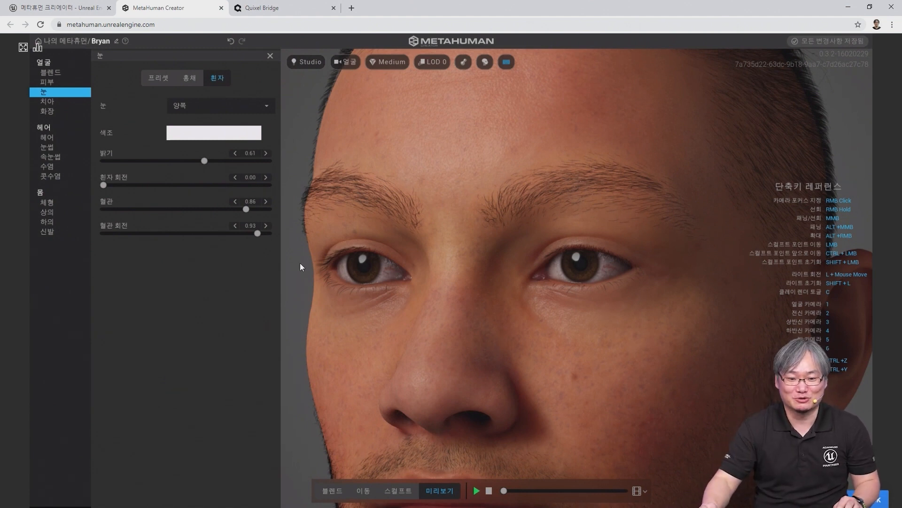
{"action": "left_click", "coordinate": [64, 103]}
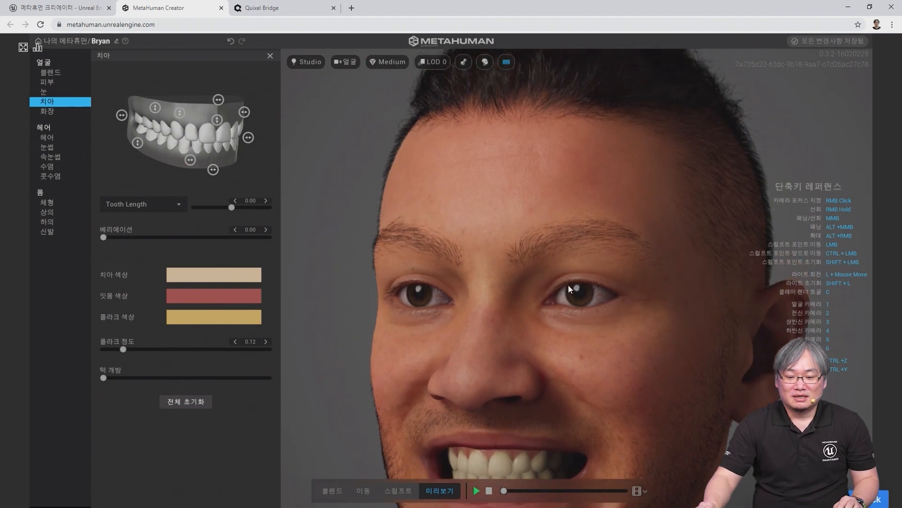
{"action": "scroll", "coordinate": [563, 281], "scroll_direction": "up", "scroll_amount": 2}
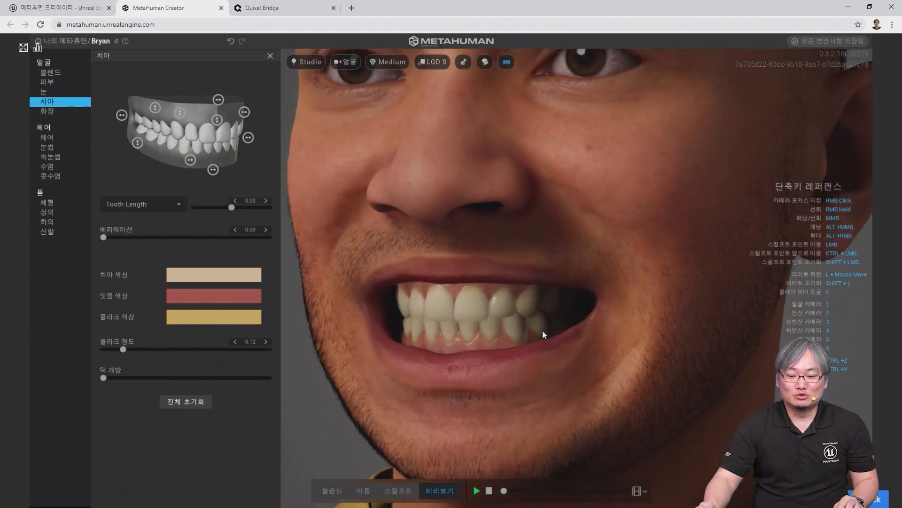
{"action": "right_click_drag", "start_coordinate": [608, 371], "coordinate": [628, 368]}
{"action": "middle_click_drag", "start_coordinate": [520, 342], "coordinate": [560, 300]}
{"action": "right_click_drag", "start_coordinate": [497, 255], "coordinate": [536, 299]}
{"action": "right_click_drag", "start_coordinate": [623, 351], "coordinate": [554, 359]}
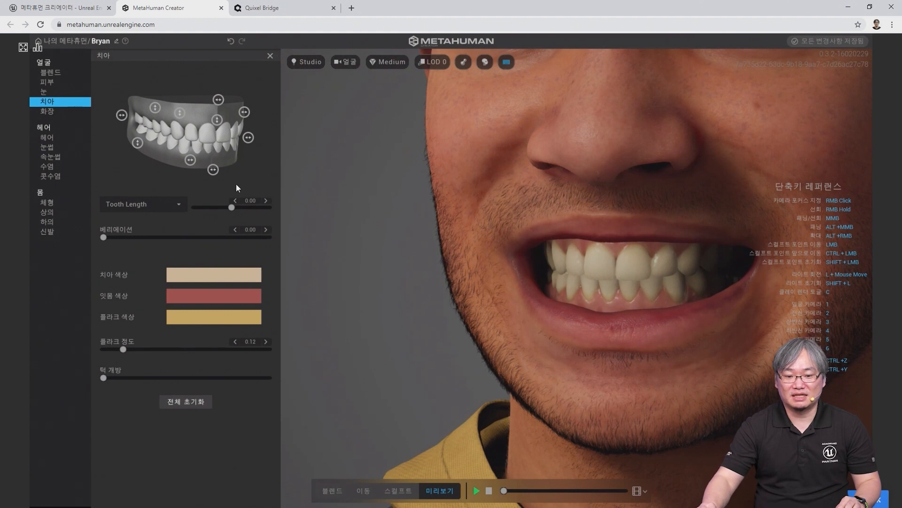
{"action": "left_click", "coordinate": [194, 276]}
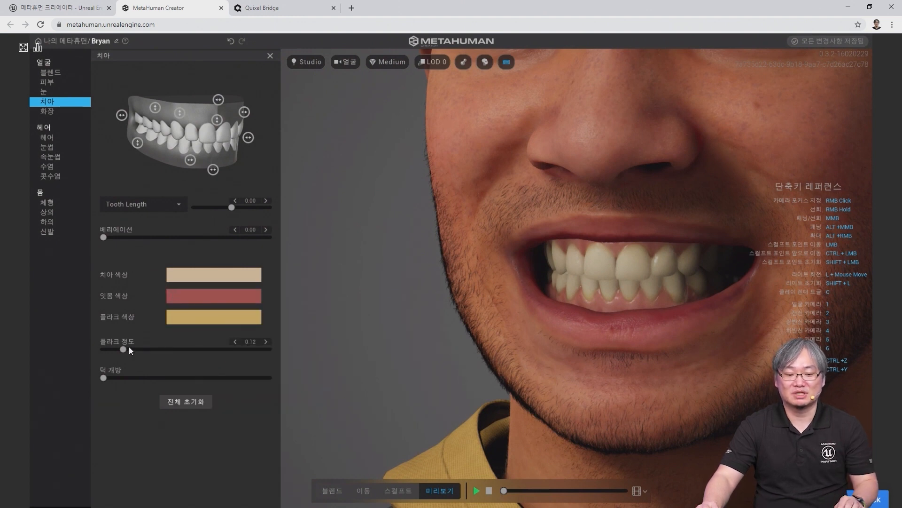
{"action": "mouse_move", "coordinate": [122, 348]}
{"action": "left_mouse_down"}
{"action": "mouse_move", "coordinate": [241, 349]}
{"action": "mouse_move", "coordinate": [120, 350]}
{"action": "mouse_move", "coordinate": [137, 349]}
{"action": "left_mouse_up"}
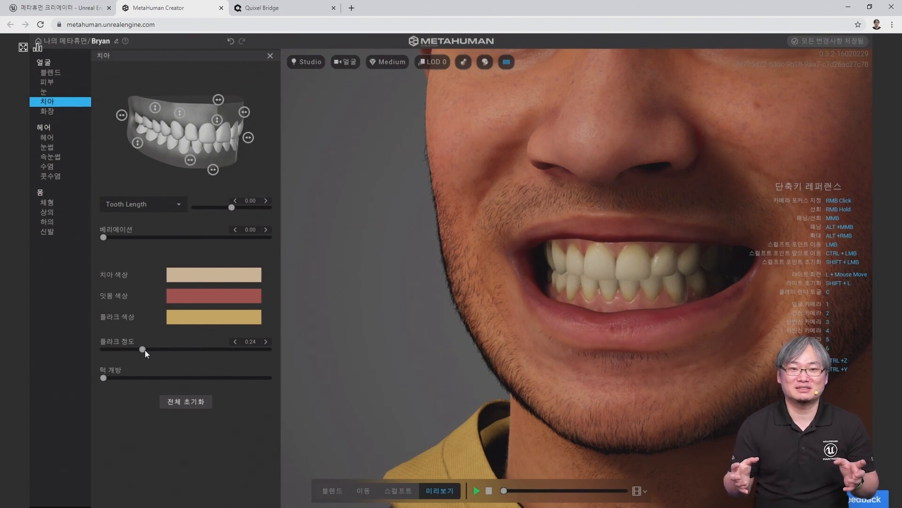
{"action": "mouse_move", "coordinate": [106, 377]}
{"action": "left_mouse_down"}
{"action": "mouse_move", "coordinate": [207, 377]}
{"action": "mouse_move", "coordinate": [139, 386]}
{"action": "mouse_move", "coordinate": [229, 382]}
{"action": "mouse_move", "coordinate": [98, 382]}
{"action": "left_mouse_up"}
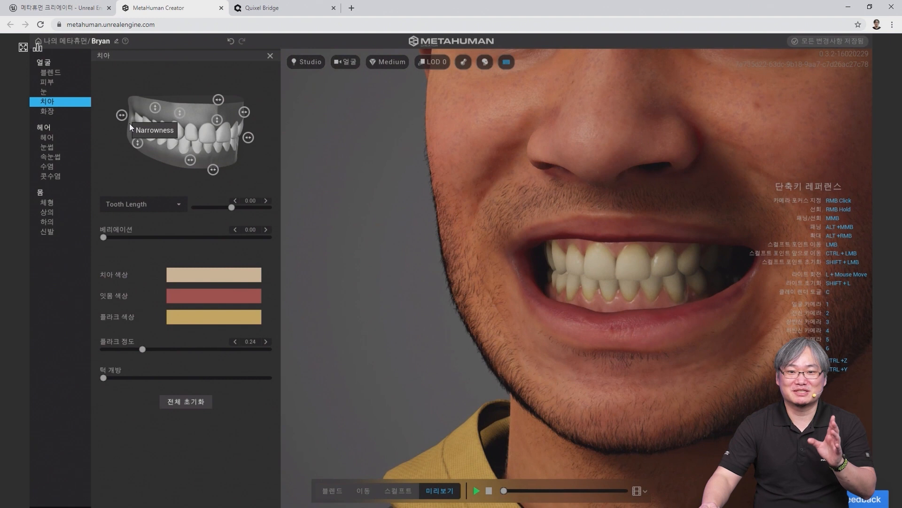
Step: Try and undo a change to the teeth's Narrowness, and set Tooth Length to -0.12
{"action": "left_click_drag", "start_coordinate": [122, 115], "coordinate": [288, 115]}
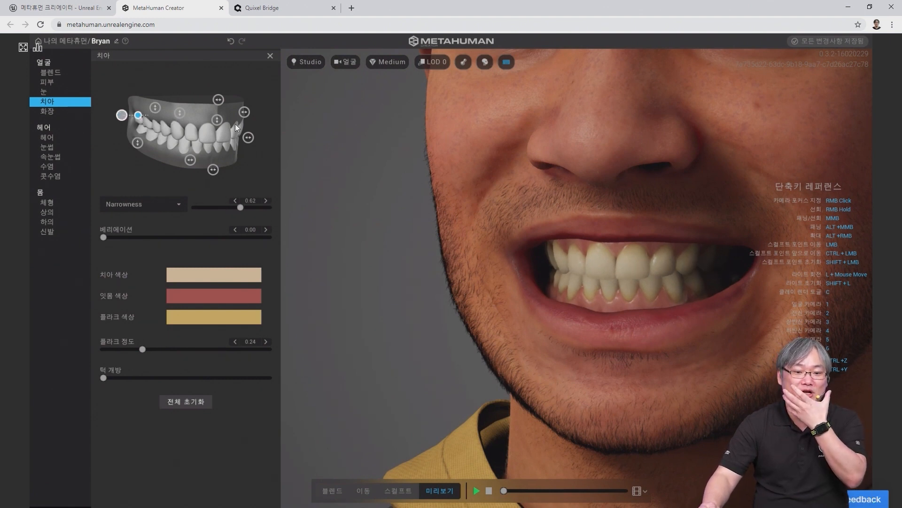
{"action": "key", "text": "ctrl+z"}
{"action": "left_click_drag", "start_coordinate": [217, 120], "coordinate": [219, 205]}
{"action": "left_click_drag", "start_coordinate": [216, 56], "coordinate": [223, 75]}
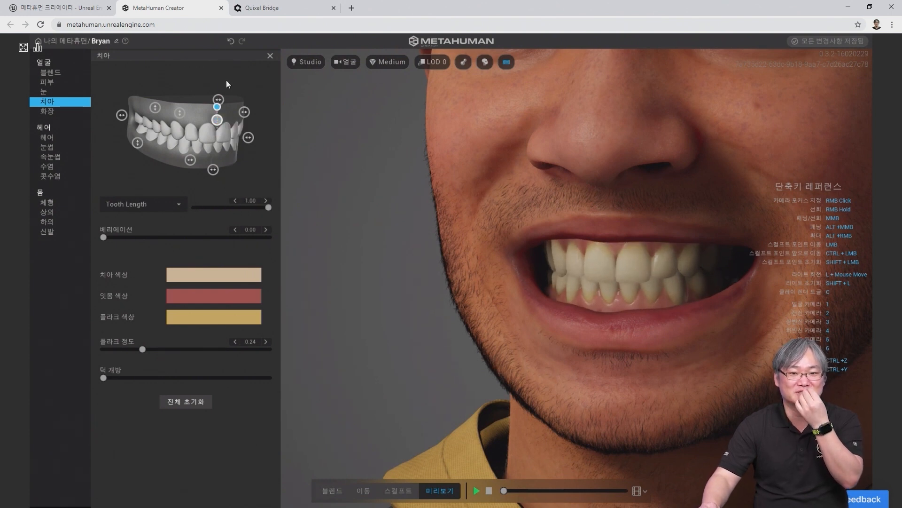
{"action": "mouse_move", "coordinate": [217, 121]}
{"action": "left_mouse_down"}
{"action": "mouse_move", "coordinate": [221, 156]}
{"action": "mouse_move", "coordinate": [220, 121]}
{"action": "left_mouse_up"}
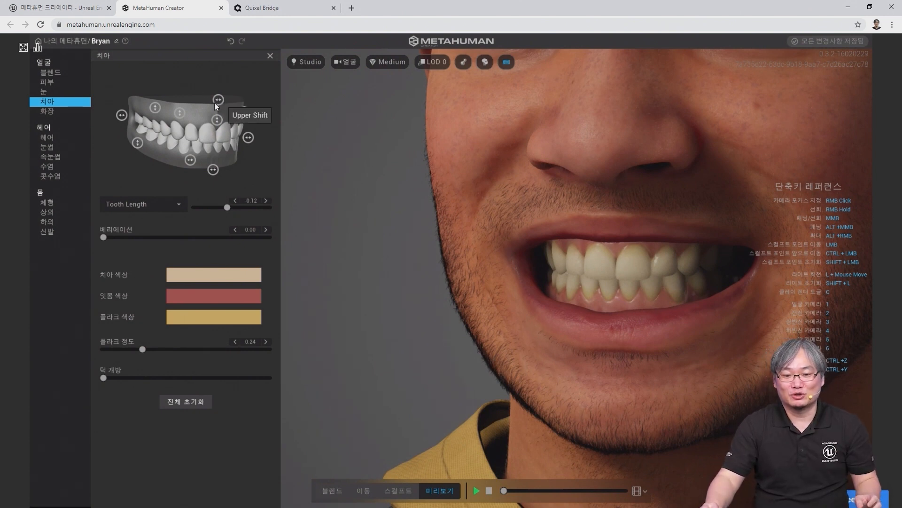
Step: Set the teeth's Upper Shift to 1.00 and Polycanine to 0.53
{"action": "left_click_drag", "start_coordinate": [217, 99], "coordinate": [232, 100]}
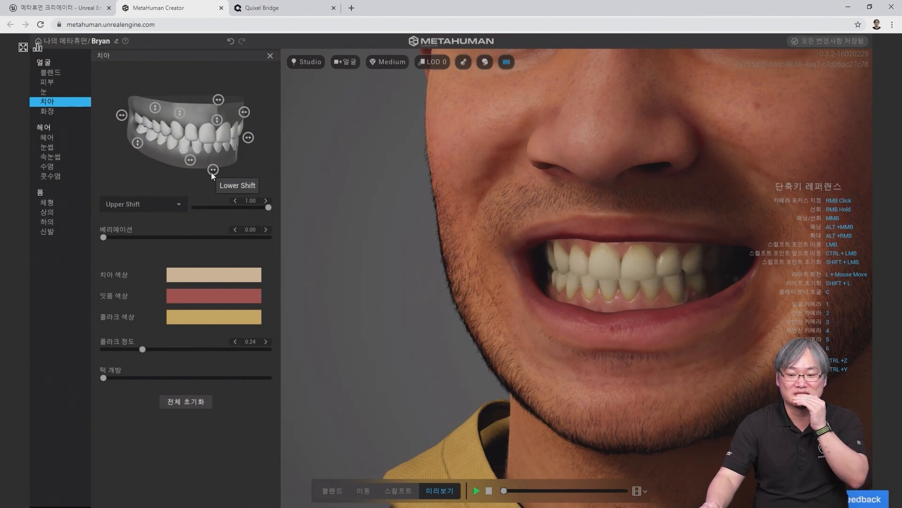
{"action": "left_click", "coordinate": [180, 110]}
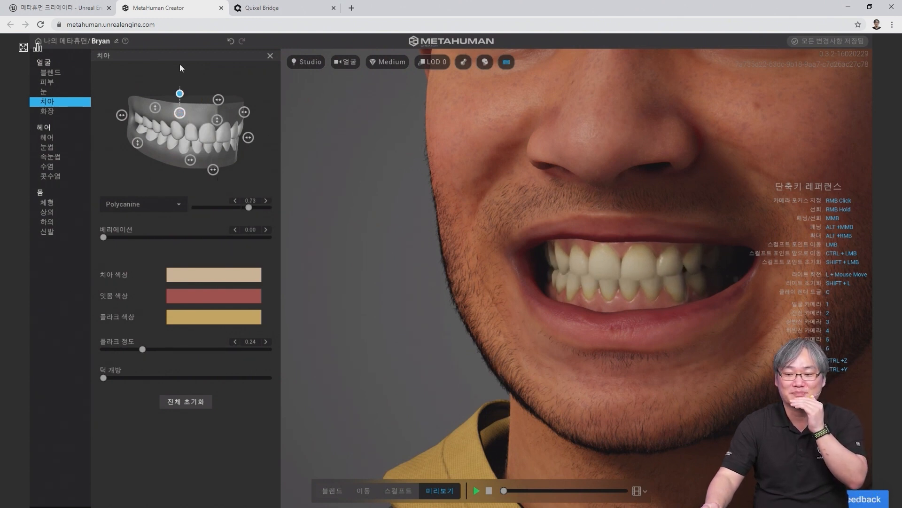
{"action": "left_click_drag", "start_coordinate": [186, 124], "coordinate": [193, 105]}
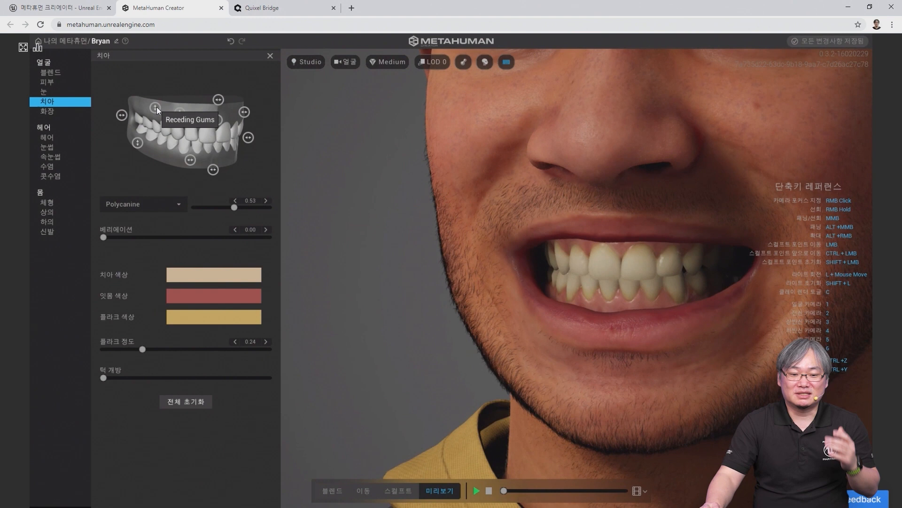
Step: Adjust the teeth's Overbite slightly to -0.02 and set Overjet to 0.12
{"action": "mouse_move", "coordinate": [245, 114]}
{"action": "left_mouse_down"}
{"action": "mouse_move", "coordinate": [295, 114]}
{"action": "mouse_move", "coordinate": [244, 121]}
{"action": "left_mouse_up"}
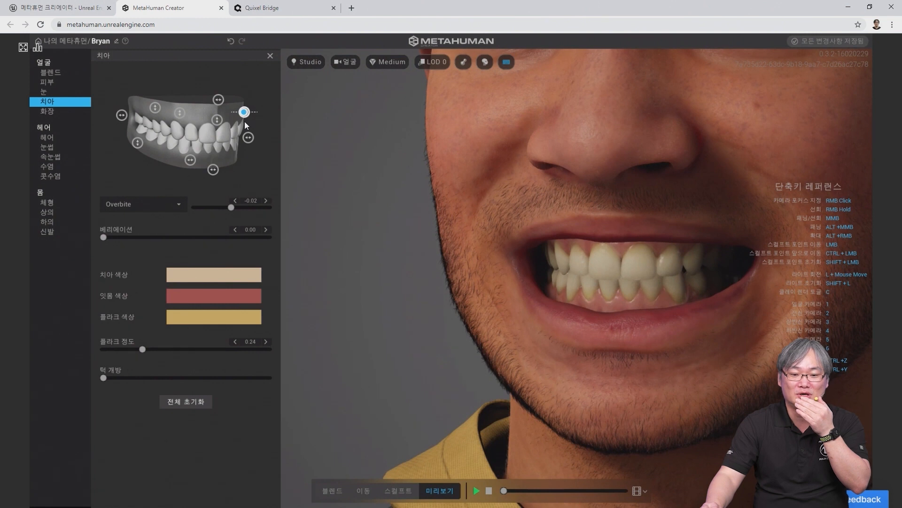
{"action": "left_click", "coordinate": [248, 138]}
{"action": "mouse_move", "coordinate": [249, 142]}
{"action": "left_mouse_down"}
{"action": "mouse_move", "coordinate": [198, 144]}
{"action": "mouse_move", "coordinate": [399, 145]}
{"action": "mouse_move", "coordinate": [252, 149]}
{"action": "left_mouse_up"}
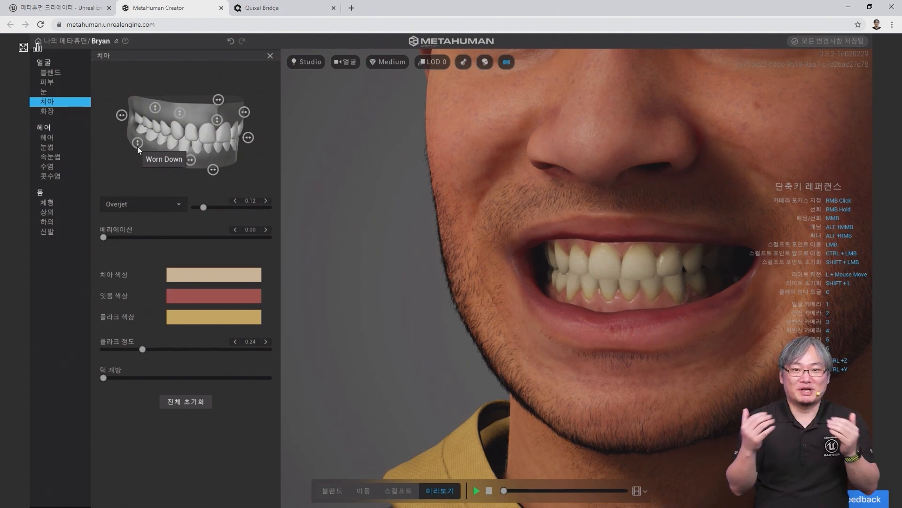
Step: Set the teeth's Worn Down value to 0.00 and their variation to 0.51
{"action": "left_click", "coordinate": [137, 144]}
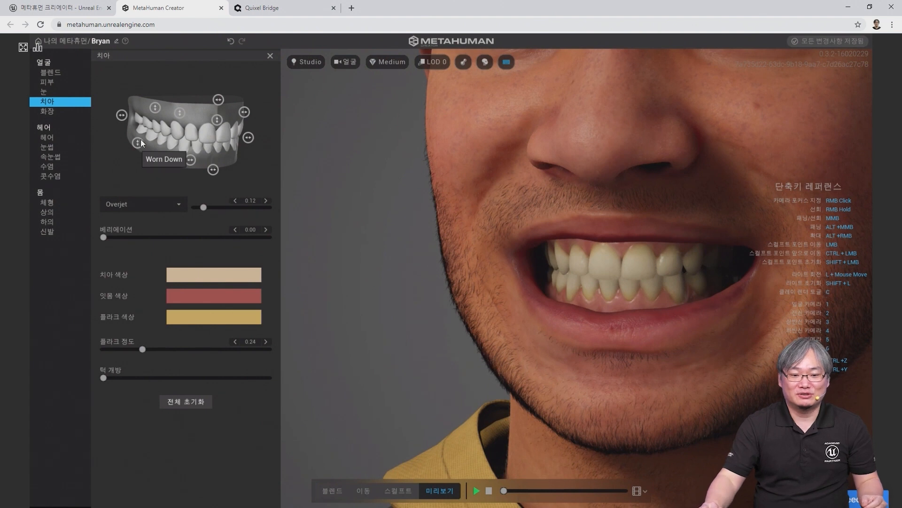
{"action": "mouse_move", "coordinate": [138, 144]}
{"action": "left_mouse_down"}
{"action": "mouse_move", "coordinate": [140, 116]}
{"action": "mouse_move", "coordinate": [141, 150]}
{"action": "left_mouse_up"}
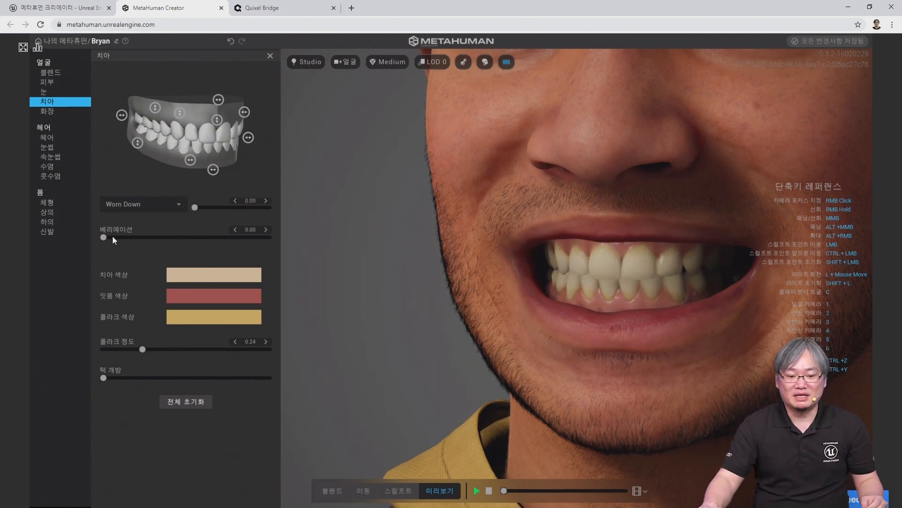
{"action": "left_click_drag", "start_coordinate": [104, 237], "coordinate": [218, 244]}
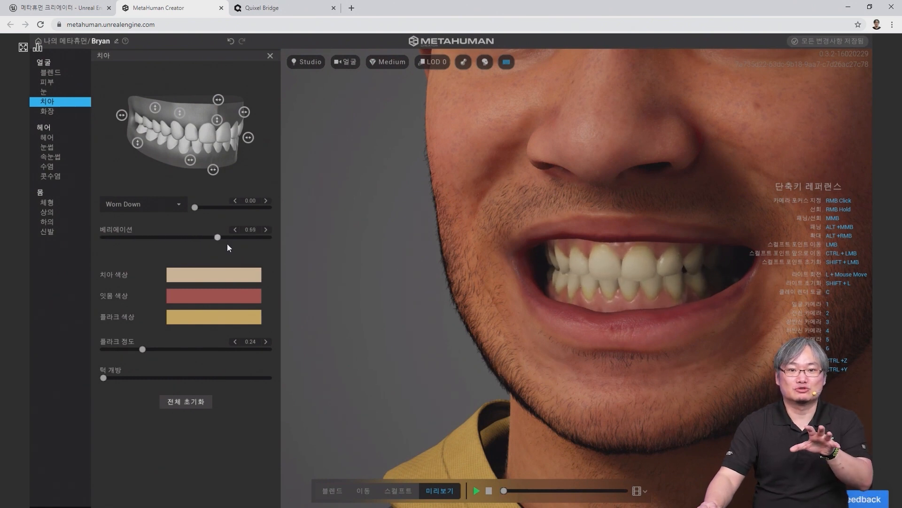
{"action": "left_click", "coordinate": [185, 243]}
{"action": "left_click_drag", "start_coordinate": [185, 244], "coordinate": [188, 243]}
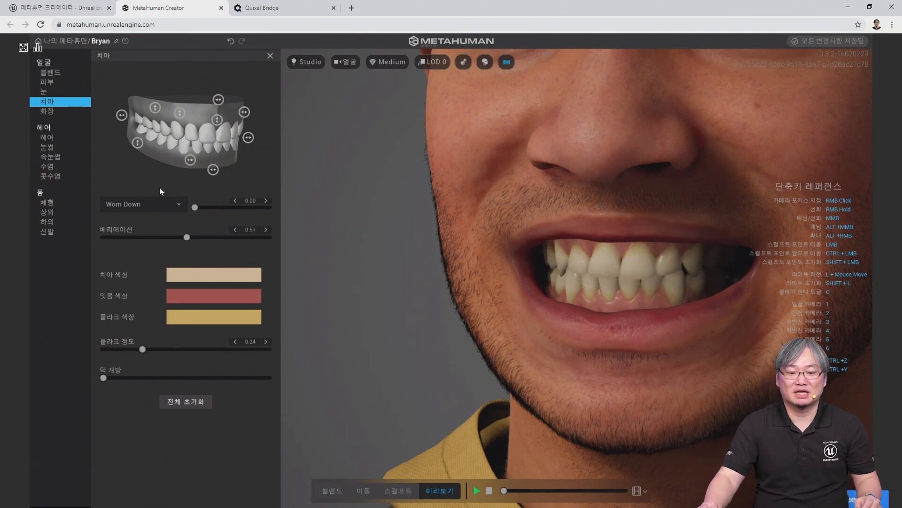
{"action": "left_click", "coordinate": [178, 206]}
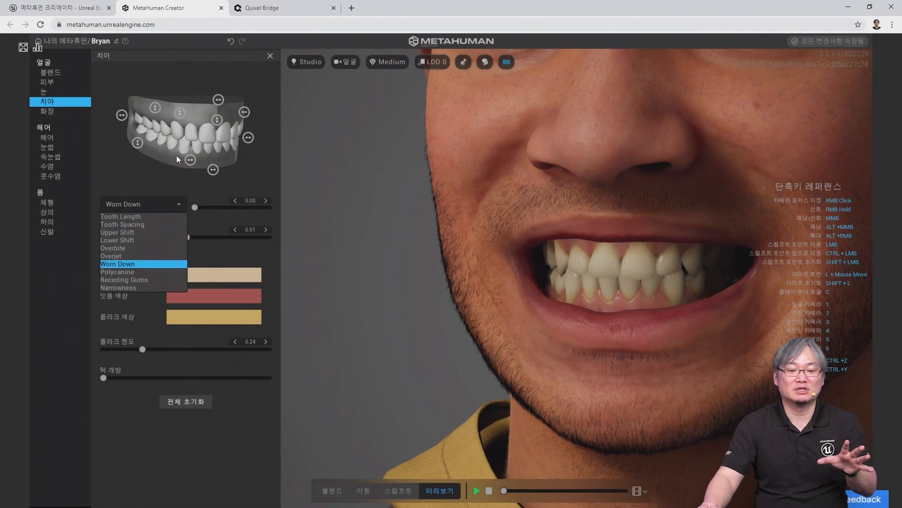
{"action": "left_click", "coordinate": [126, 176]}
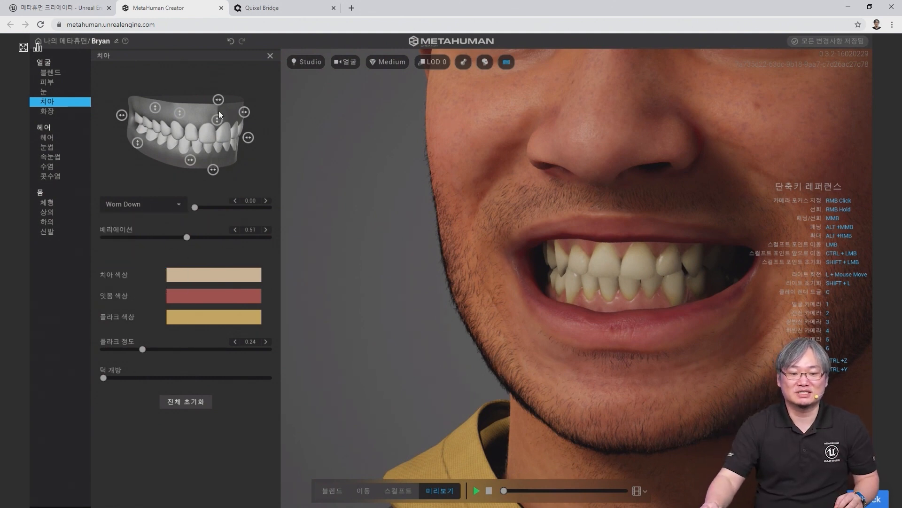
Step: Apply the fourth eye makeup style, with blue shadow and winged liner, and view the face from the side and below
{"action": "left_click", "coordinate": [60, 109]}
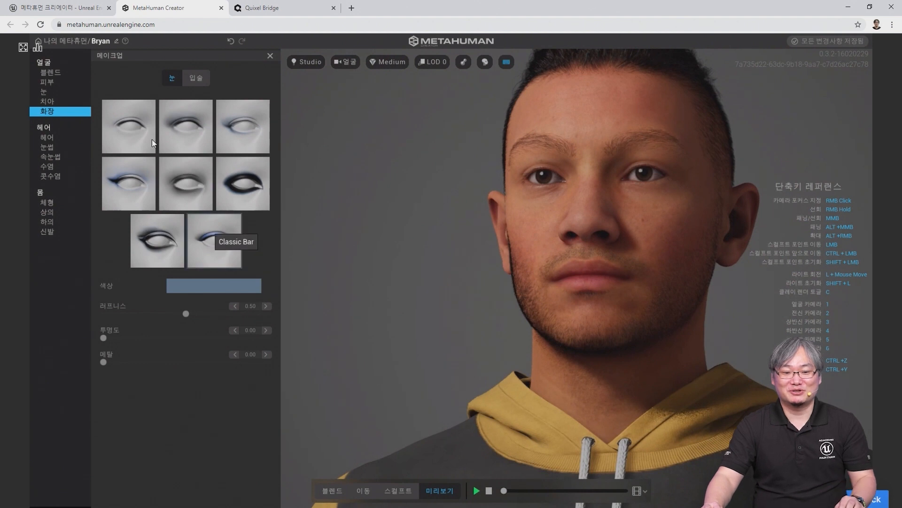
{"action": "left_click", "coordinate": [119, 187]}
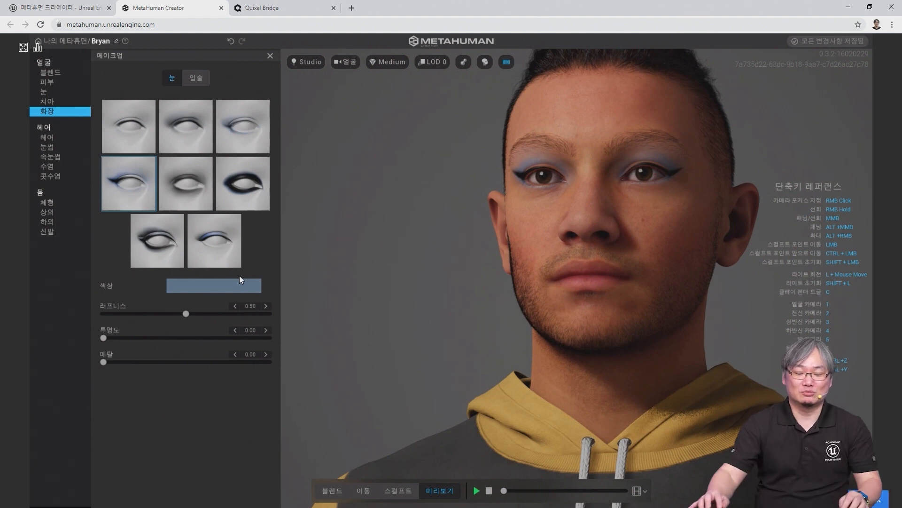
{"action": "right_click_drag", "start_coordinate": [500, 292], "coordinate": [474, 294]}
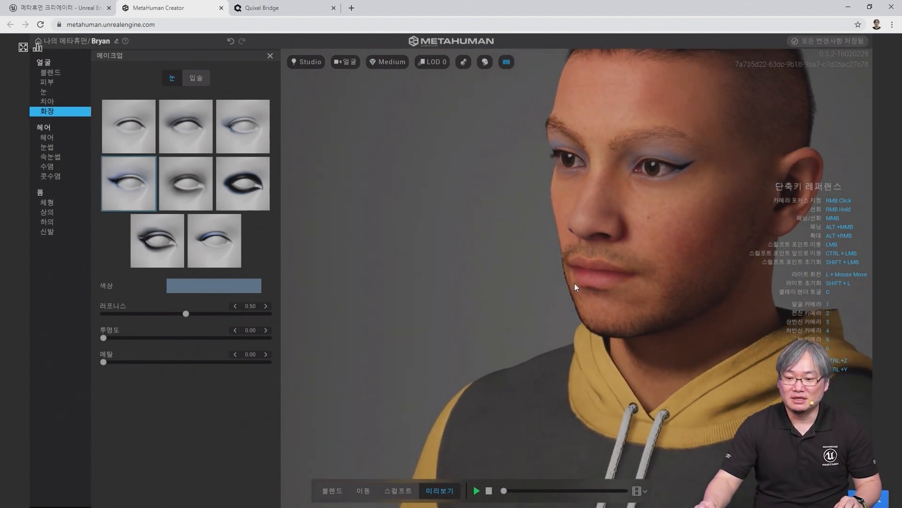
{"action": "right_click_drag", "start_coordinate": [644, 320], "coordinate": [612, 261]}
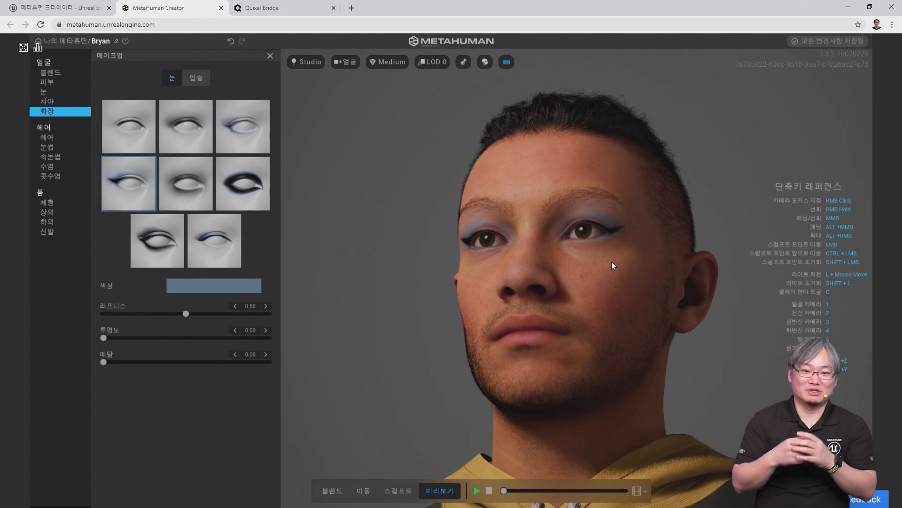
Step: Try the eye makeup's metallic value at 1.00 on a close view of the eyes, and return it to 0.00
{"action": "scroll", "coordinate": [595, 229], "scroll_direction": "up", "scroll_amount": 5}
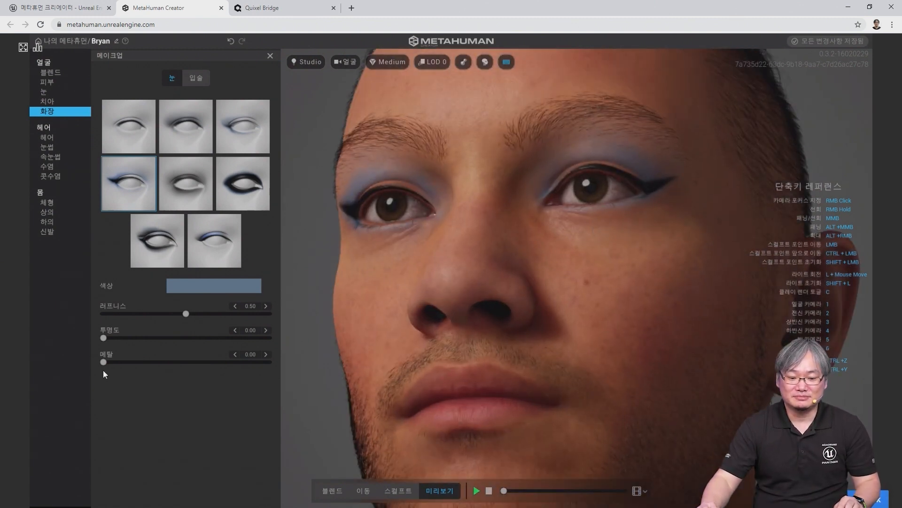
{"action": "left_click_drag", "start_coordinate": [102, 362], "coordinate": [294, 362]}
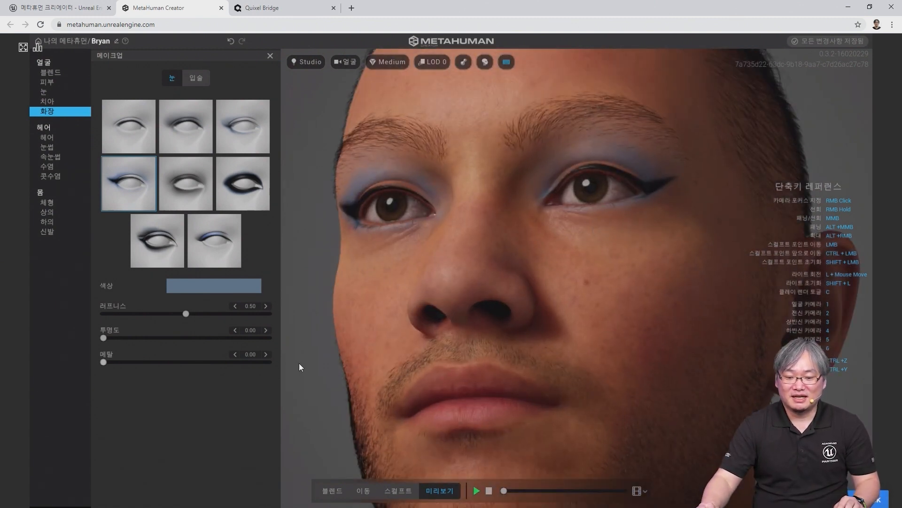
{"action": "right_click_drag", "start_coordinate": [623, 255], "coordinate": [565, 256]}
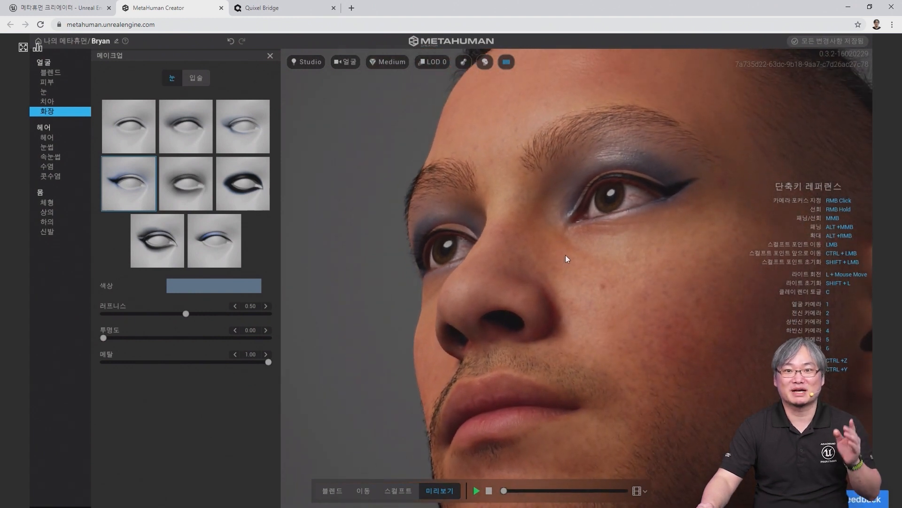
{"action": "left_click", "coordinate": [198, 362]}
{"action": "left_click_drag", "start_coordinate": [141, 369], "coordinate": [79, 374]}
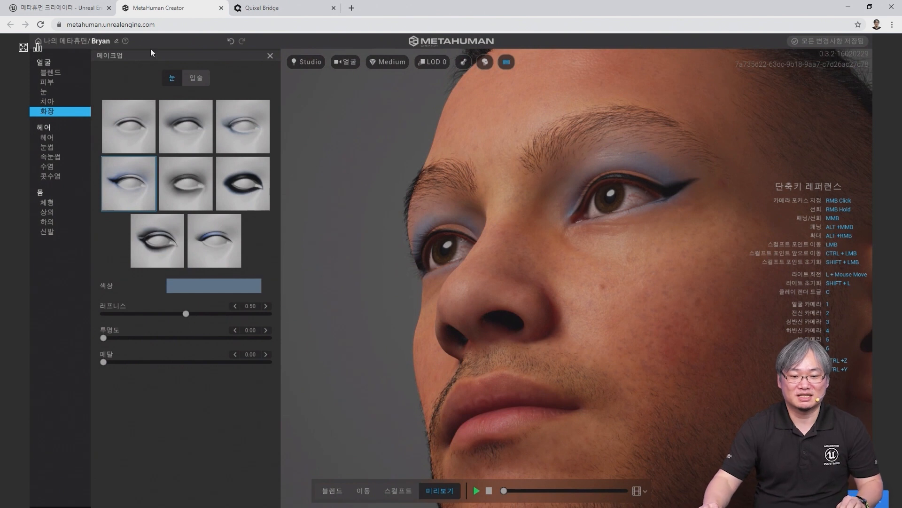
Step: Try the three lip makeup styles, including Natural and Cupid, ending with Cupid applied
{"action": "left_click", "coordinate": [193, 76]}
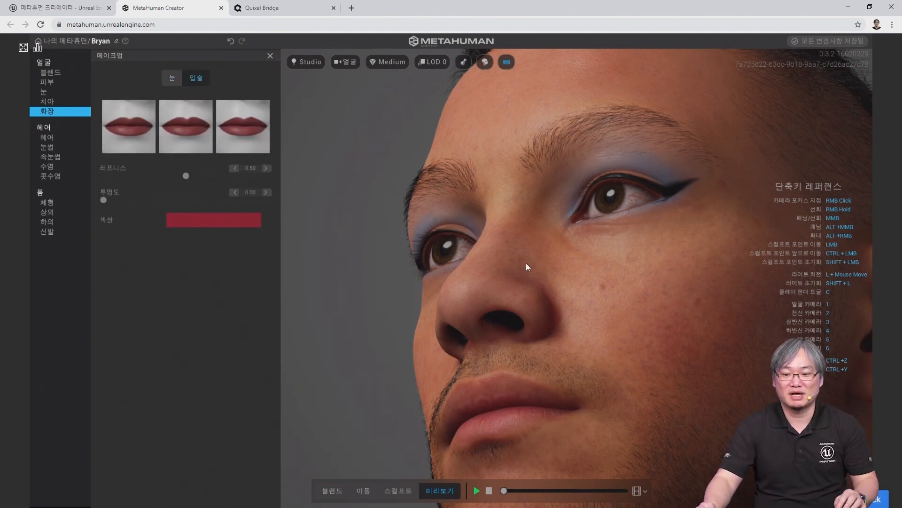
{"action": "right_click_drag", "start_coordinate": [602, 345], "coordinate": [605, 346]}
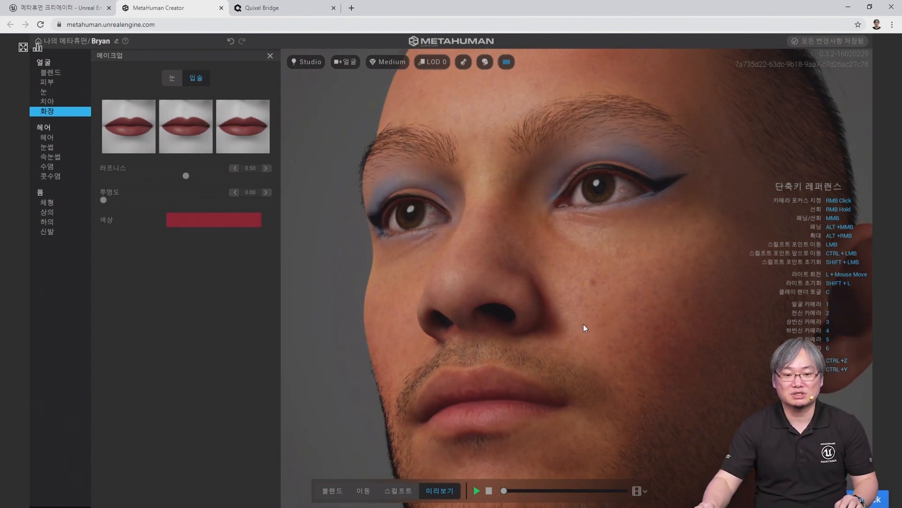
{"action": "left_click", "coordinate": [180, 135]}
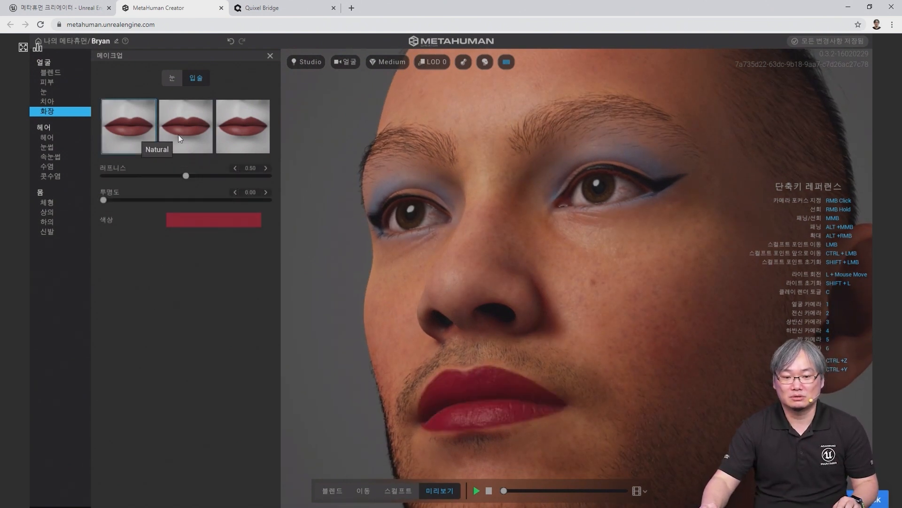
{"action": "left_click", "coordinate": [232, 134]}
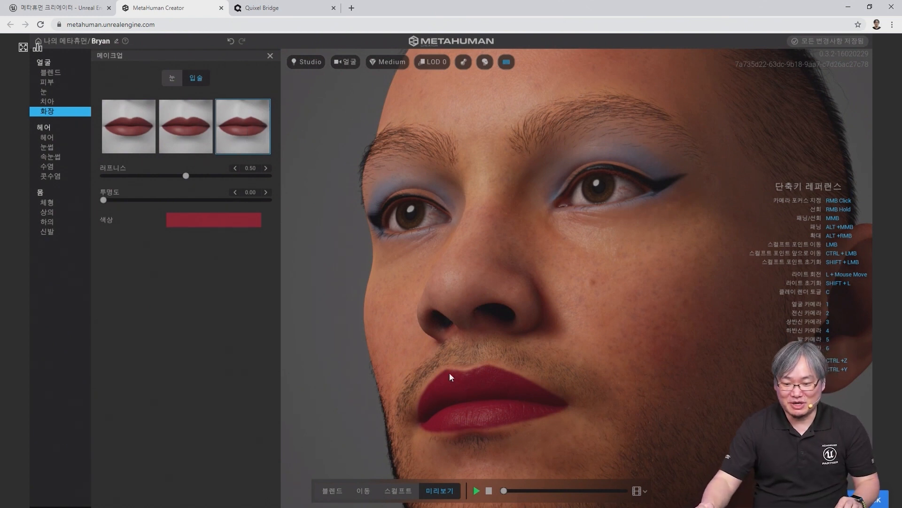
{"action": "right_click_drag", "start_coordinate": [449, 373], "coordinate": [472, 373]}
{"action": "left_click", "coordinate": [197, 140]}
{"action": "left_click", "coordinate": [136, 139]}
{"action": "left_click", "coordinate": [240, 135]}
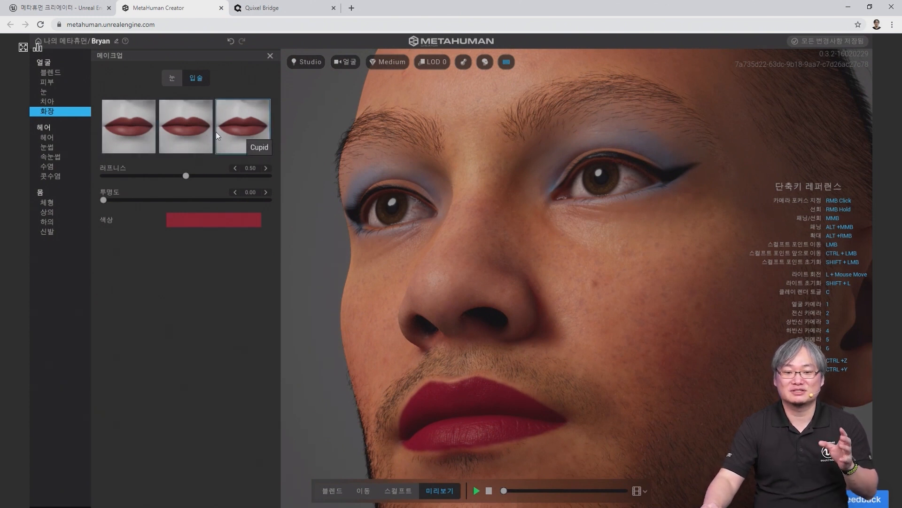
Step: Remove the Cupid lip makeup and the Cat Eye makeup so the face is bare
{"action": "left_click", "coordinate": [246, 135]}
{"action": "left_click", "coordinate": [173, 78]}
{"action": "left_click", "coordinate": [120, 187]}
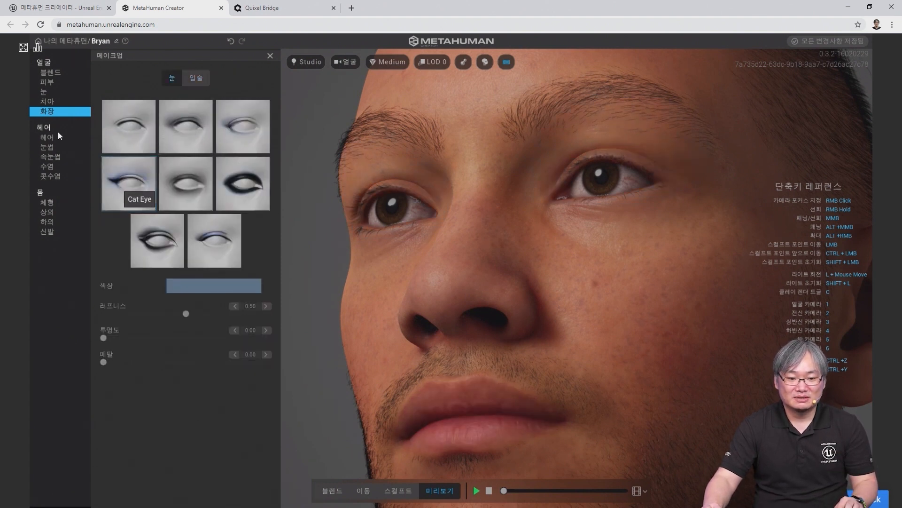
Step: Browse the hairstyles, read the notice on assets still in development, and try the Long Afro style
{"action": "left_click", "coordinate": [47, 137]}
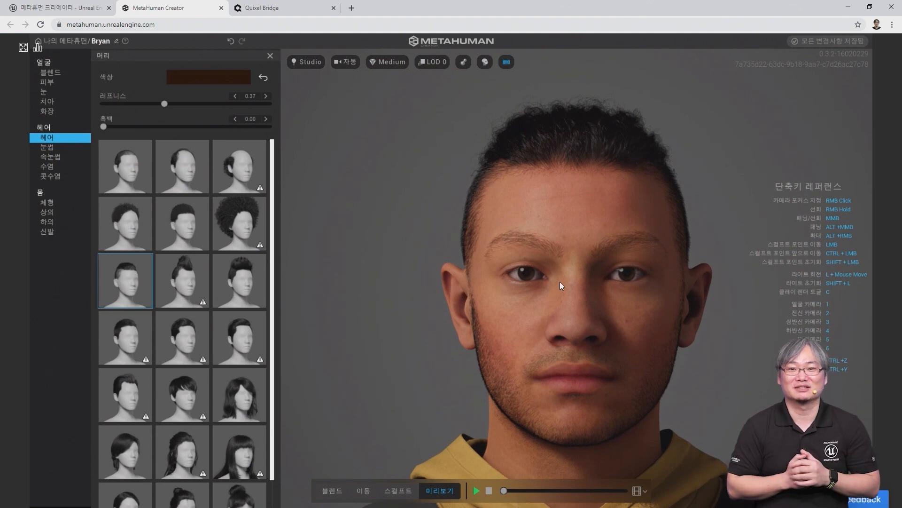
{"action": "right_click_drag", "start_coordinate": [627, 360], "coordinate": [560, 356]}
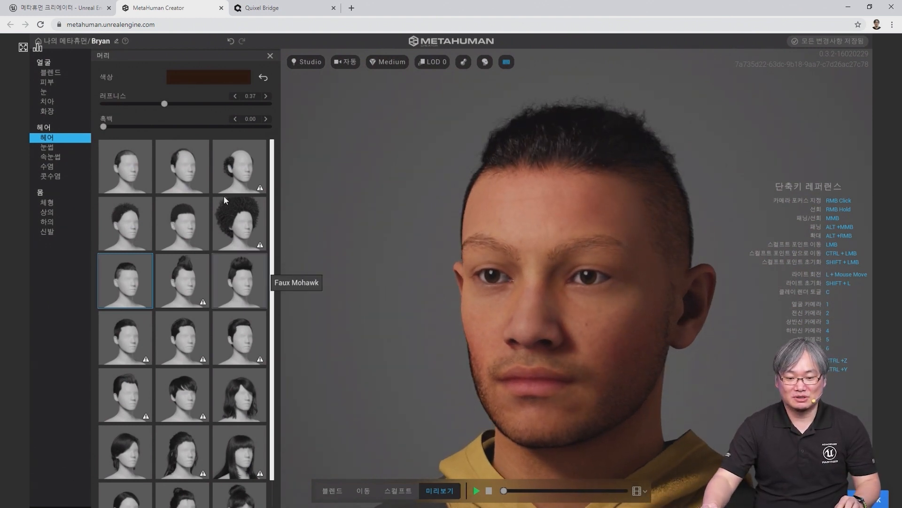
{"action": "scroll", "coordinate": [273, 307], "scroll_direction": "down", "scroll_amount": 2}
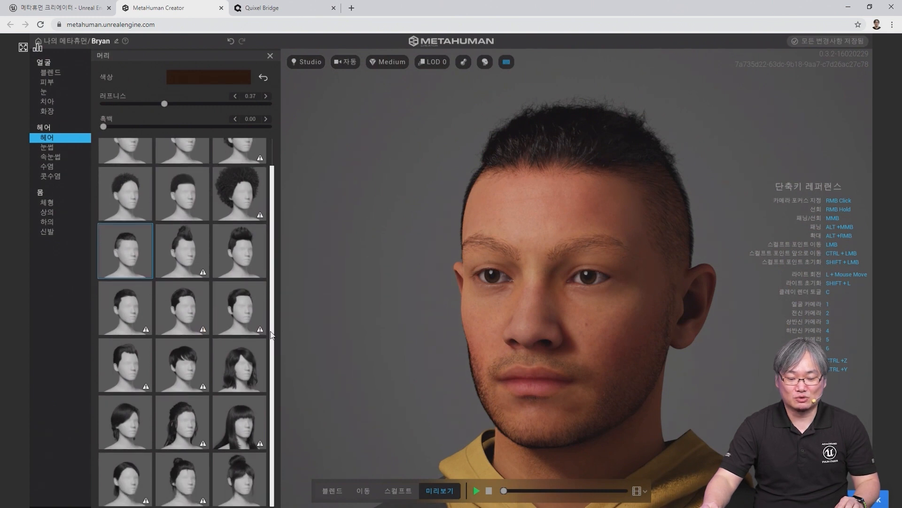
{"action": "scroll", "coordinate": [275, 272], "scroll_direction": "up", "scroll_amount": 2}
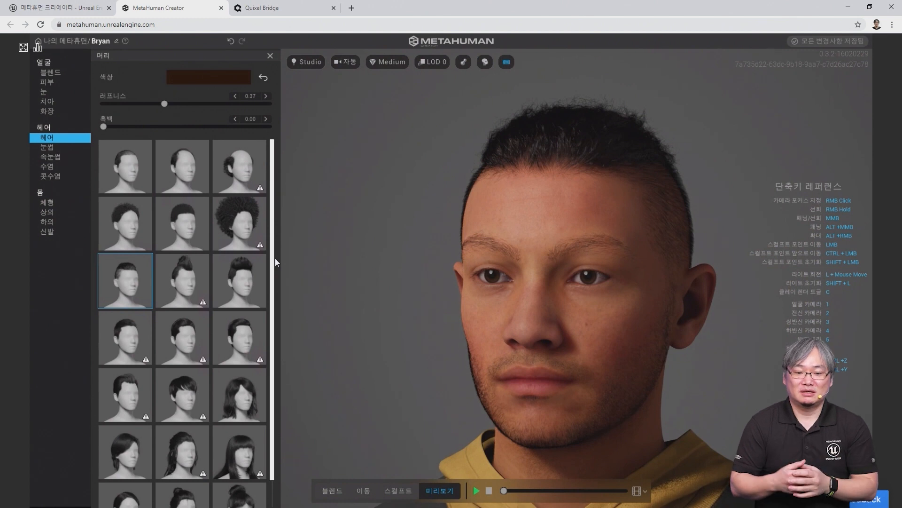
{"action": "mouse_move", "coordinate": [258, 248]}
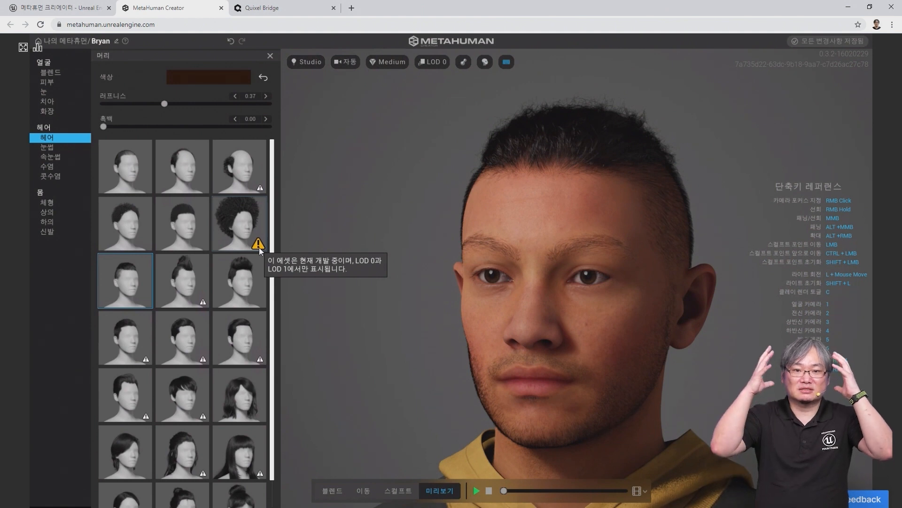
{"action": "left_click", "coordinate": [242, 226]}
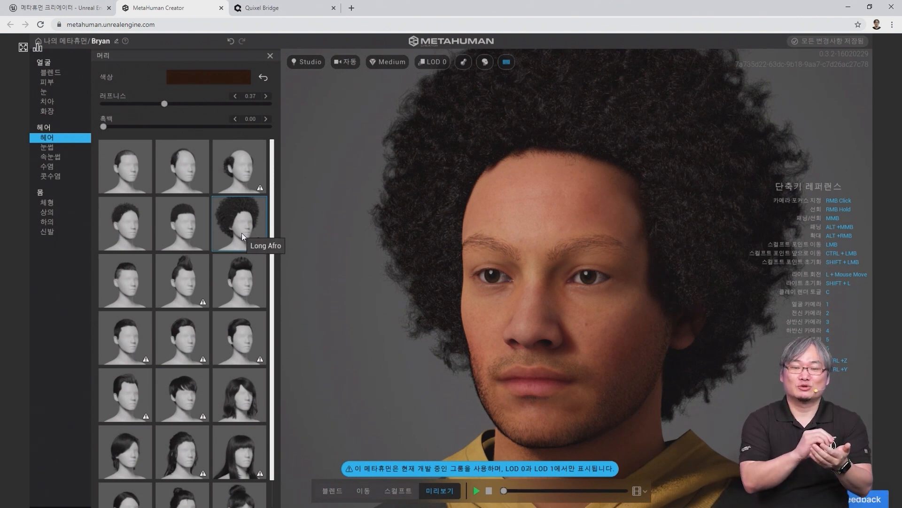
{"action": "mouse_move", "coordinate": [261, 192]}
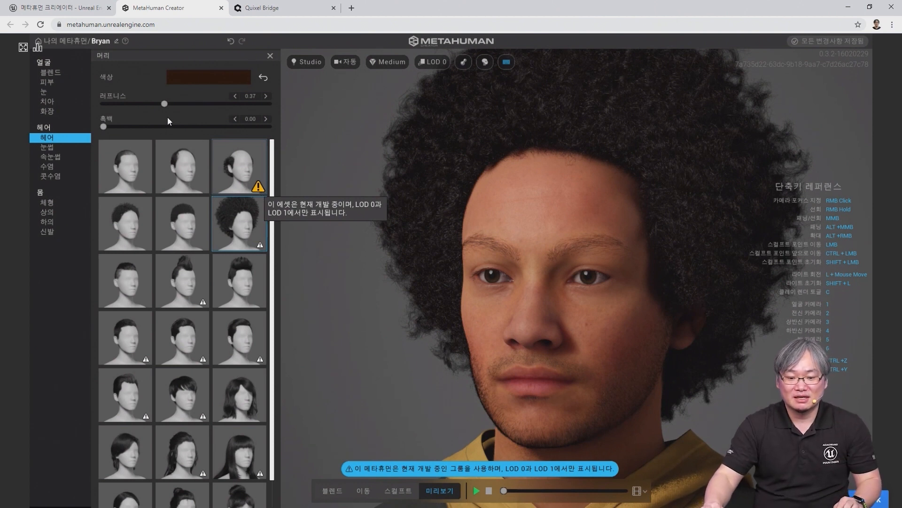
Step: Try the loose, neck-length side-parted hairstyle and the Short Low Ponytail on the head
{"action": "scroll", "coordinate": [238, 375], "scroll_direction": "down", "scroll_amount": 1}
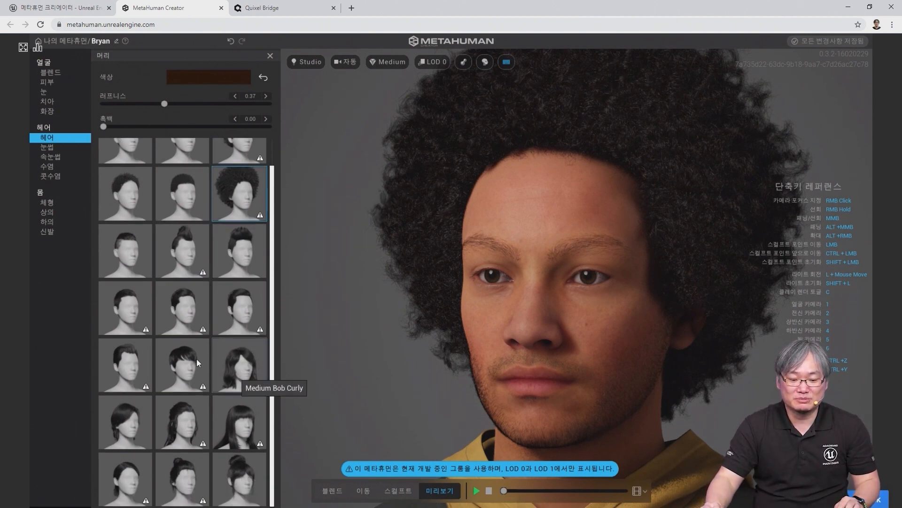
{"action": "left_click", "coordinate": [108, 432]}
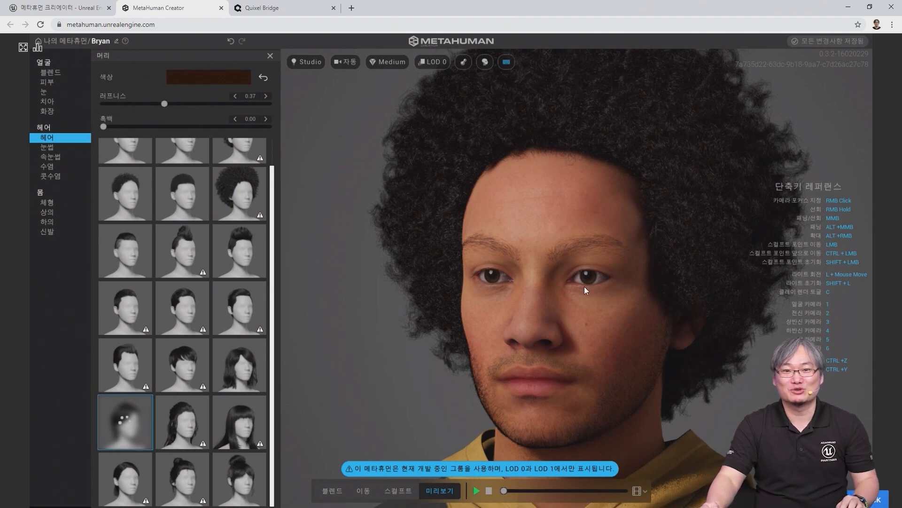
{"action": "right_click_drag", "start_coordinate": [553, 350], "coordinate": [536, 278]}
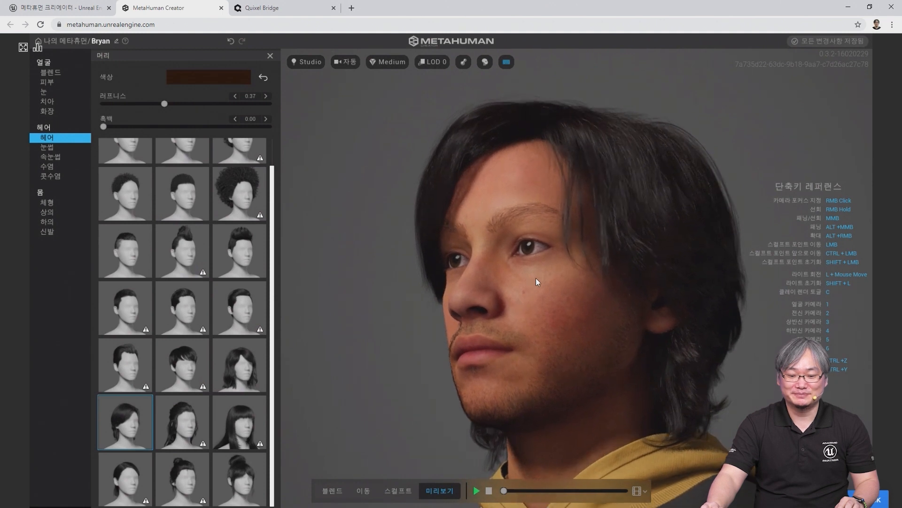
{"action": "scroll", "coordinate": [187, 290], "scroll_direction": "up", "scroll_amount": 1}
{"action": "scroll", "coordinate": [192, 301], "scroll_direction": "down", "scroll_amount": 1}
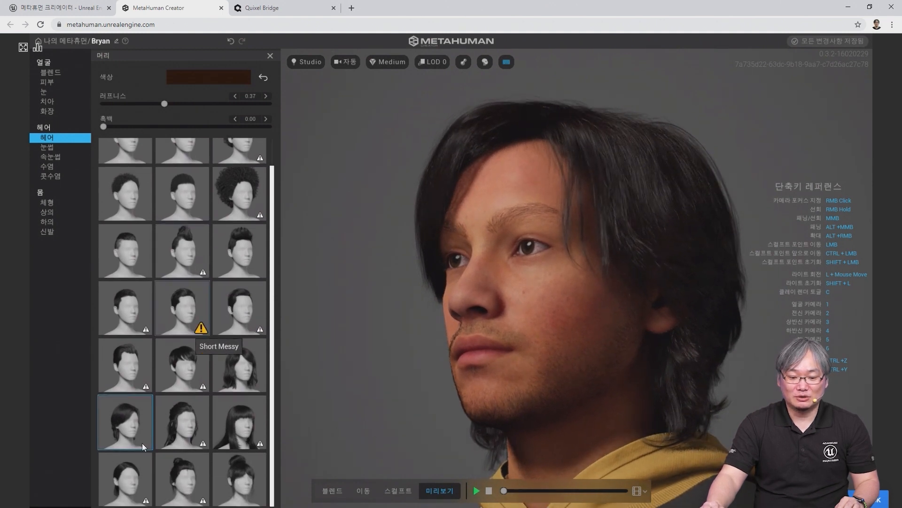
{"action": "left_click", "coordinate": [130, 476]}
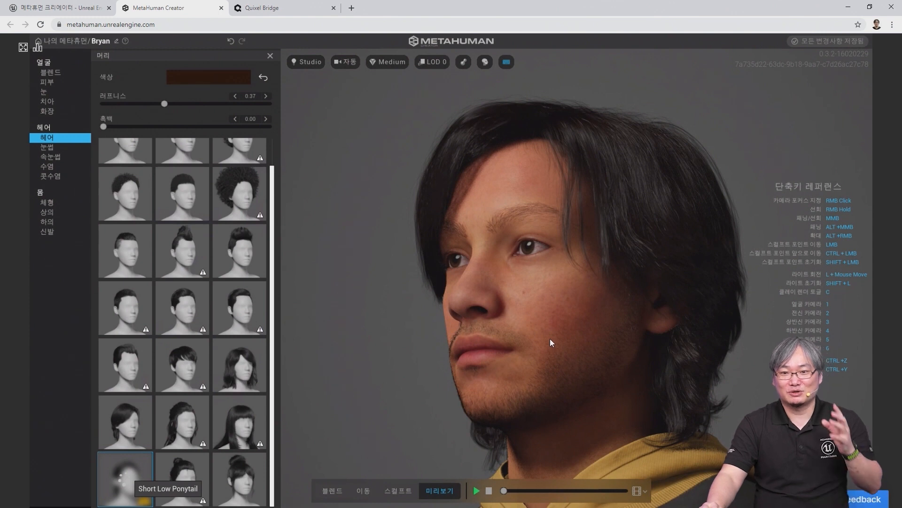
{"action": "right_click_drag", "start_coordinate": [550, 339], "coordinate": [582, 400]}
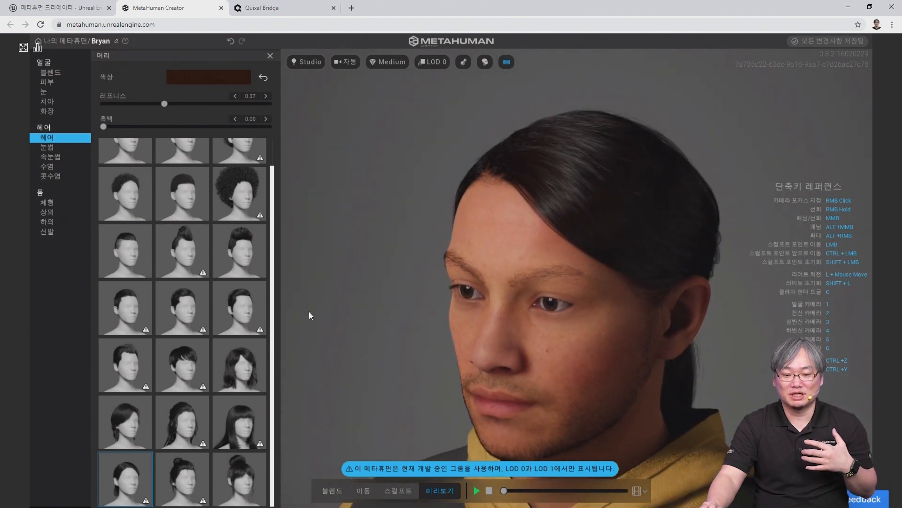
Step: Apply the Faux Mohawk hairstyle and view it from the side
{"action": "scroll", "coordinate": [197, 342], "scroll_direction": "up", "scroll_amount": 1}
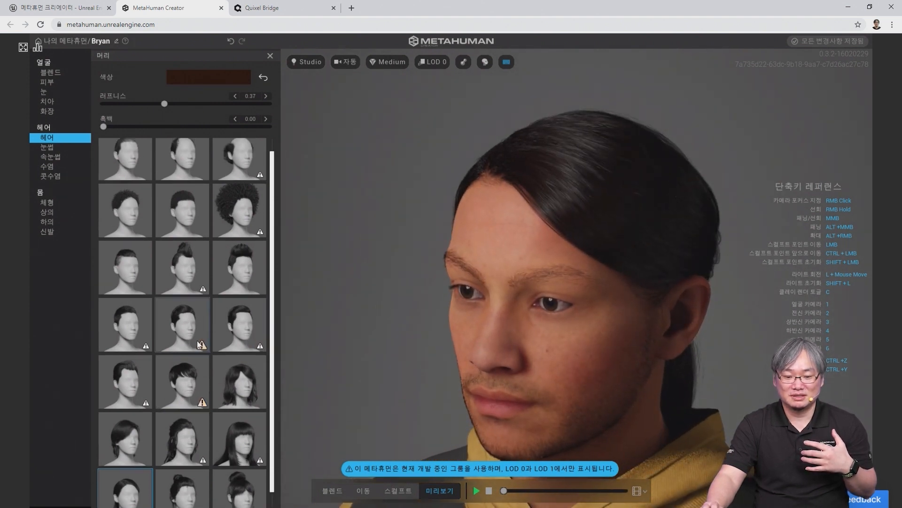
{"action": "left_click", "coordinate": [240, 280]}
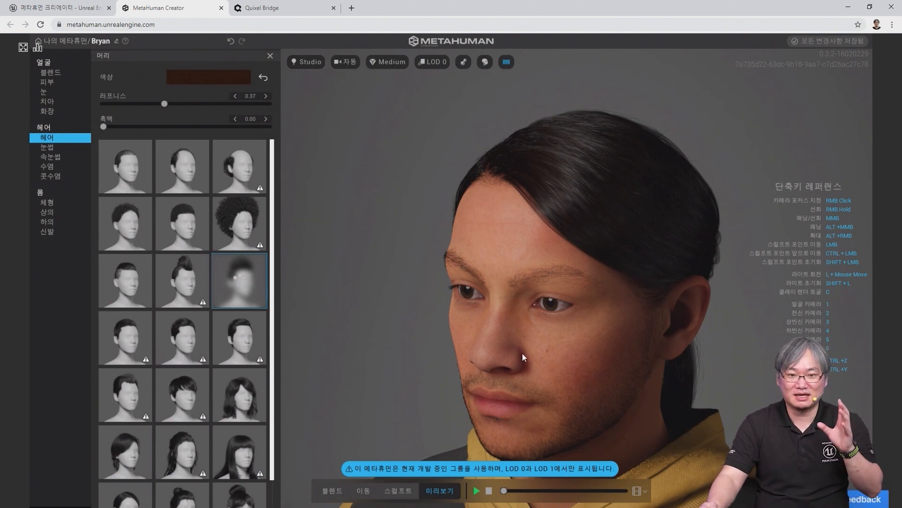
{"action": "right_click_drag", "start_coordinate": [579, 352], "coordinate": [504, 350]}
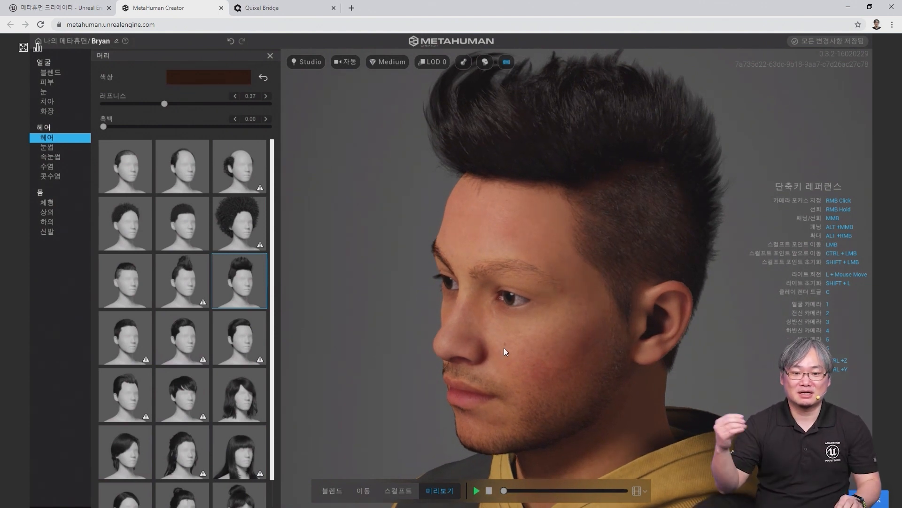
Step: Recolor the hair to a warmer brown with melanin 0.55 and redness 0.40
{"action": "left_click", "coordinate": [188, 75]}
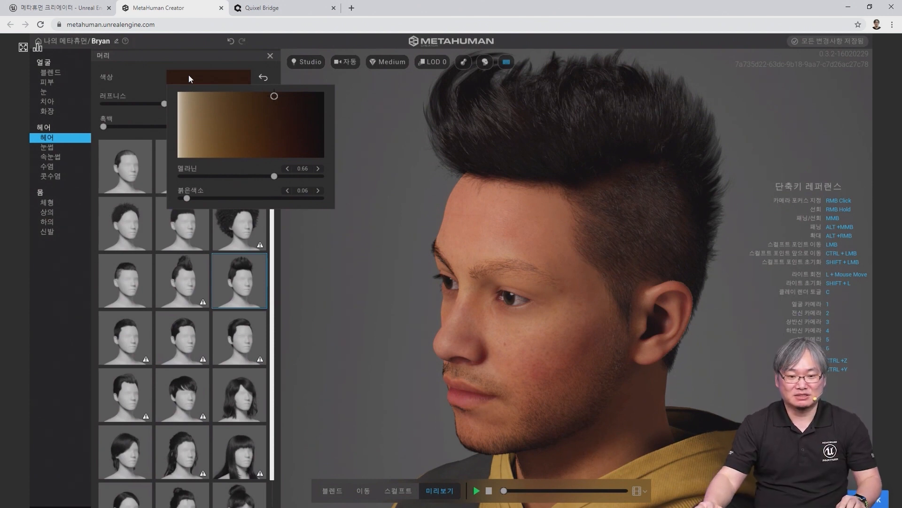
{"action": "left_click_drag", "start_coordinate": [275, 103], "coordinate": [276, 135]}
{"action": "mouse_move", "coordinate": [215, 137]}
{"action": "left_mouse_down"}
{"action": "mouse_move", "coordinate": [220, 115]}
{"action": "mouse_move", "coordinate": [235, 138]}
{"action": "mouse_move", "coordinate": [272, 122]}
{"action": "mouse_move", "coordinate": [210, 101]}
{"action": "mouse_move", "coordinate": [211, 126]}
{"action": "mouse_move", "coordinate": [284, 103]}
{"action": "mouse_move", "coordinate": [295, 120]}
{"action": "mouse_move", "coordinate": [314, 119]}
{"action": "mouse_move", "coordinate": [261, 119]}
{"action": "left_mouse_up"}
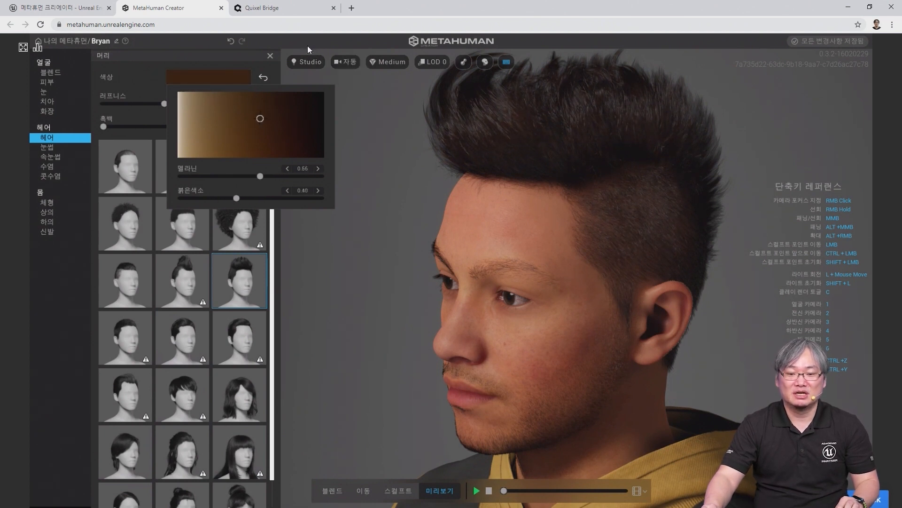
{"action": "left_click", "coordinate": [307, 45]}
Step: Preview the hair in the Indoor and Outdoor lighting environments, and return to Studio
{"action": "left_click", "coordinate": [308, 62]}
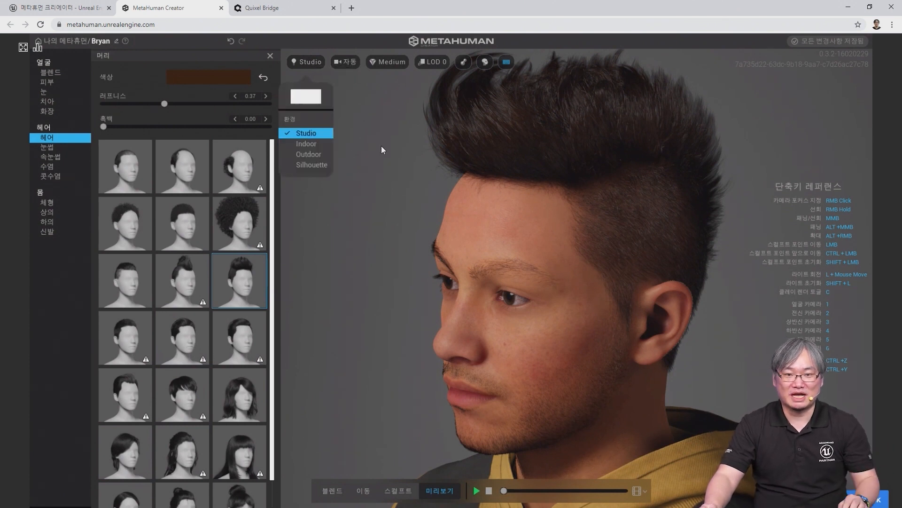
{"action": "left_click", "coordinate": [311, 144]}
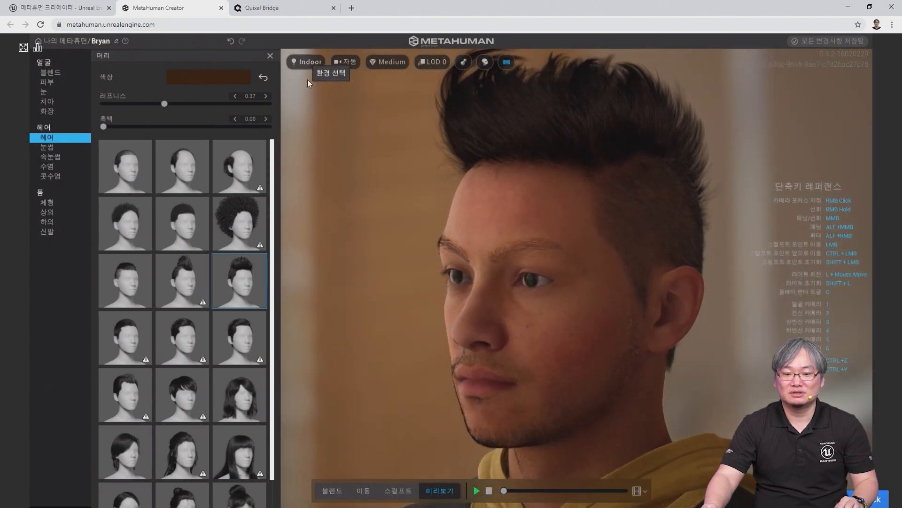
{"action": "left_click", "coordinate": [307, 62]}
{"action": "left_click", "coordinate": [306, 156]}
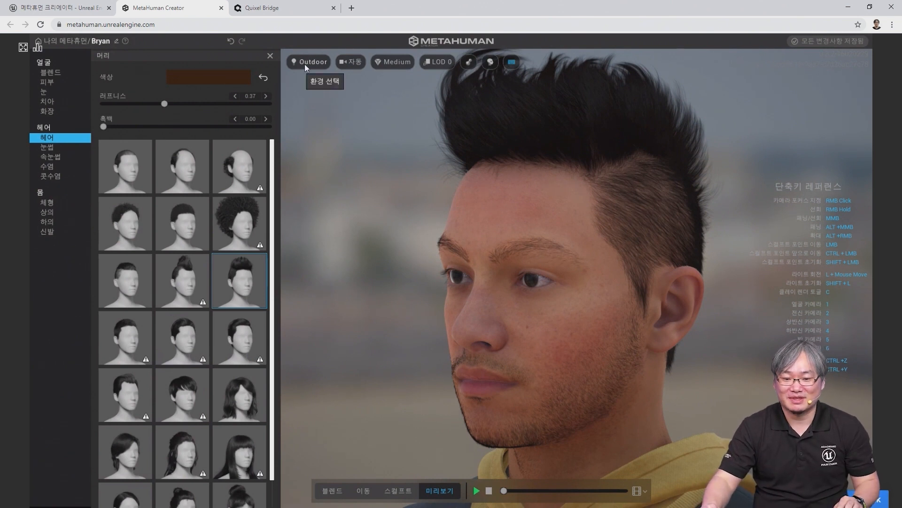
{"action": "left_click", "coordinate": [304, 63]}
{"action": "left_click", "coordinate": [309, 135]}
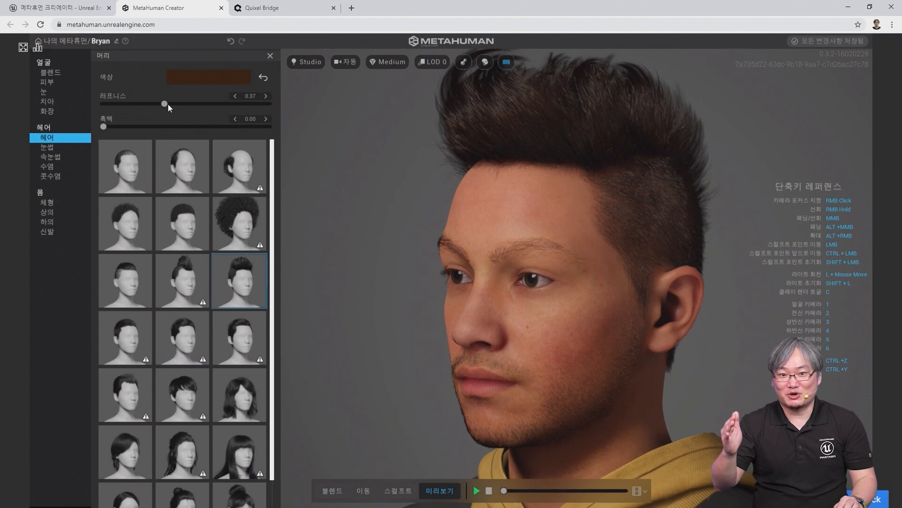
Step: Try greying the hair with a salt-and-pepper value of 0.16 and higher, and return it to 0.00
{"action": "left_click", "coordinate": [115, 127]}
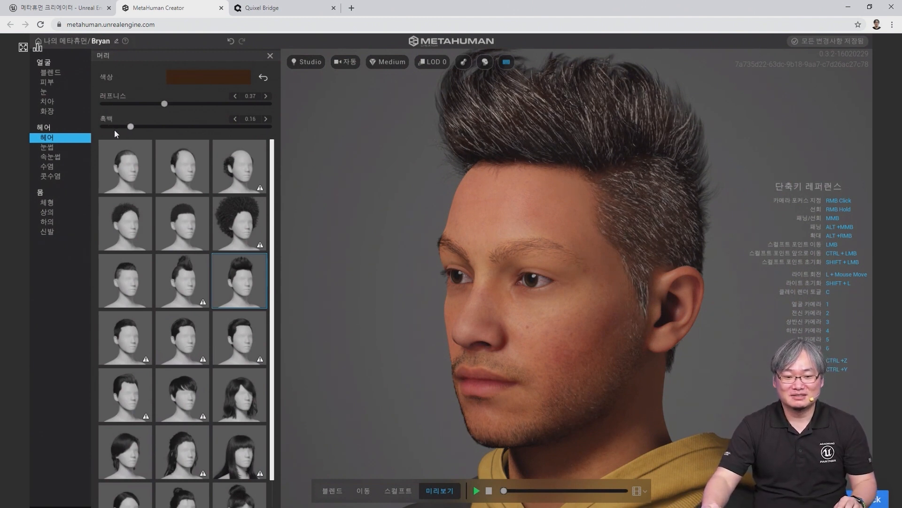
{"action": "left_click_drag", "start_coordinate": [132, 131], "coordinate": [279, 130]}
{"action": "left_click", "coordinate": [222, 127]}
{"action": "left_click_drag", "start_coordinate": [193, 140], "coordinate": [81, 139]}
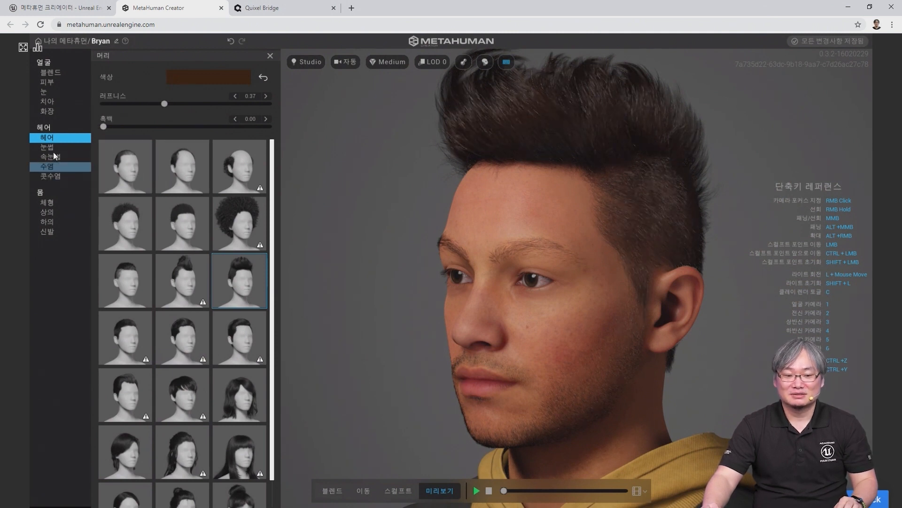
Step: Show the face from the front and choose the Medium Messy Eyebrows style
{"action": "right_click_drag", "start_coordinate": [554, 373], "coordinate": [603, 368]}
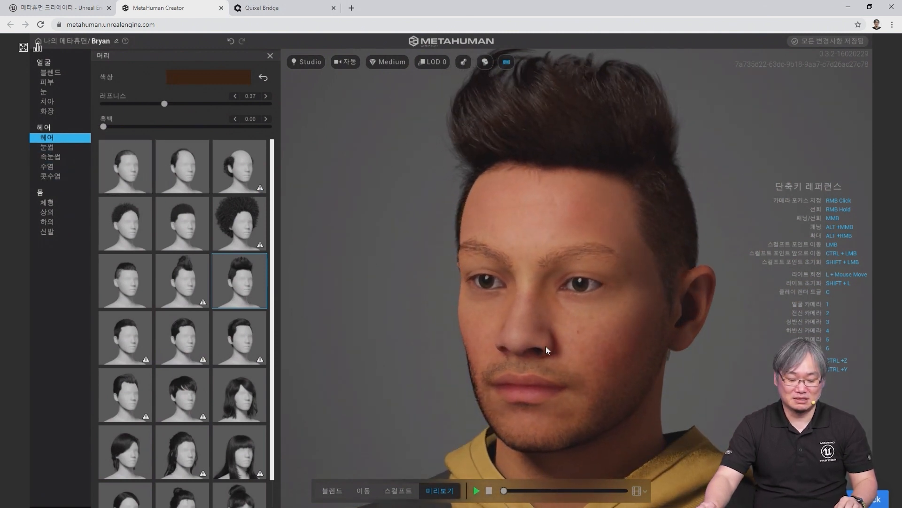
{"action": "key", "text": "1"}
{"action": "left_click", "coordinate": [50, 148]}
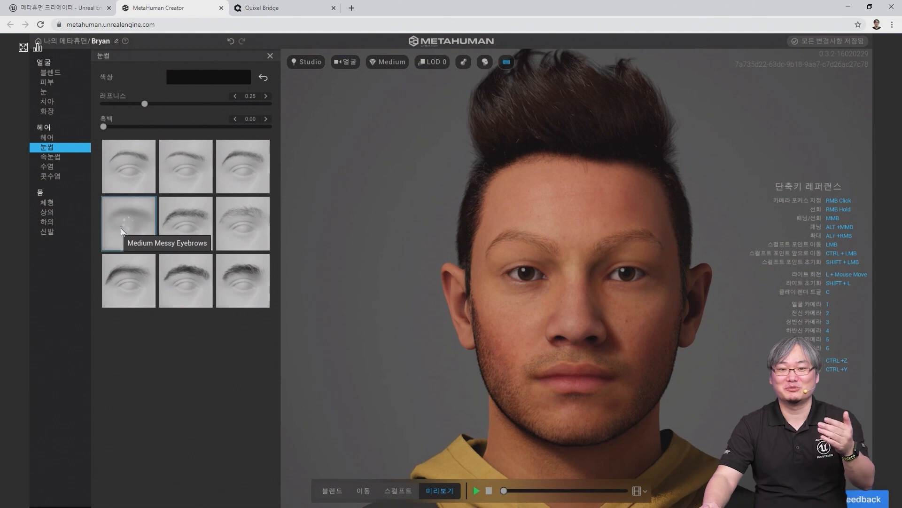
Step: Apply the Short Thin eyelash style and view the whole head
{"action": "left_click", "coordinate": [58, 156]}
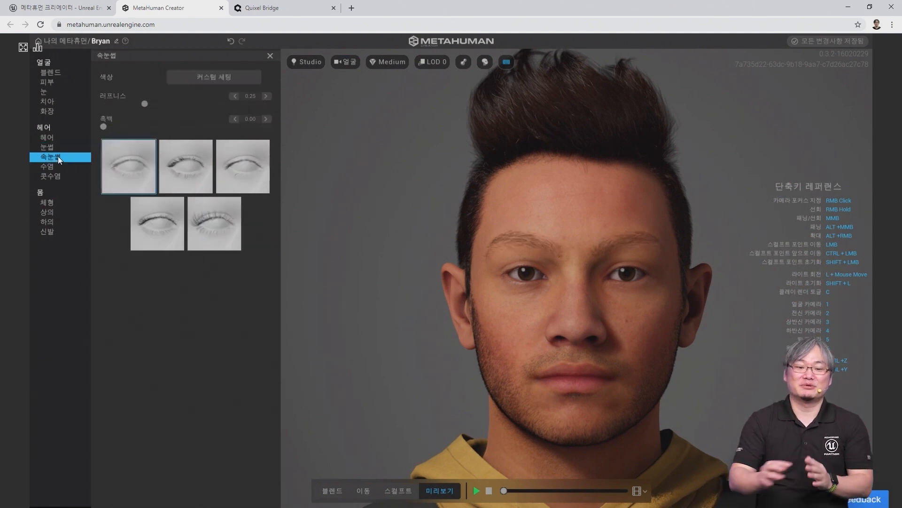
{"action": "left_click", "coordinate": [188, 164]}
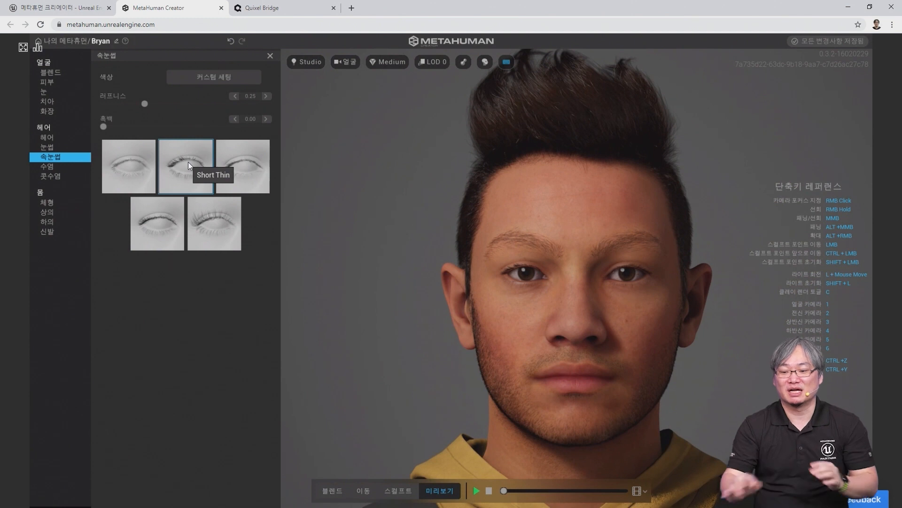
{"action": "scroll", "coordinate": [584, 302], "scroll_direction": "down", "scroll_amount": 3}
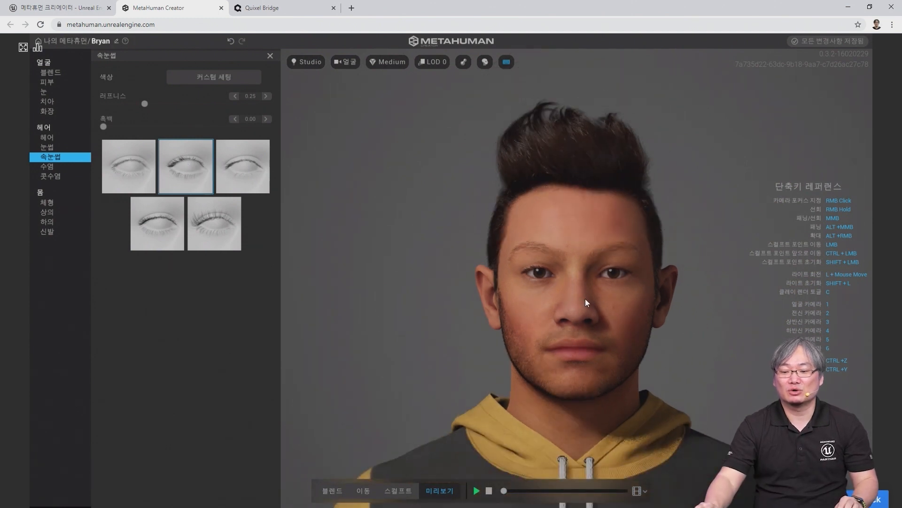
Step: Apply the Short Sparse eyelash style to the character
{"action": "scroll", "coordinate": [584, 292], "scroll_direction": "up", "scroll_amount": 2}
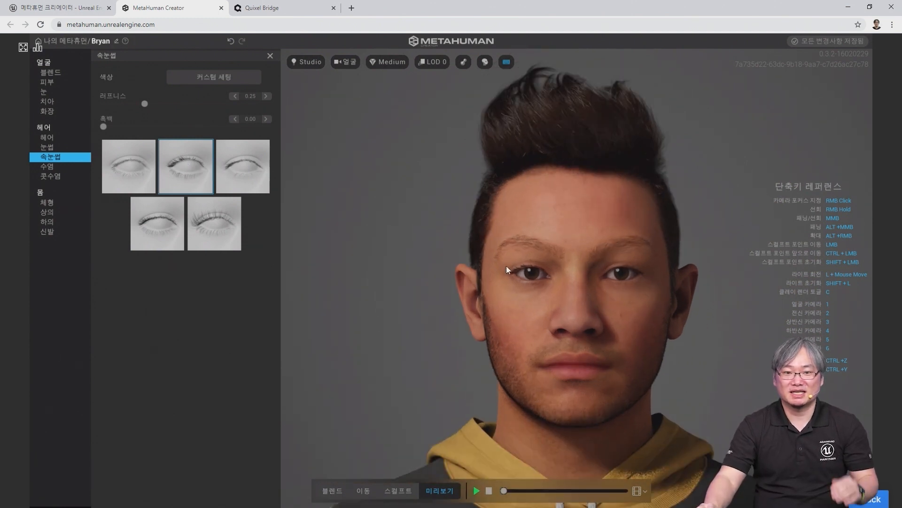
{"action": "left_click", "coordinate": [131, 178]}
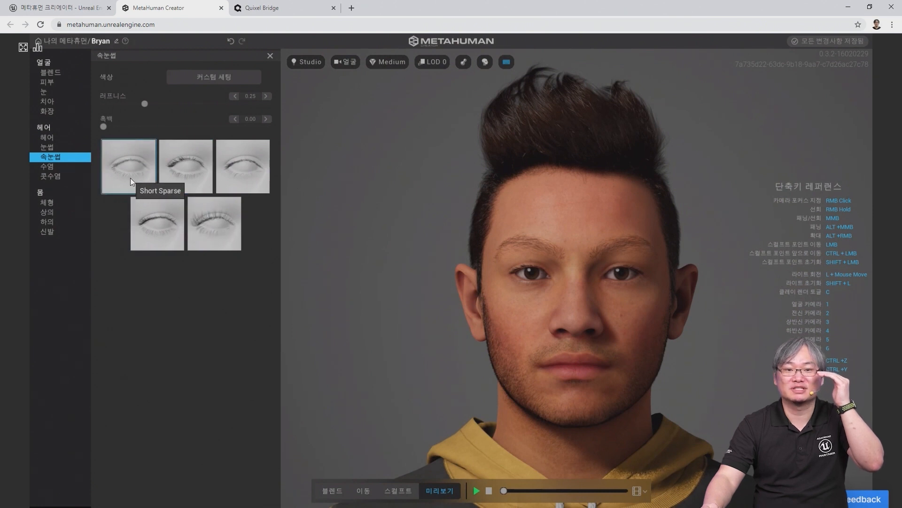
Step: Turn the head to the side and look through the beard and mustache styles, keeping Stubble Beard selected
{"action": "left_click", "coordinate": [52, 169]}
{"action": "right_click_drag", "start_coordinate": [579, 338], "coordinate": [507, 326]}
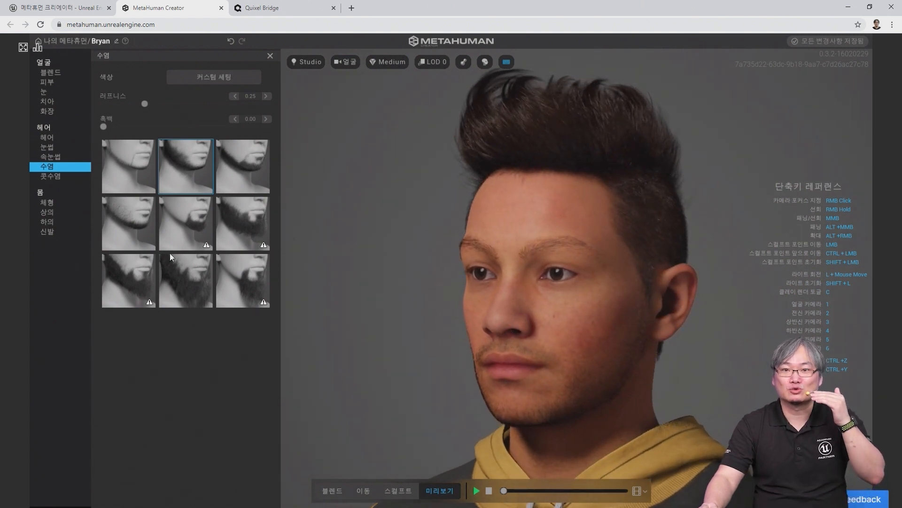
{"action": "left_click", "coordinate": [55, 176]}
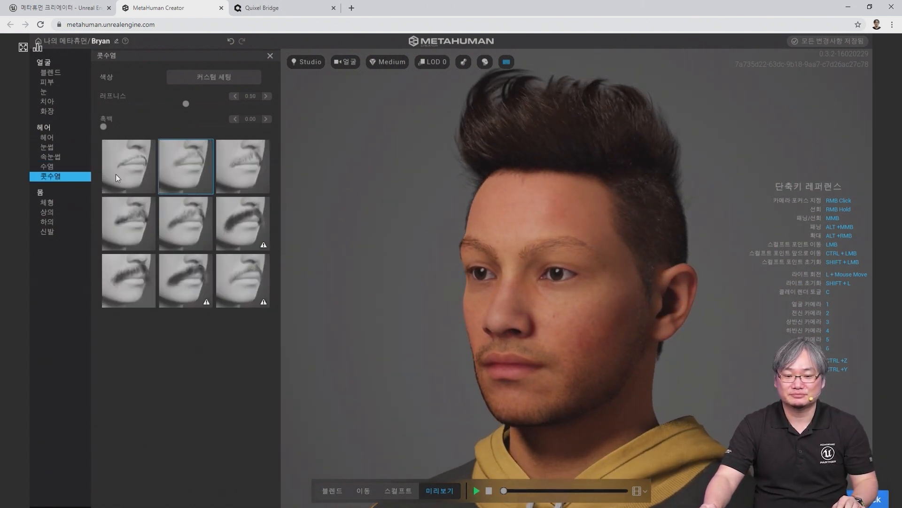
{"action": "left_click", "coordinate": [61, 169]}
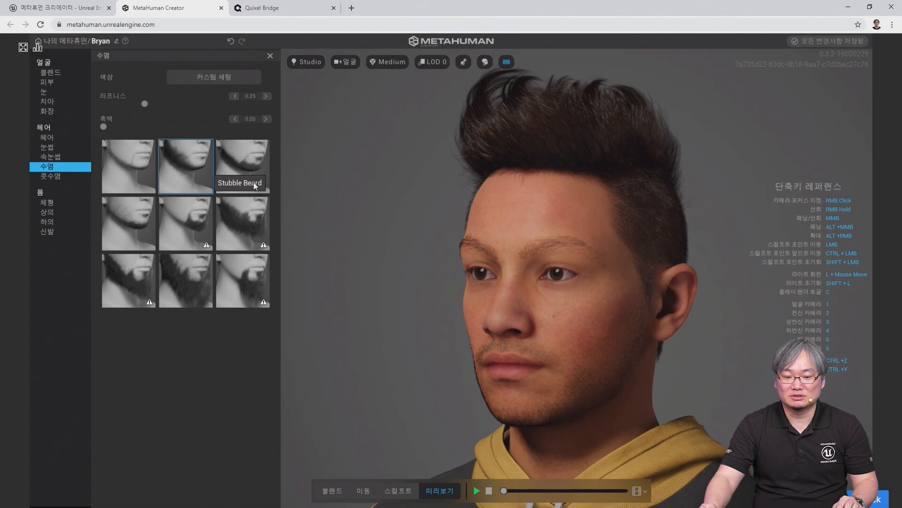
{"action": "right_click_drag", "start_coordinate": [579, 344], "coordinate": [529, 341]}
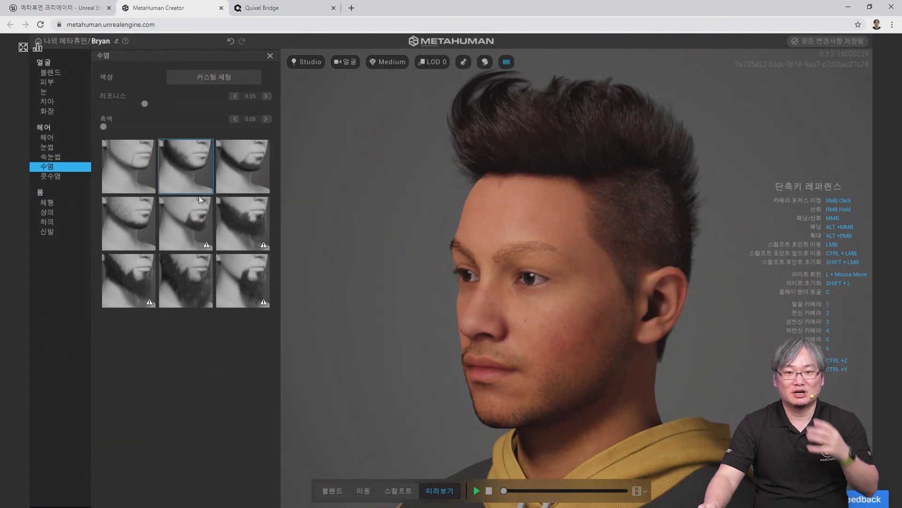
{"action": "left_click", "coordinate": [182, 166]}
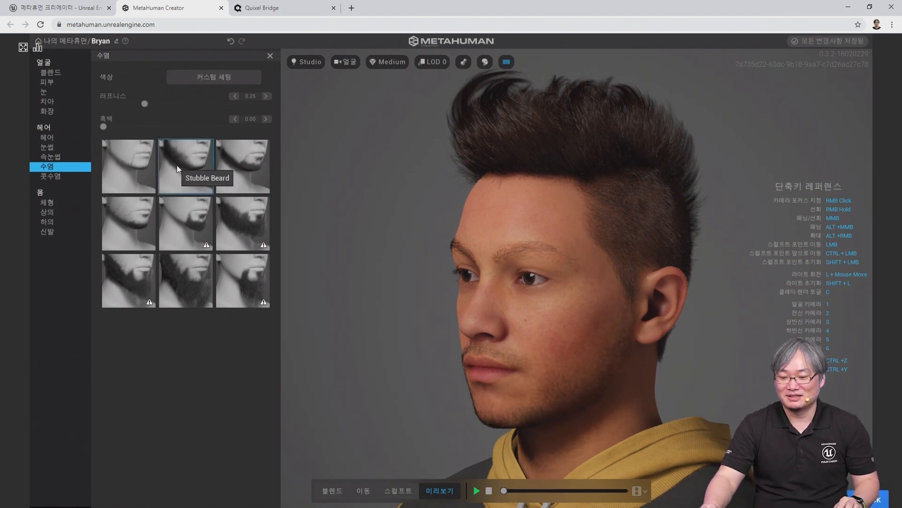
{"action": "left_click", "coordinate": [176, 168]}
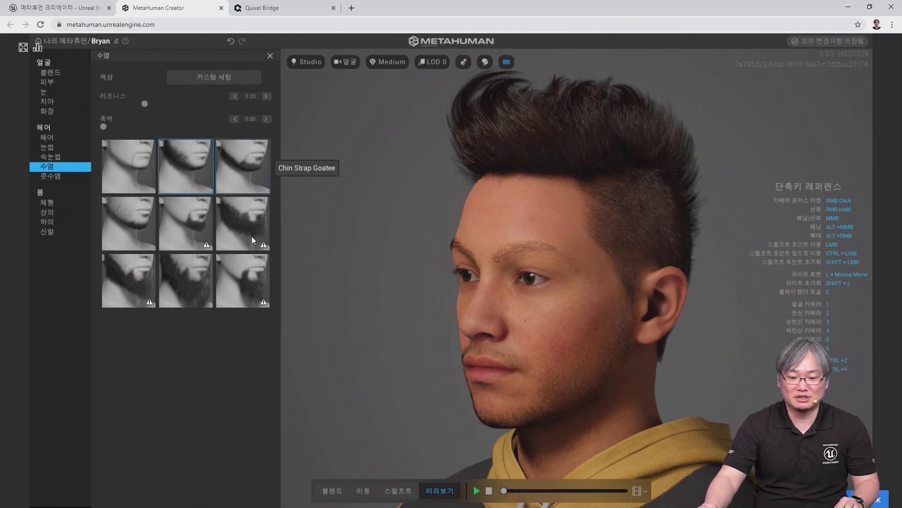
Step: Try a long full beard in brown with melanin 0.48 and redness 0.20, and return to the Stubble Beard with the preset colour
{"action": "left_click", "coordinate": [142, 279]}
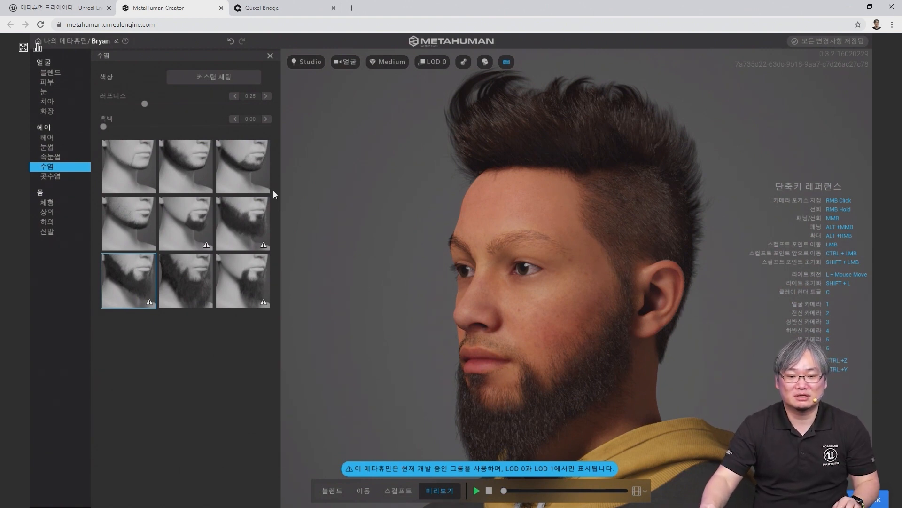
{"action": "left_click", "coordinate": [211, 81]}
{"action": "mouse_move", "coordinate": [237, 105]}
{"action": "left_mouse_down"}
{"action": "mouse_move", "coordinate": [277, 121]}
{"action": "mouse_move", "coordinate": [305, 156]}
{"action": "mouse_move", "coordinate": [225, 147]}
{"action": "mouse_move", "coordinate": [209, 111]}
{"action": "mouse_move", "coordinate": [191, 108]}
{"action": "mouse_move", "coordinate": [248, 105]}
{"action": "left_mouse_up"}
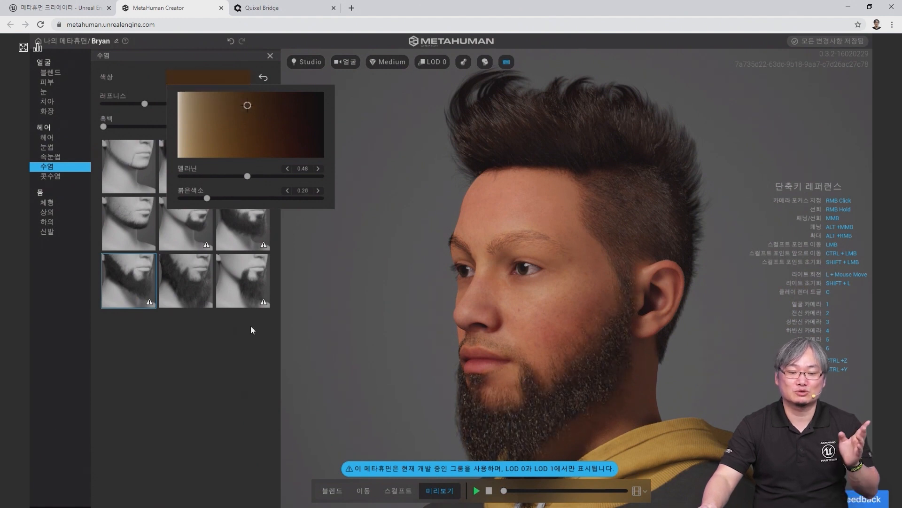
{"action": "left_click", "coordinate": [217, 397]}
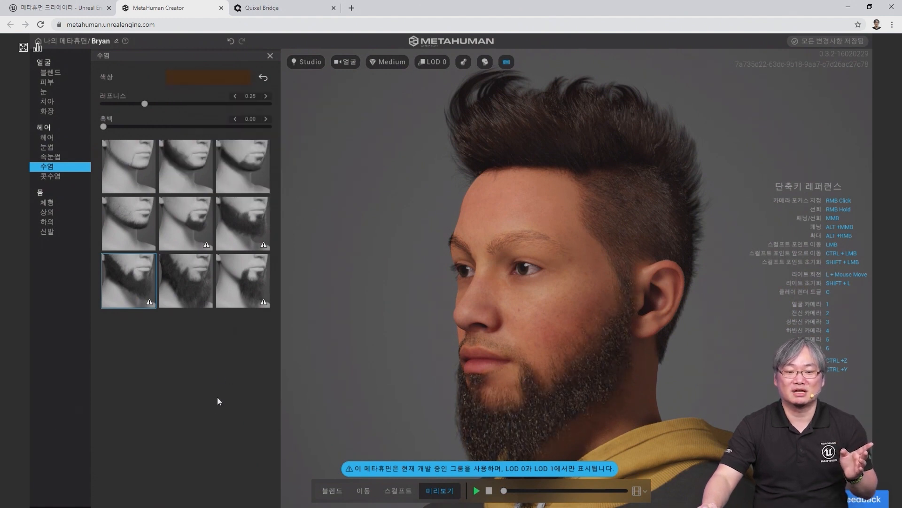
{"action": "left_click", "coordinate": [262, 79]}
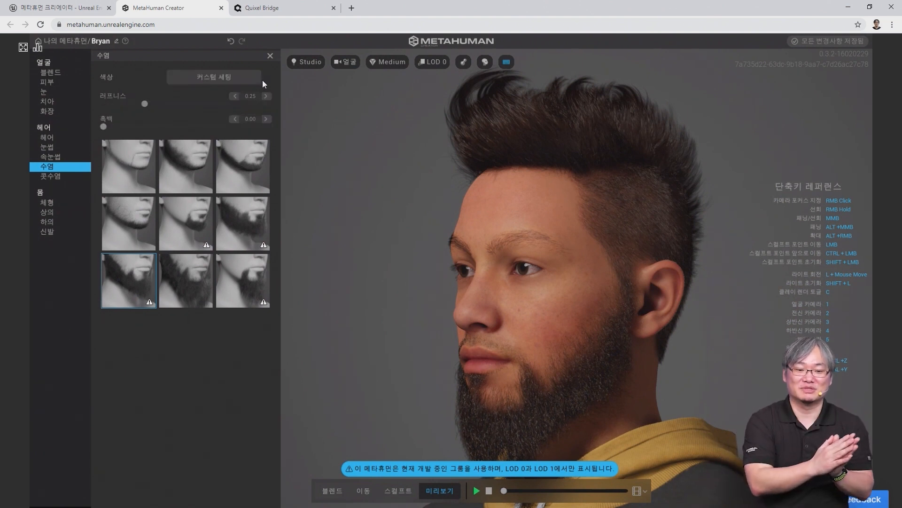
{"action": "right_click_drag", "start_coordinate": [650, 379], "coordinate": [724, 373]}
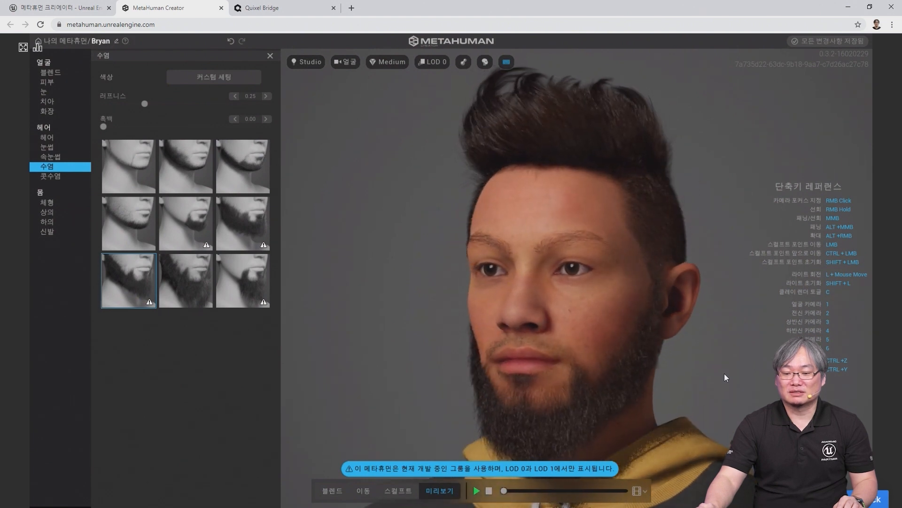
{"action": "left_click", "coordinate": [187, 164]}
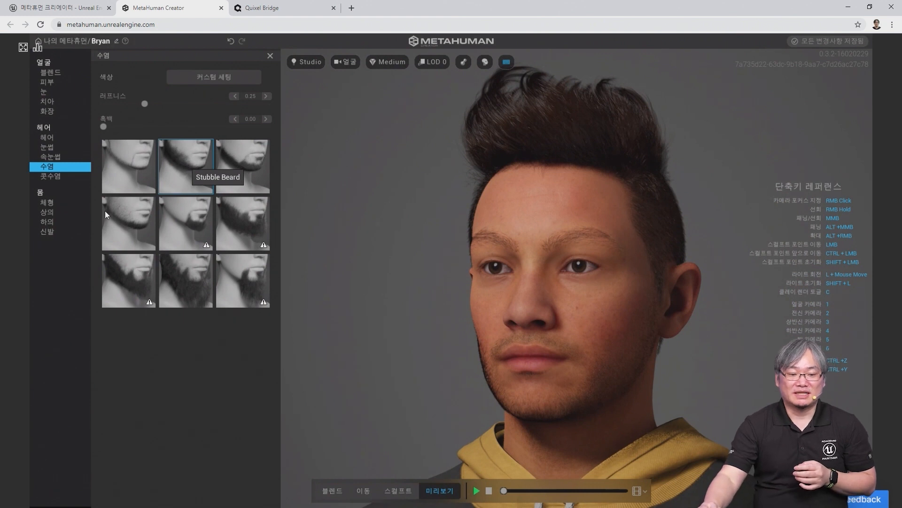
Step: View the body types, and dress the character in the Button Down Shirt and the straight-leg jeans
{"action": "left_click", "coordinate": [51, 202]}
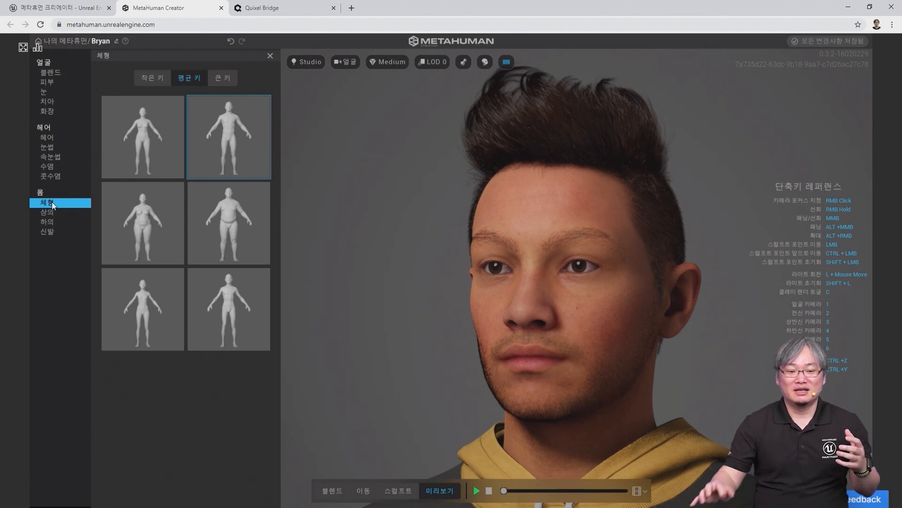
{"action": "left_click", "coordinate": [47, 212]}
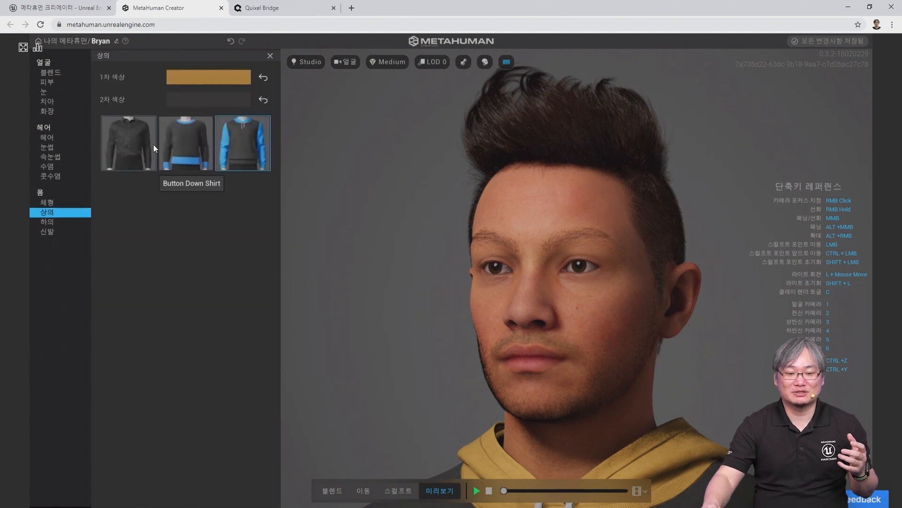
{"action": "left_click", "coordinate": [133, 157]}
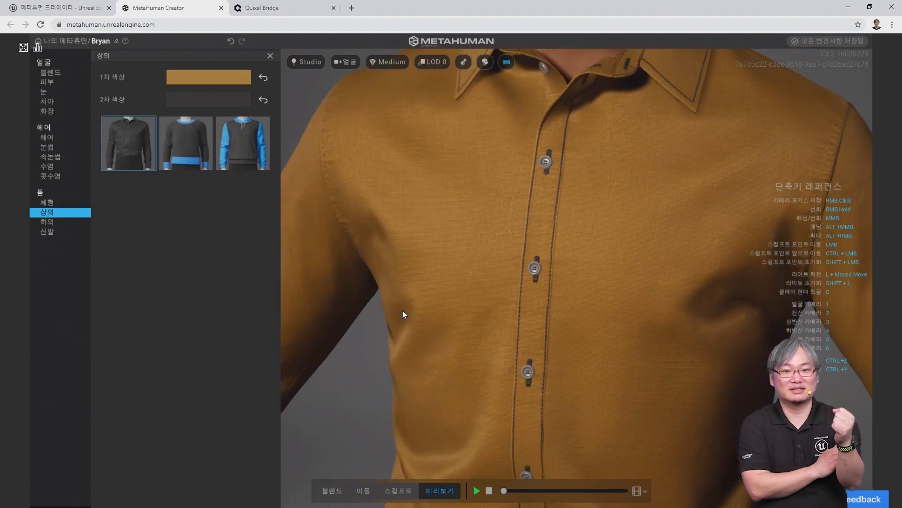
{"action": "scroll", "coordinate": [438, 324], "scroll_direction": "down", "scroll_amount": 2}
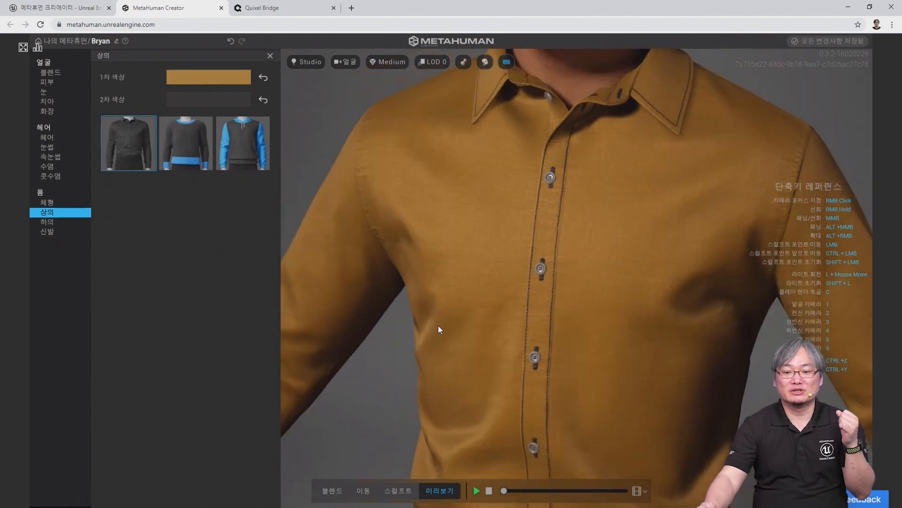
{"action": "scroll", "coordinate": [438, 325], "scroll_direction": "down", "scroll_amount": 2}
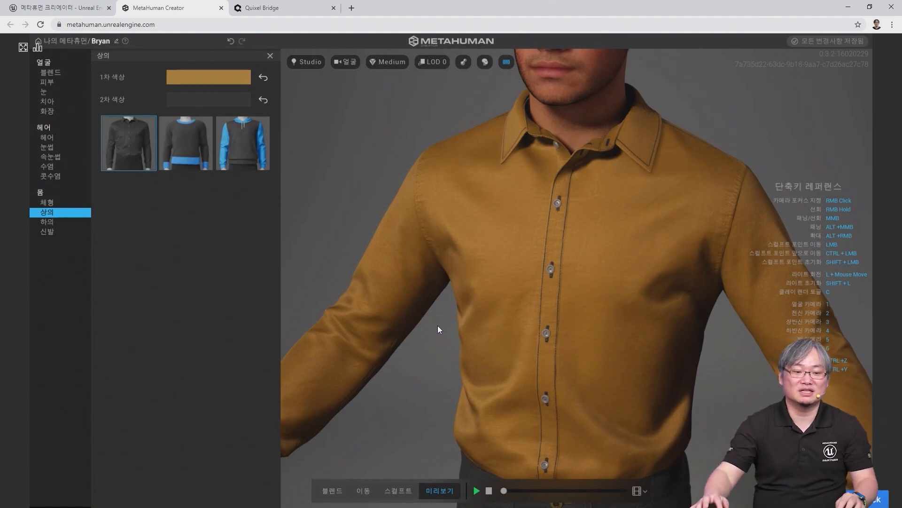
{"action": "left_click", "coordinate": [45, 221]}
{"action": "left_click", "coordinate": [183, 149]}
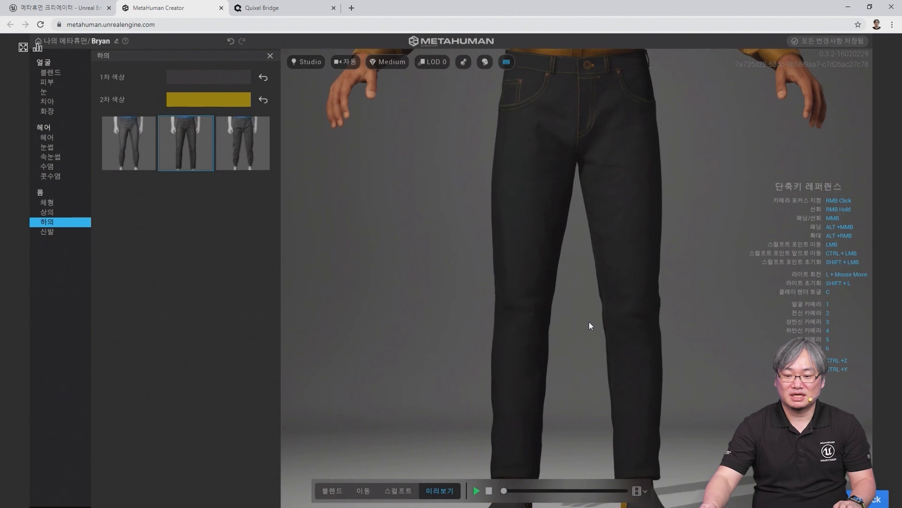
Step: Frame the face and preview it with the Idle and Face ROM animations, and return to Idle
{"action": "key", "text": "1"}
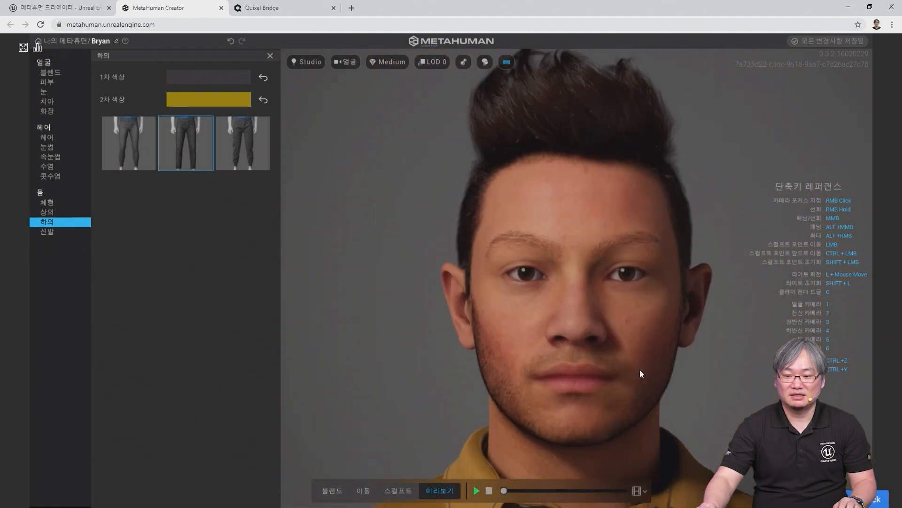
{"action": "right_click_drag", "start_coordinate": [659, 457], "coordinate": [591, 458]}
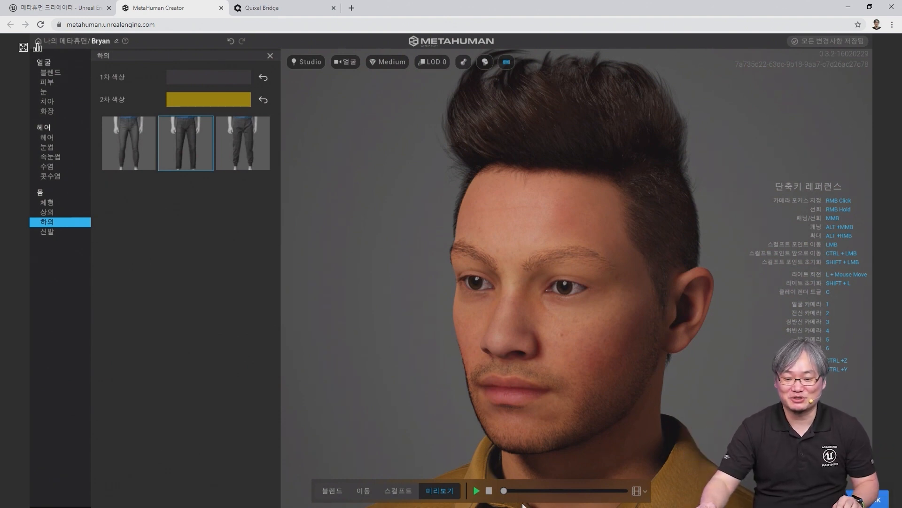
{"action": "left_click", "coordinate": [476, 491]}
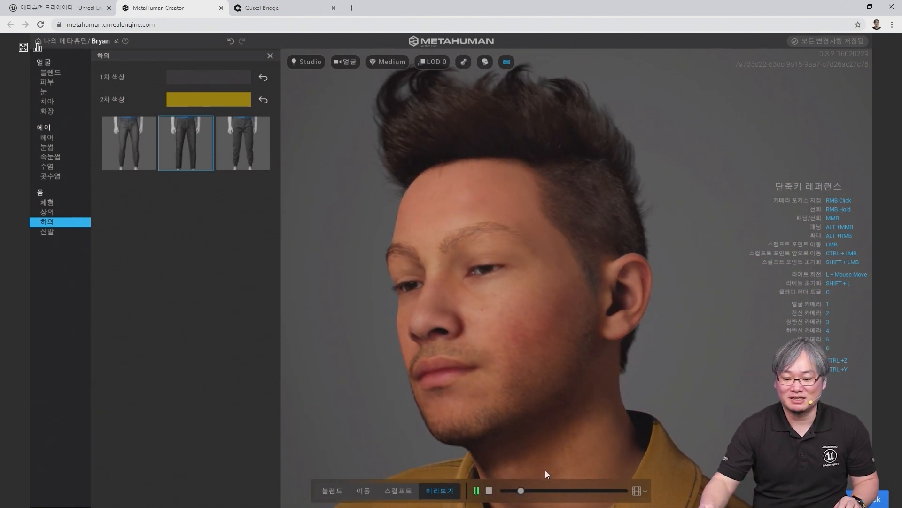
{"action": "left_click", "coordinate": [639, 491]}
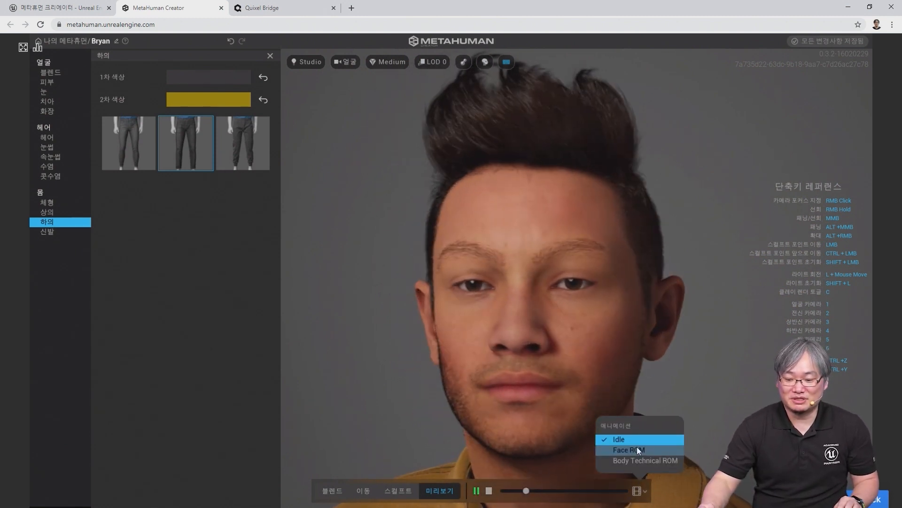
{"action": "left_click", "coordinate": [639, 449]}
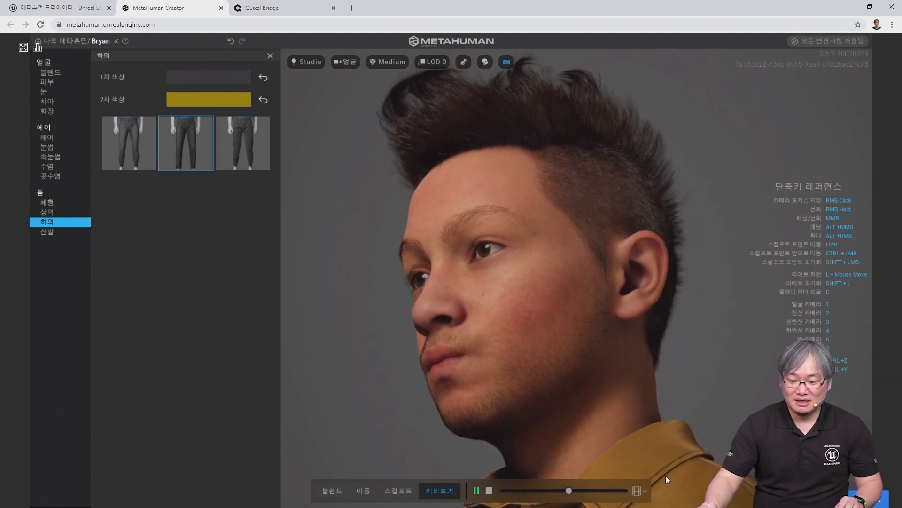
{"action": "left_click", "coordinate": [639, 490]}
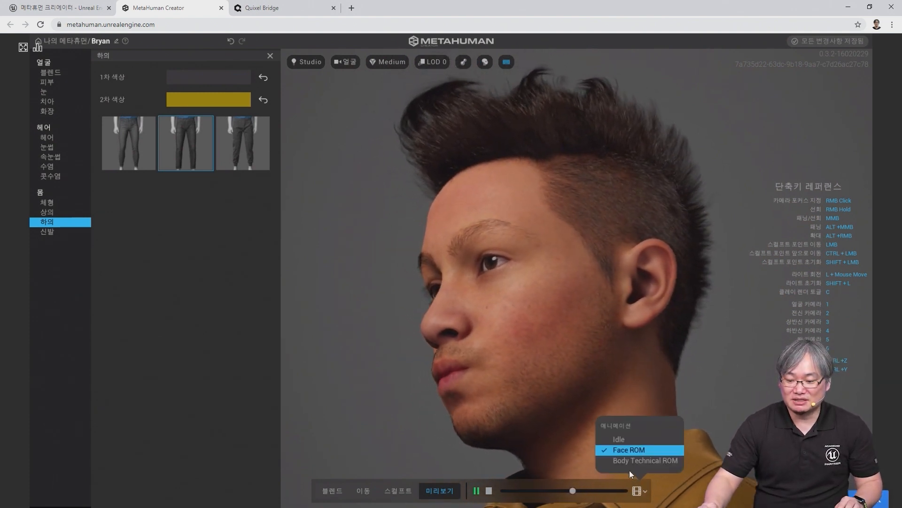
{"action": "left_click", "coordinate": [618, 437]}
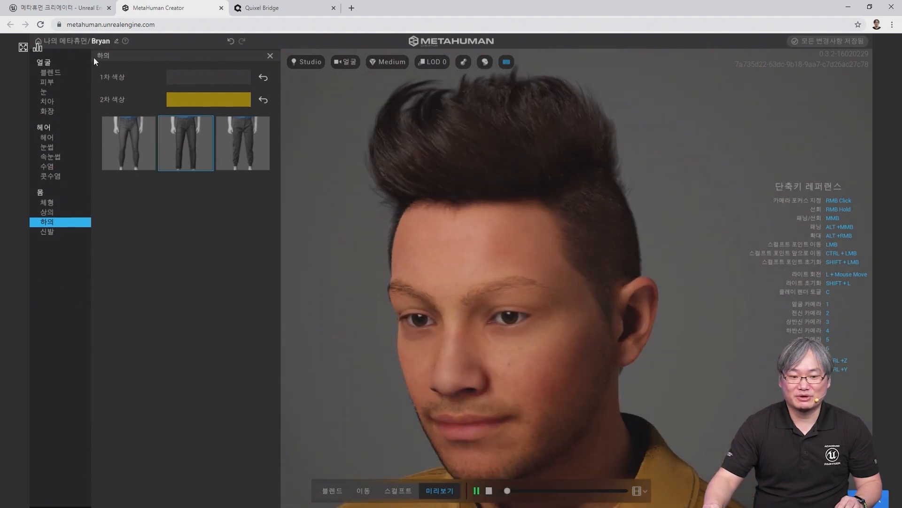
Step: Open the face blend settings and rename the MetaHuman as BBB
{"action": "left_click", "coordinate": [48, 73]}
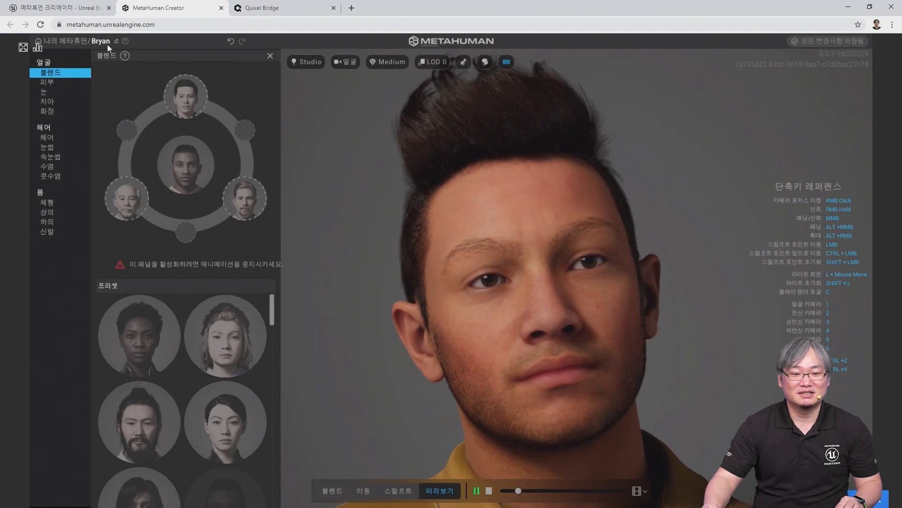
{"action": "double_click", "coordinate": [96, 42]}
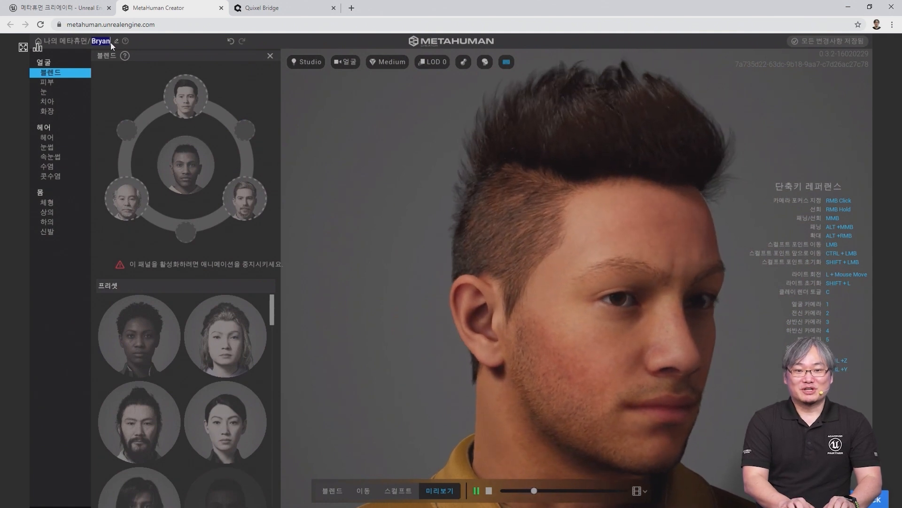
{"action": "type", "text": "BBB"}
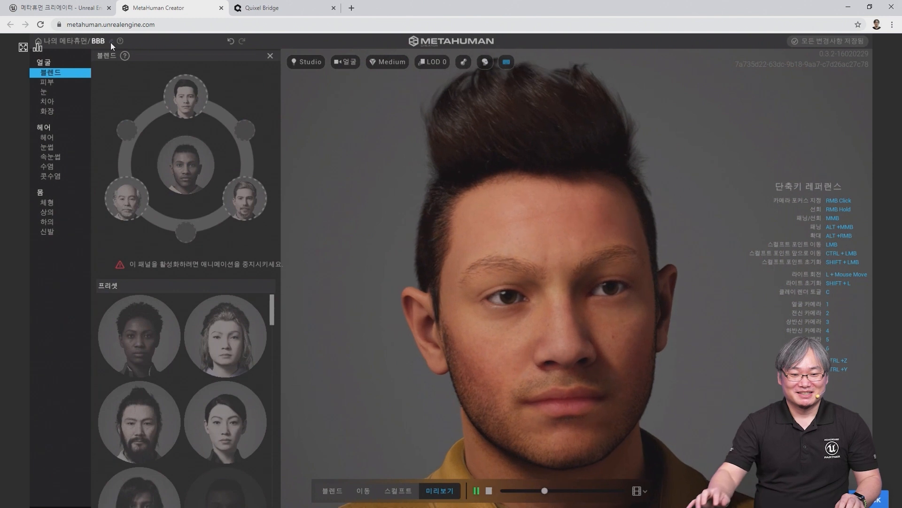
{"action": "key", "text": "Return"}
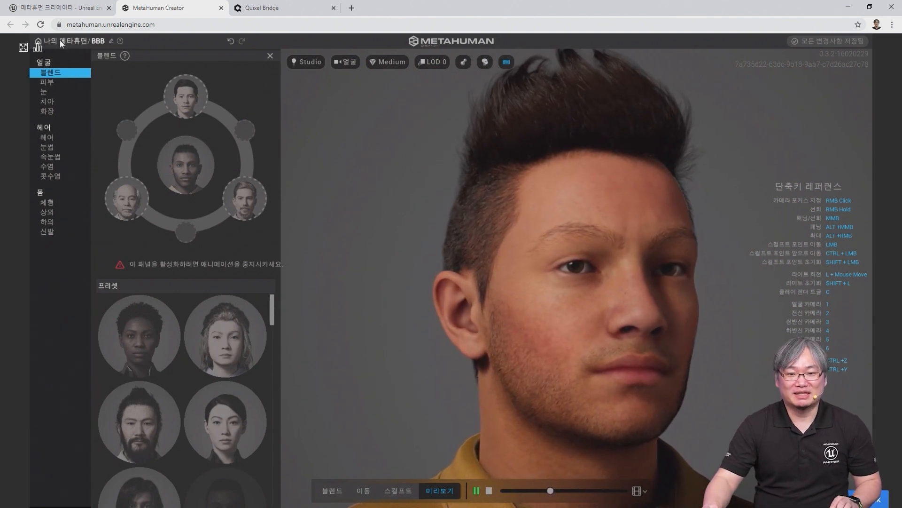
Step: Return to the collection of saved MetaHumans and examine the BBB character's face from the side at close range
{"action": "left_click", "coordinate": [60, 41]}
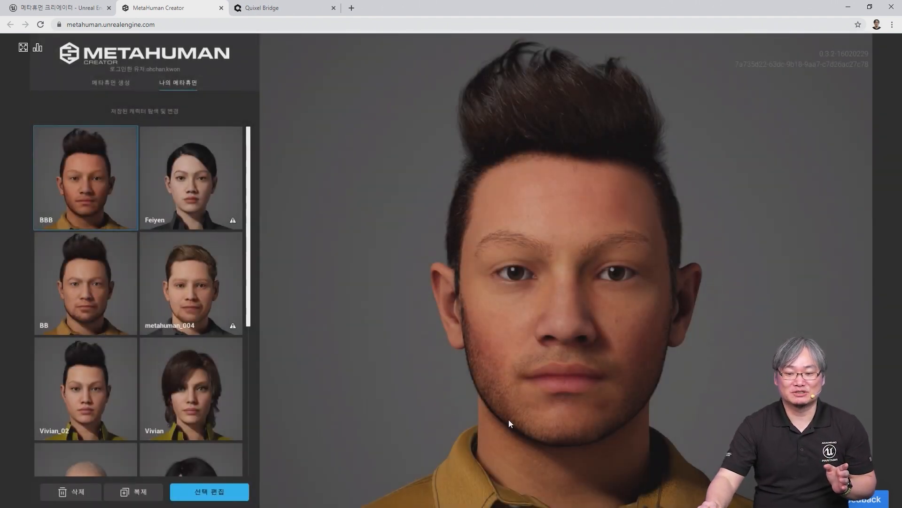
{"action": "left_click_drag", "start_coordinate": [508, 420], "coordinate": [487, 412]}
{"action": "scroll", "coordinate": [482, 405], "scroll_direction": "up", "scroll_amount": 2}
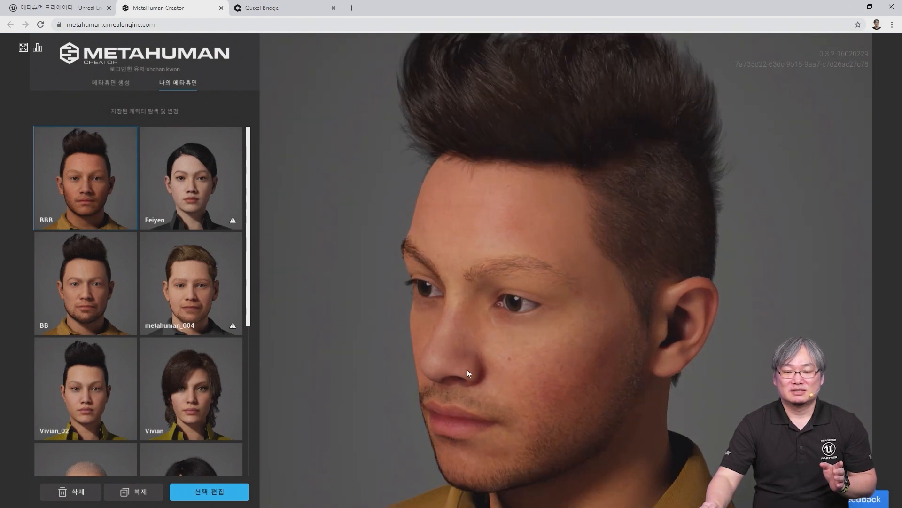
{"action": "left_click_drag", "start_coordinate": [468, 368], "coordinate": [463, 359]}
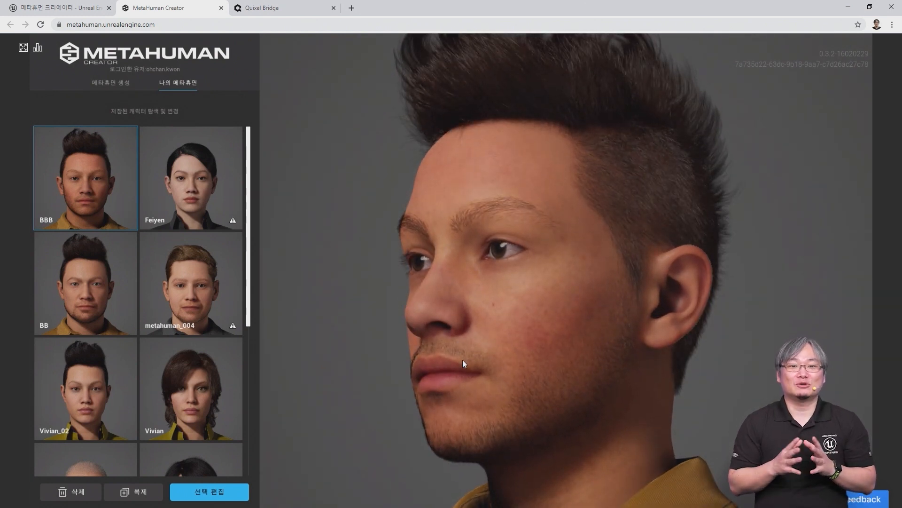
{"action": "scroll", "coordinate": [473, 362], "scroll_direction": "up", "scroll_amount": 1}
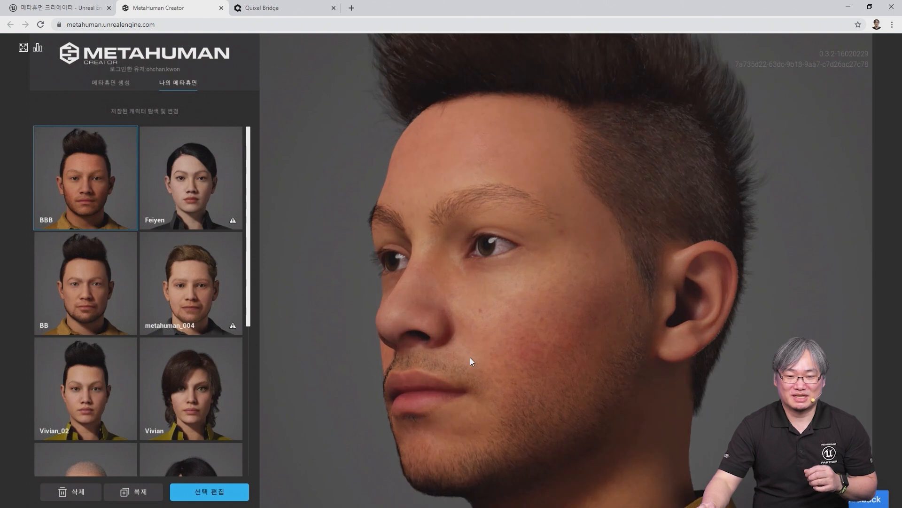
{"action": "mouse_move", "coordinate": [516, 383]}
{"action": "left_mouse_down"}
{"action": "mouse_move", "coordinate": [485, 384]}
{"action": "mouse_move", "coordinate": [510, 373]}
{"action": "left_mouse_up"}
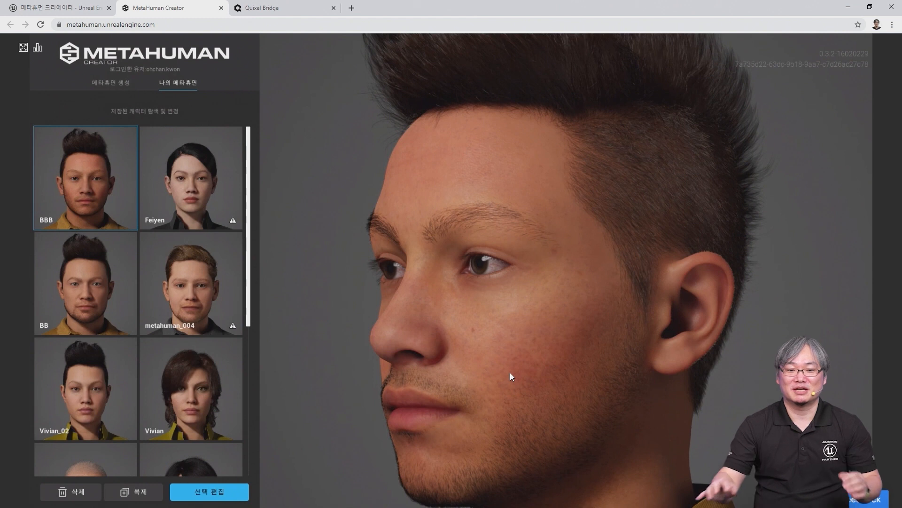
{"action": "left_click_drag", "start_coordinate": [598, 412], "coordinate": [541, 404]}
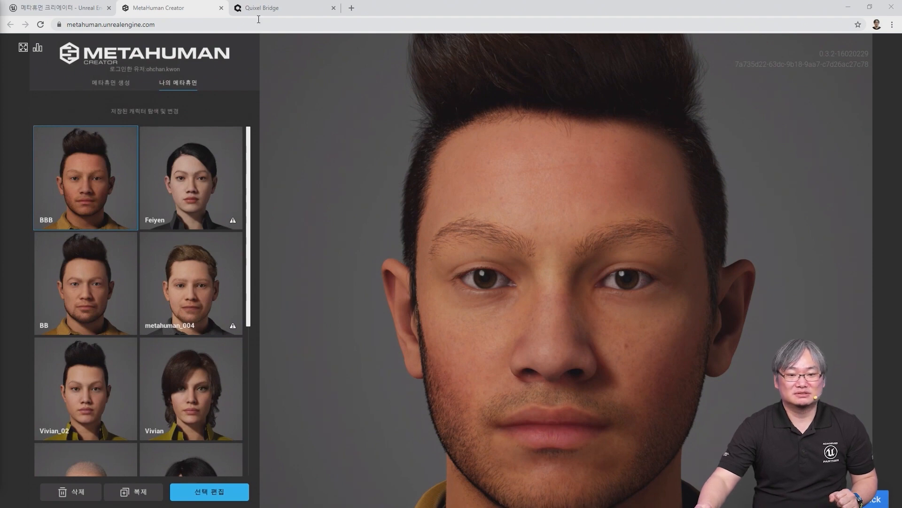
Step: Switch to the Quixel Bridge web page and look through it down to the Bridge 2020 section
{"action": "left_click", "coordinate": [271, 8]}
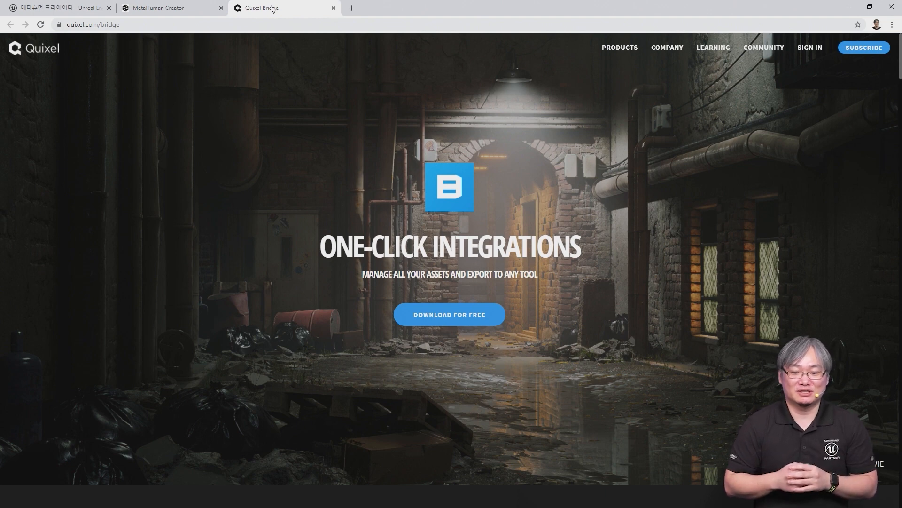
{"action": "scroll", "coordinate": [372, 272], "scroll_direction": "down", "scroll_amount": 1}
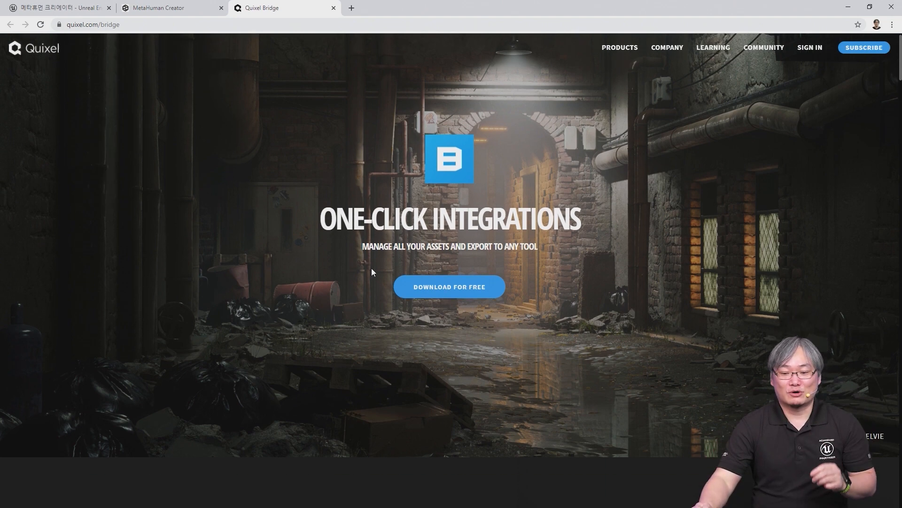
{"action": "scroll", "coordinate": [371, 270], "scroll_direction": "down", "scroll_amount": 14}
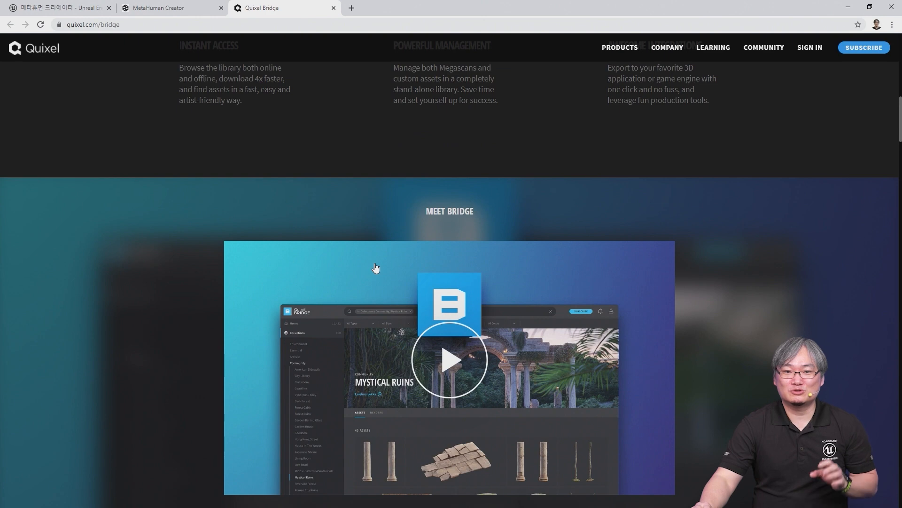
{"action": "scroll", "coordinate": [354, 259], "scroll_direction": "down", "scroll_amount": 5}
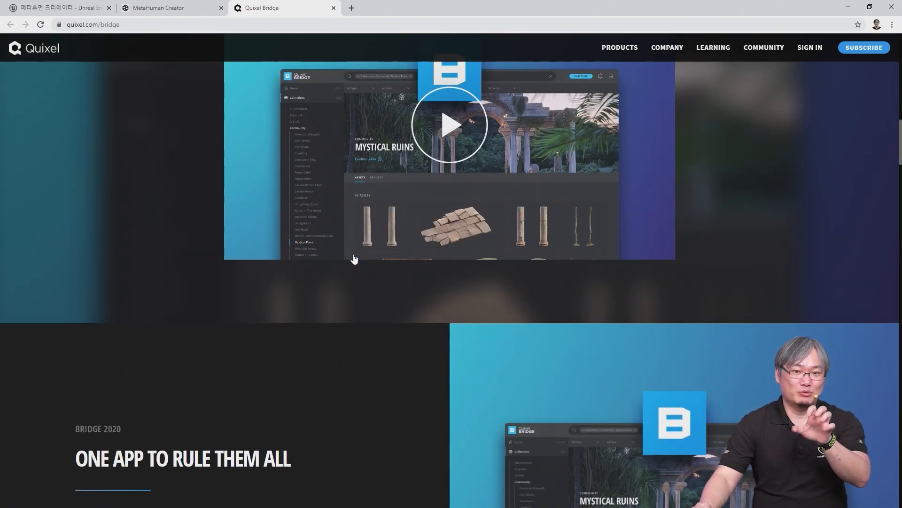
{"action": "scroll", "coordinate": [354, 259], "scroll_direction": "down", "scroll_amount": 3}
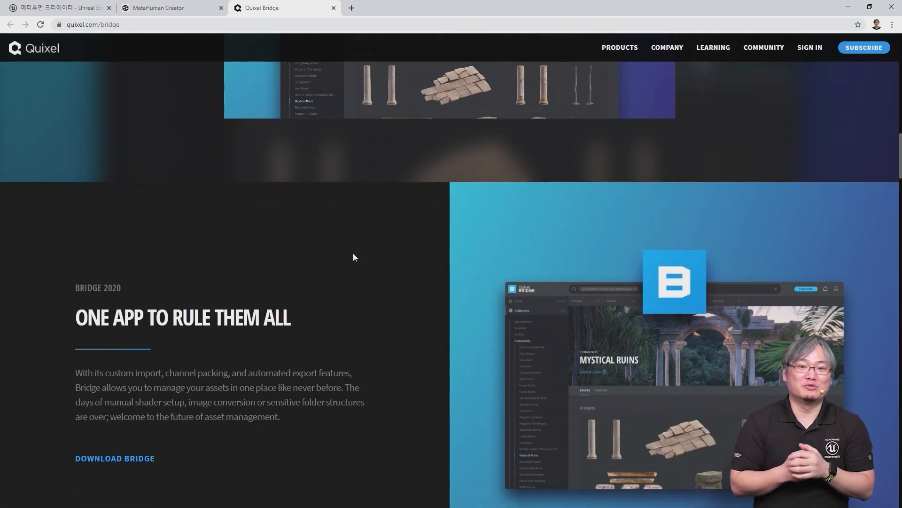
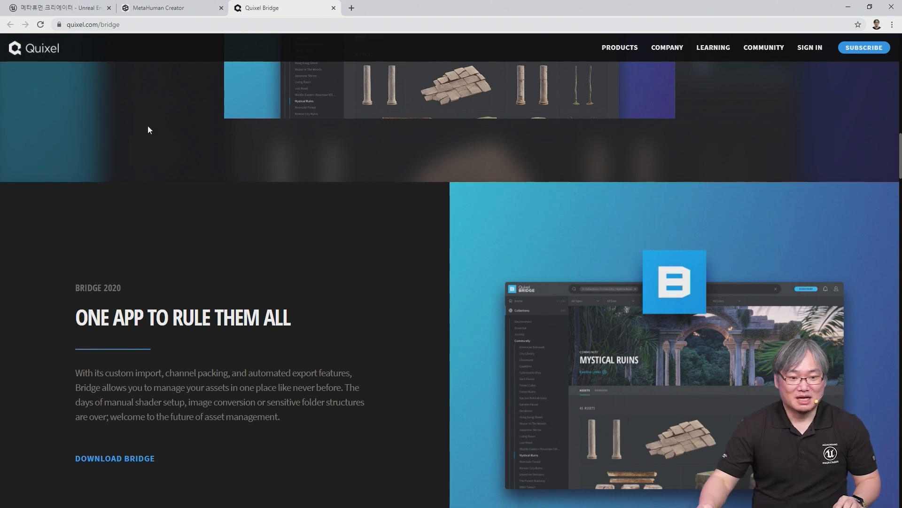
Step: On the Unreal Engine MetaHuman Creator page, find the preset section, view its linked Quixel Bridge download page, and return
{"action": "left_click", "coordinate": [70, 8]}
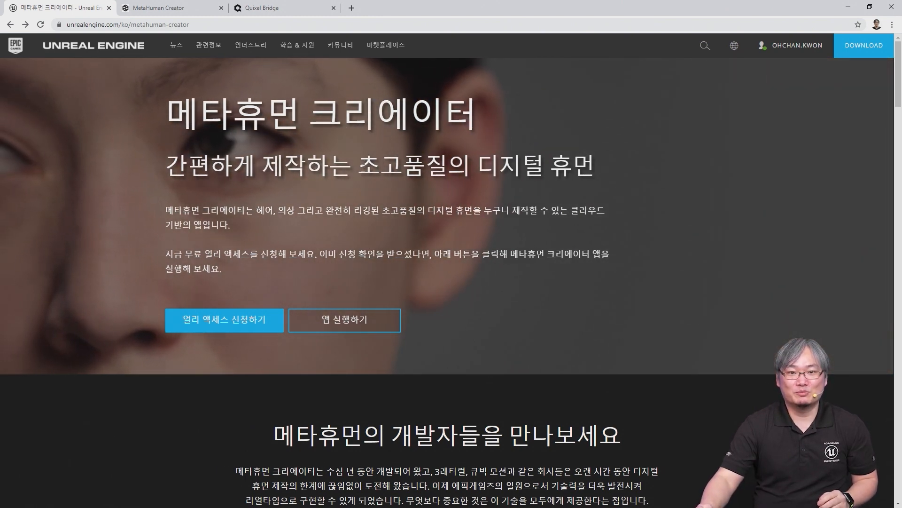
{"action": "scroll", "coordinate": [393, 249], "scroll_direction": "down", "scroll_amount": 1}
{"action": "scroll", "coordinate": [393, 245], "scroll_direction": "down", "scroll_amount": 18}
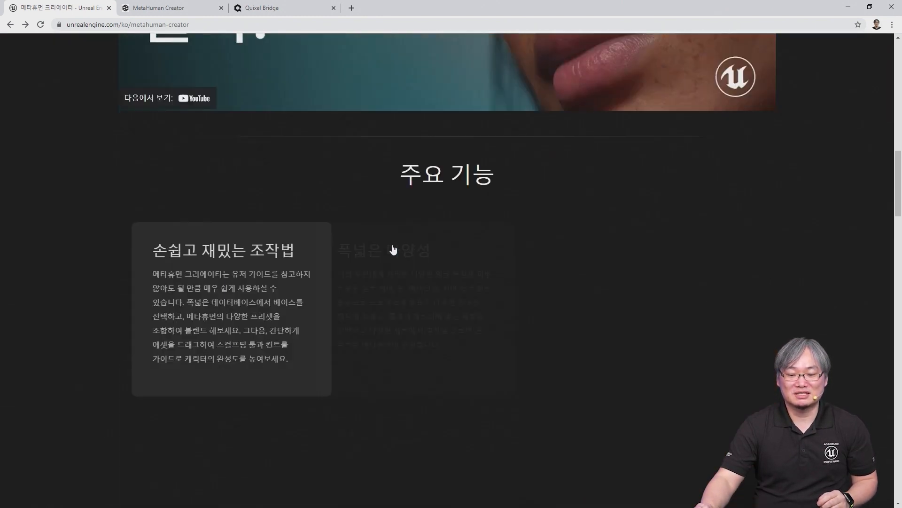
{"action": "scroll", "coordinate": [392, 245], "scroll_direction": "down", "scroll_amount": 15}
{"action": "scroll", "coordinate": [393, 247], "scroll_direction": "up", "scroll_amount": 3}
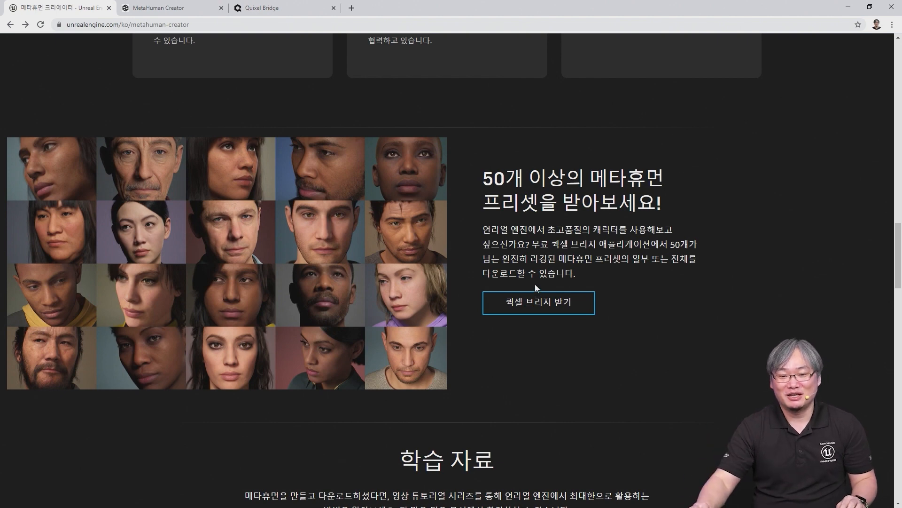
{"action": "left_click", "coordinate": [533, 310]}
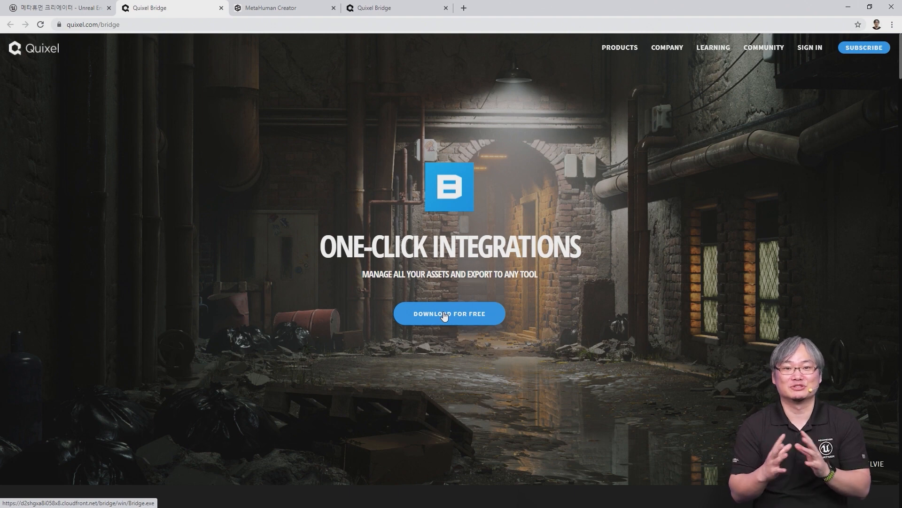
{"action": "left_click", "coordinate": [72, 11]}
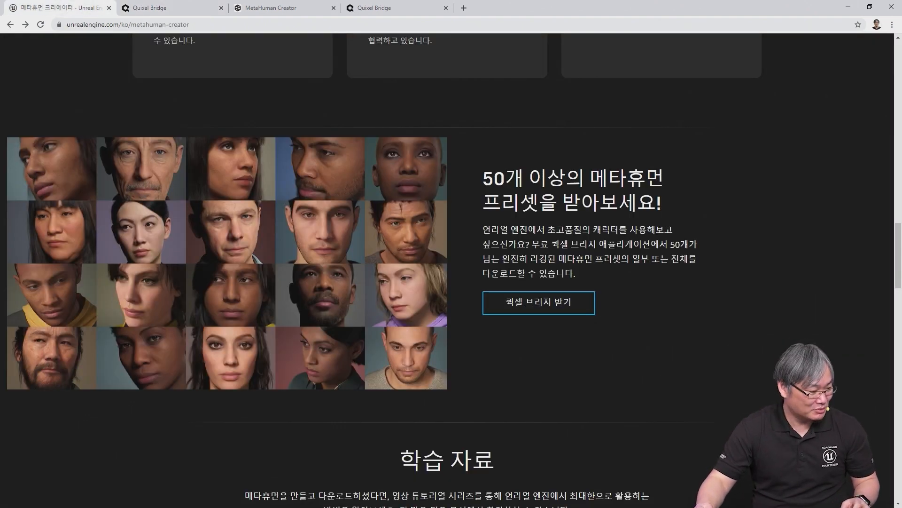
Step: Switch to the Quixel Bridge application and view the BBB character's details among the user's own MetaHumans
{"action": "key", "text": "alt+Tab"}
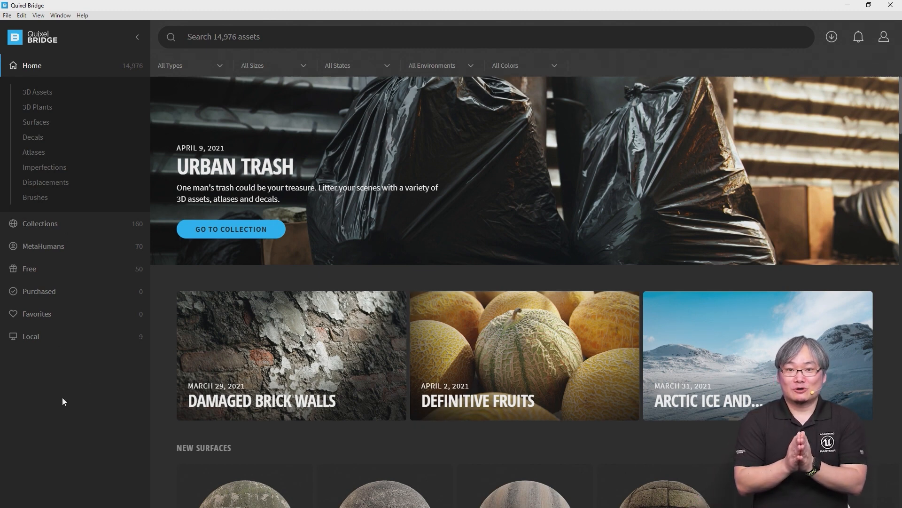
{"action": "left_click", "coordinate": [57, 250]}
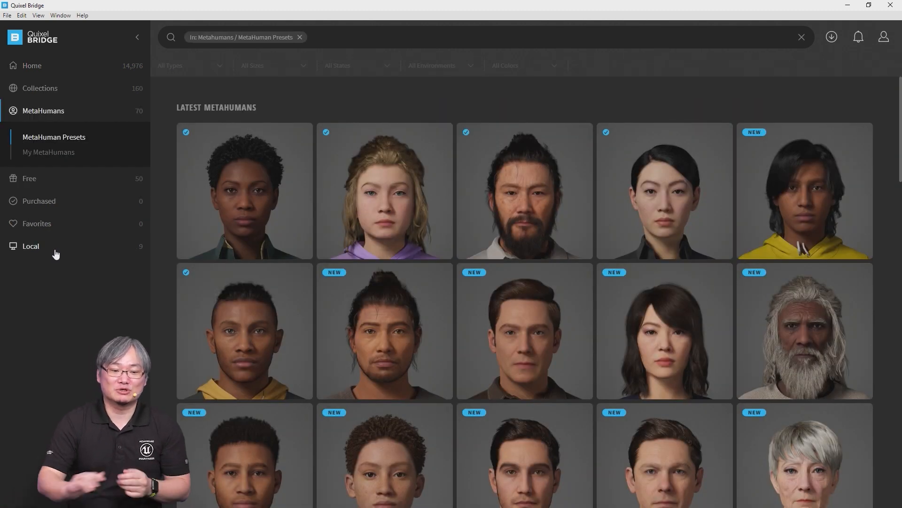
{"action": "left_click", "coordinate": [65, 153]}
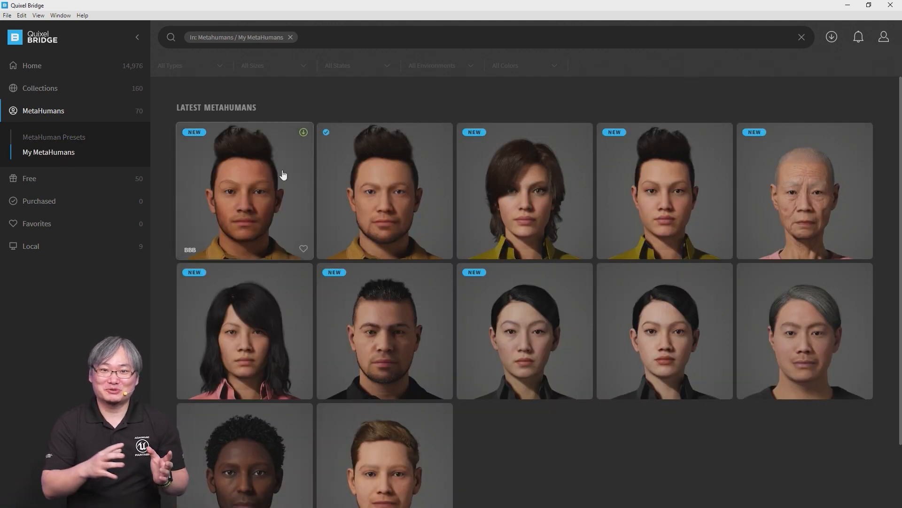
{"action": "left_click", "coordinate": [253, 180]}
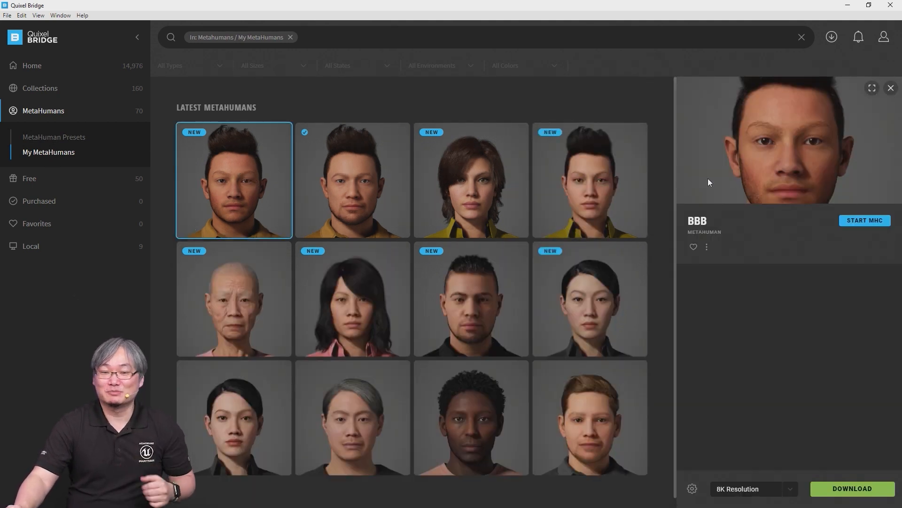
Step: Select the Chandra MetaHuman preset and view its texture and model download settings
{"action": "left_click", "coordinate": [72, 141]}
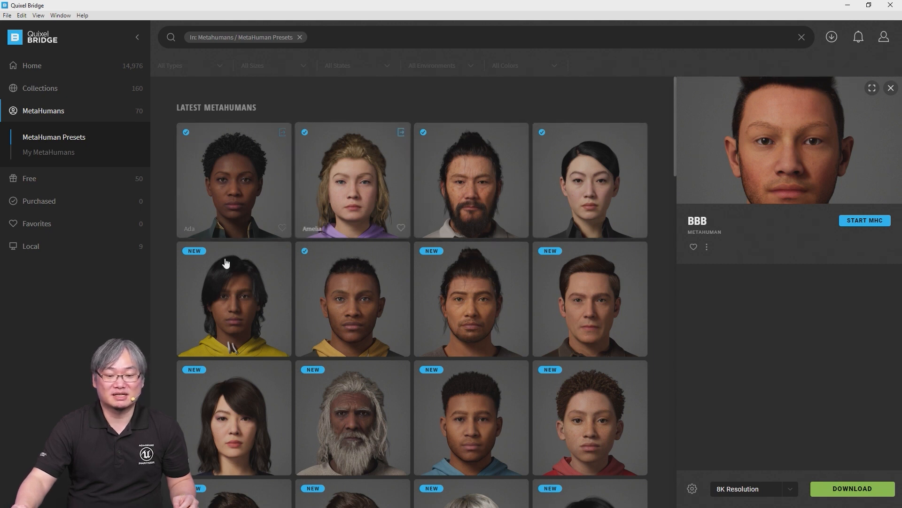
{"action": "left_click", "coordinate": [446, 297]}
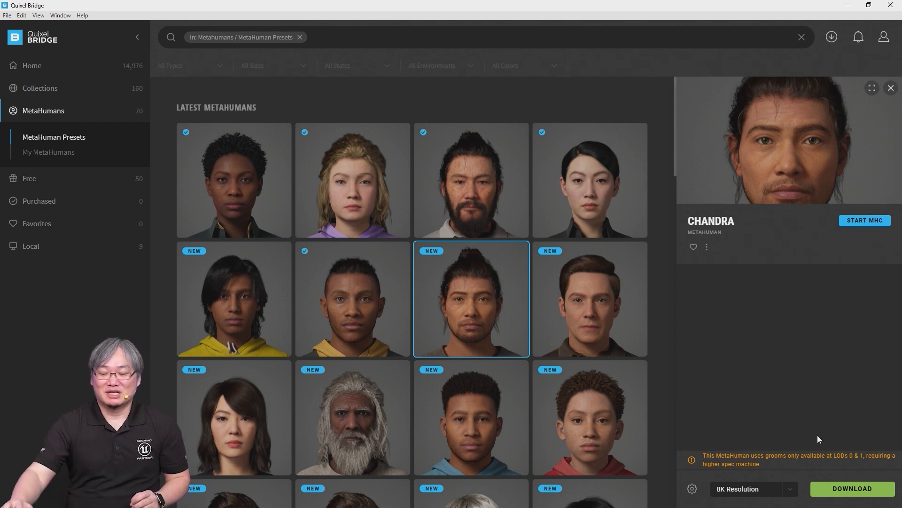
{"action": "left_click", "coordinate": [693, 490]}
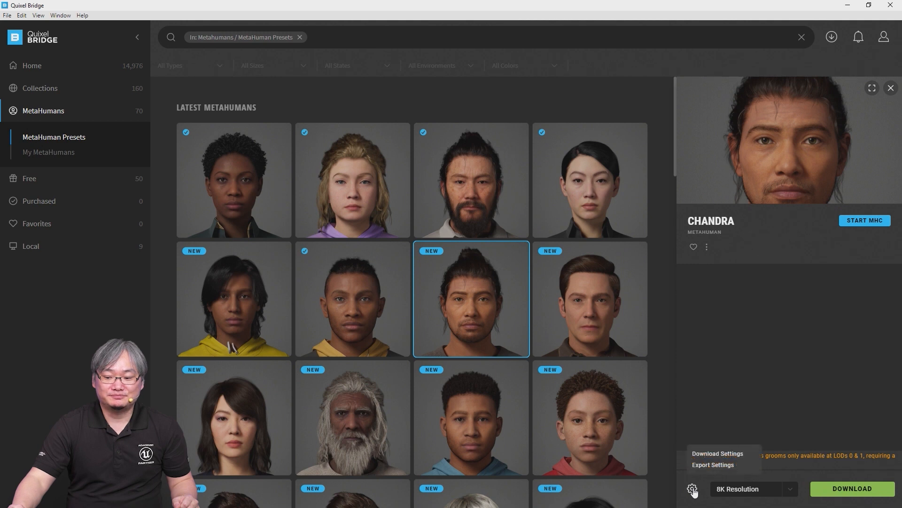
{"action": "left_click", "coordinate": [708, 454]}
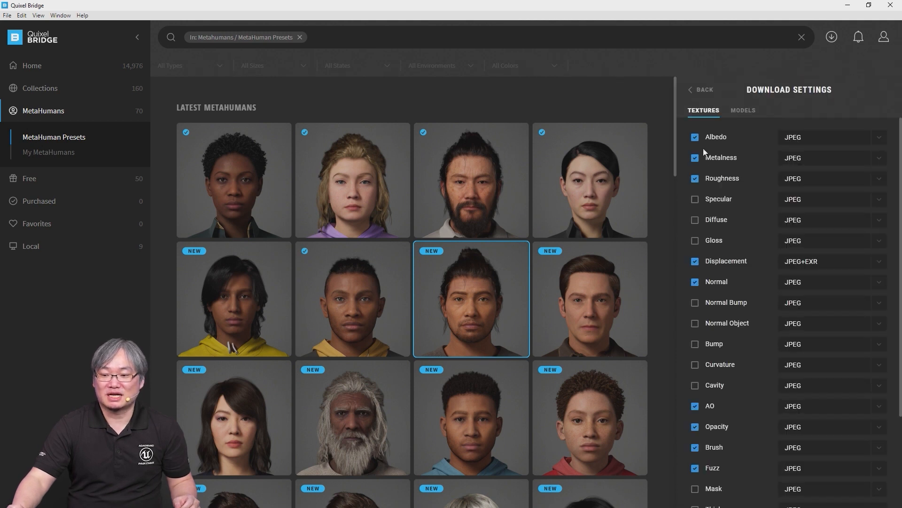
{"action": "left_click", "coordinate": [742, 110]}
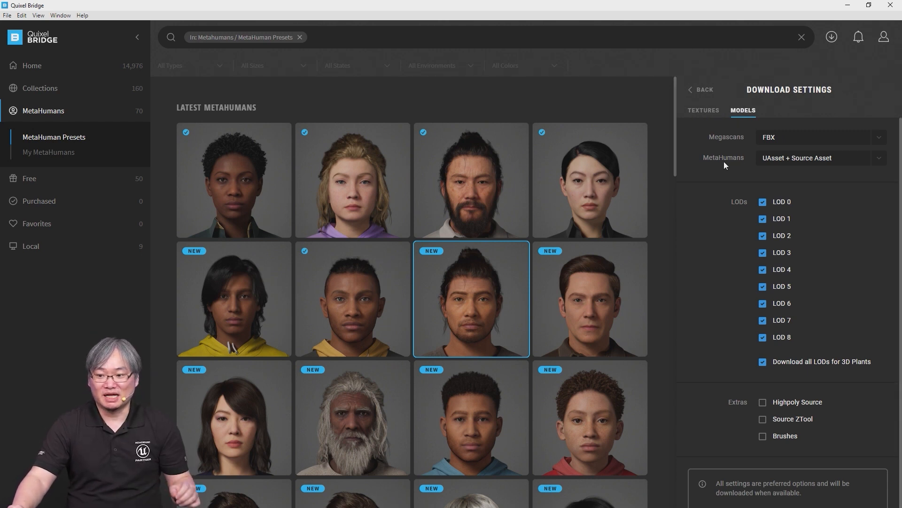
Step: Set the MetaHumans download format to UAsset, and restore it to UAsset + Source Asset
{"action": "left_click", "coordinate": [781, 163]}
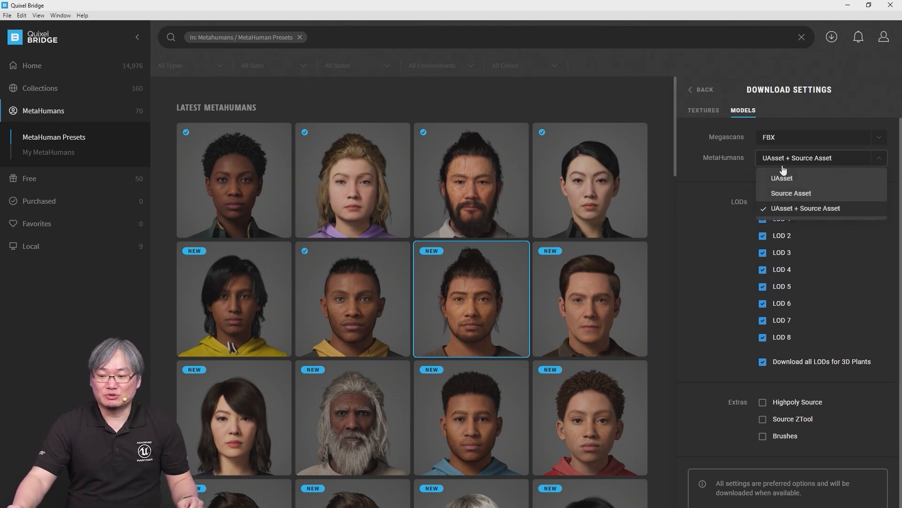
{"action": "left_click", "coordinate": [782, 179]}
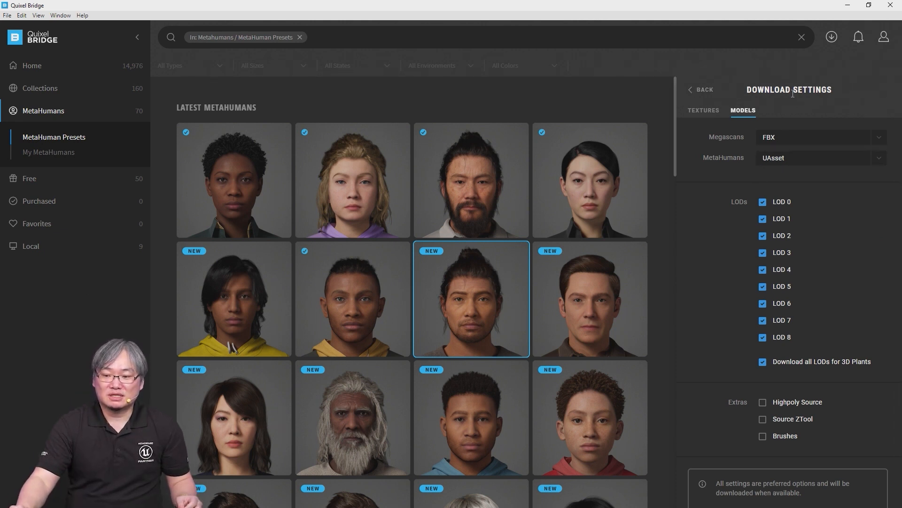
{"action": "left_click", "coordinate": [781, 161]}
{"action": "left_click", "coordinate": [795, 209]}
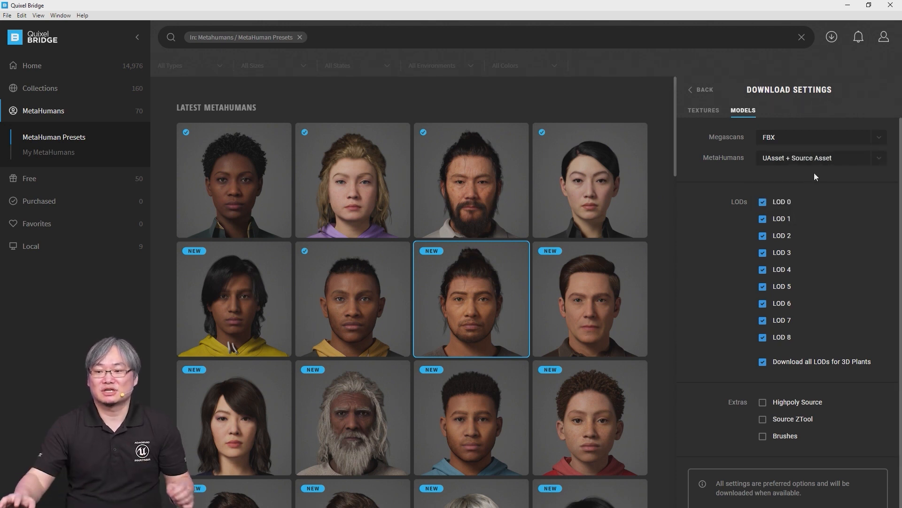
Step: Leave the download settings and download the Chandra MetaHuman at 8K resolution
{"action": "left_click", "coordinate": [700, 92]}
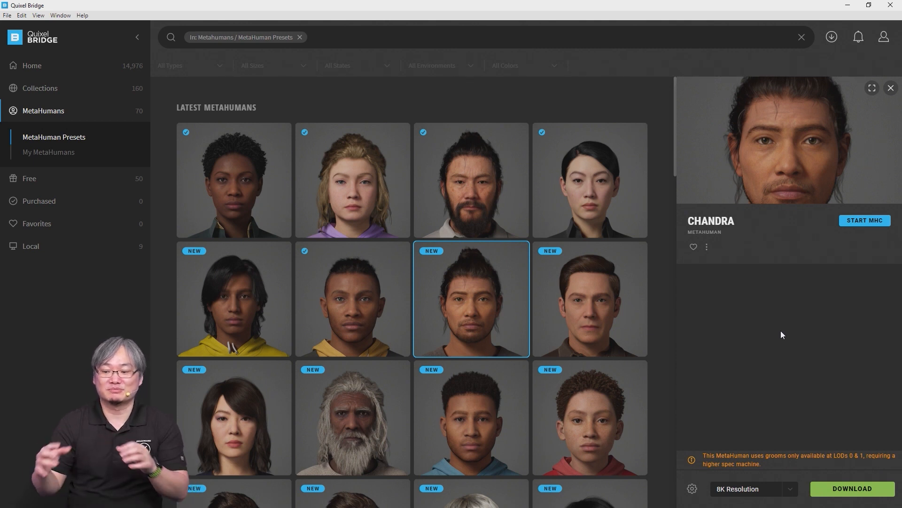
{"action": "left_click", "coordinate": [865, 488]}
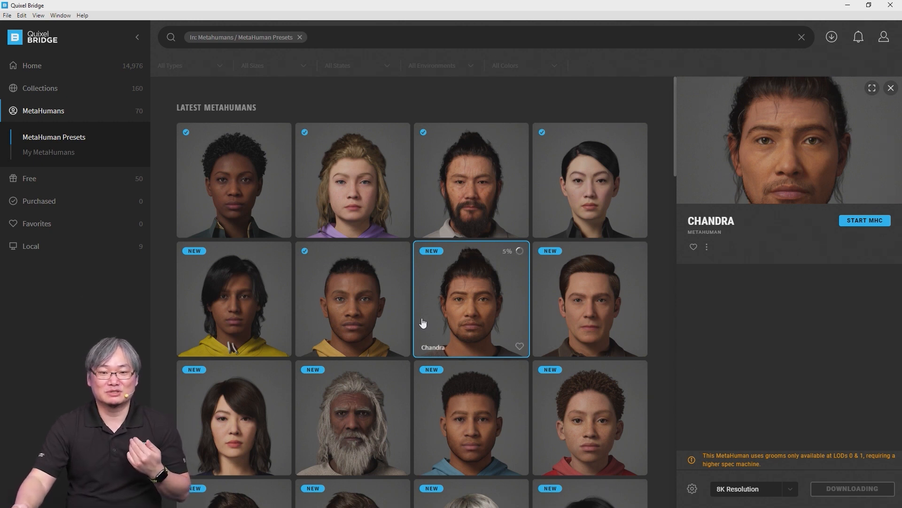
Step: Select the Bryan MetaHuman preset, review its export target settings for Unreal Engine, and leave them
{"action": "left_click", "coordinate": [354, 284]}
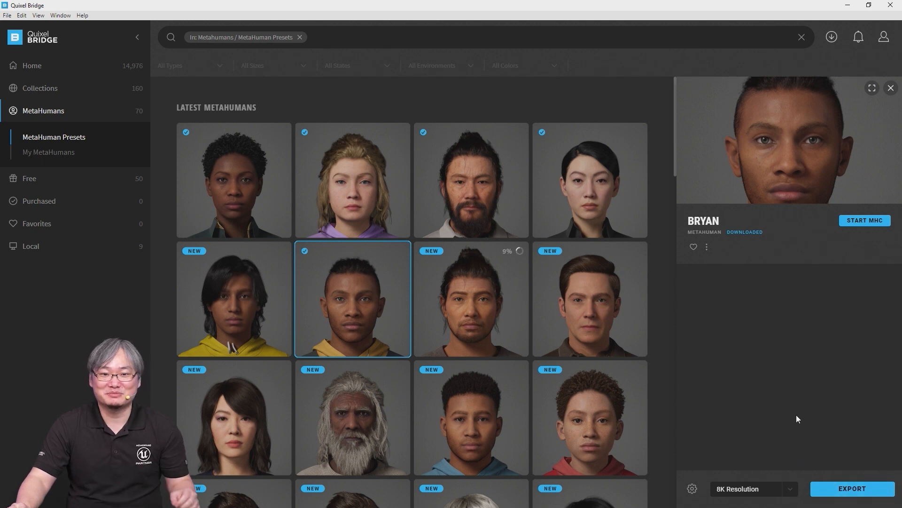
{"action": "left_click", "coordinate": [694, 489]}
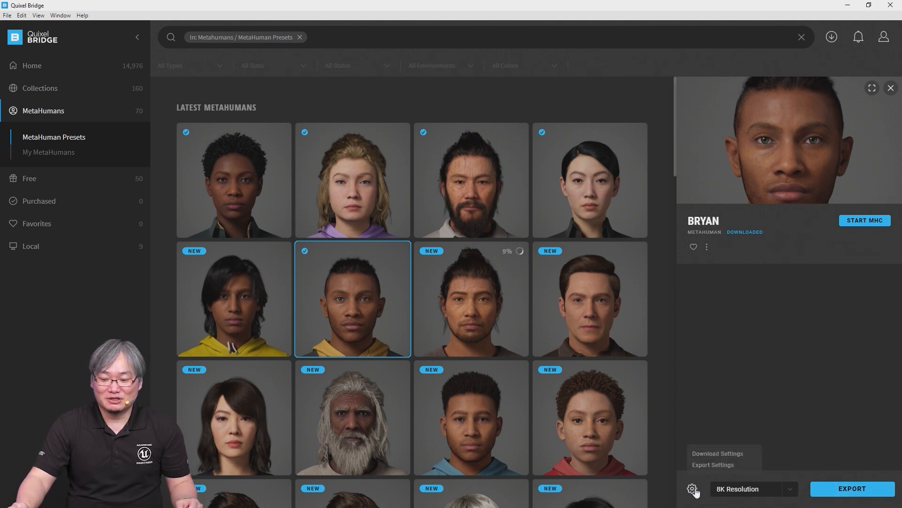
{"action": "left_click", "coordinate": [730, 465]}
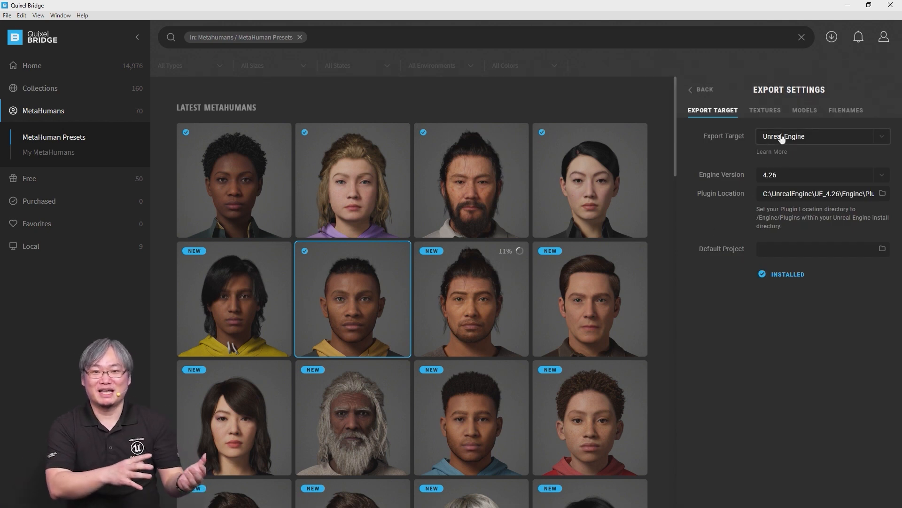
{"action": "left_click", "coordinate": [704, 91]}
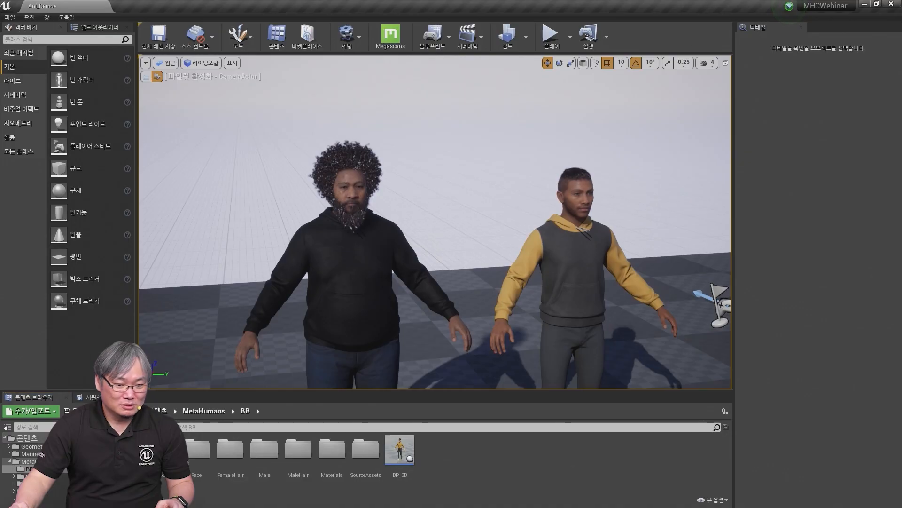
Step: View both characters nearly full length in the Unreal Editor level, switch back to Quixel Bridge, and export Bryan at 8K resolution
{"action": "right_click_drag", "start_coordinate": [361, 262], "coordinate": [350, 279]}
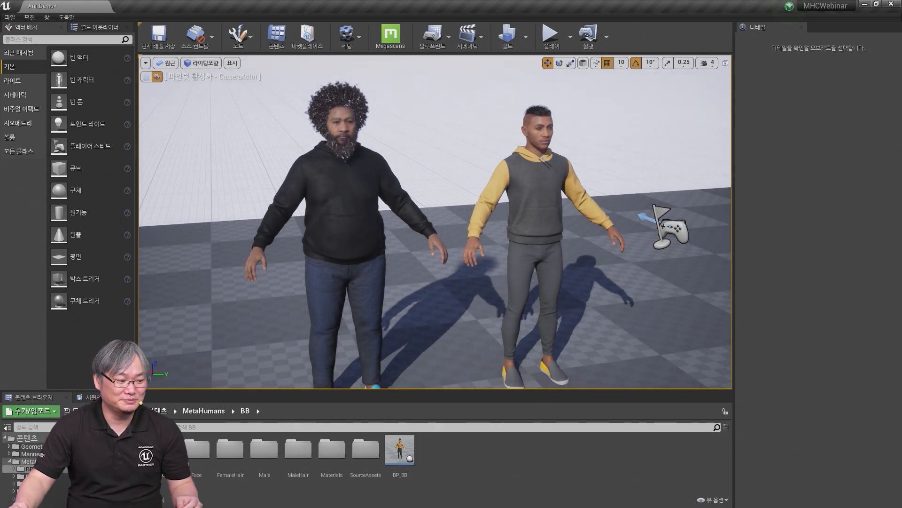
{"action": "right_click_drag", "start_coordinate": [377, 194], "coordinate": [465, 253]}
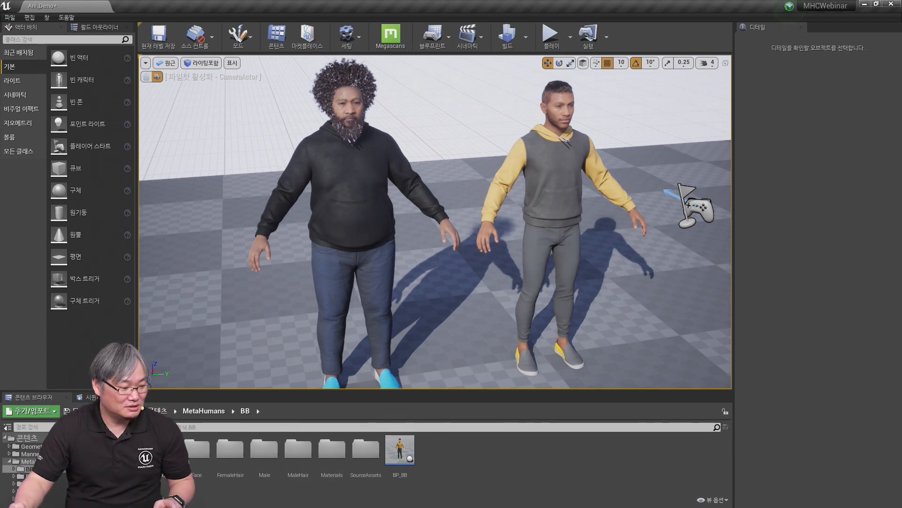
{"action": "key", "text": "alt+Tab"}
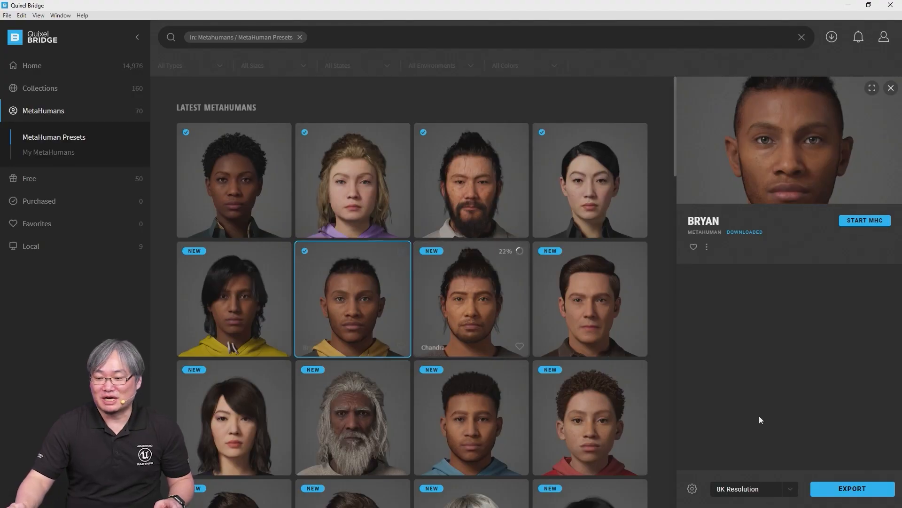
{"action": "left_click", "coordinate": [853, 491]}
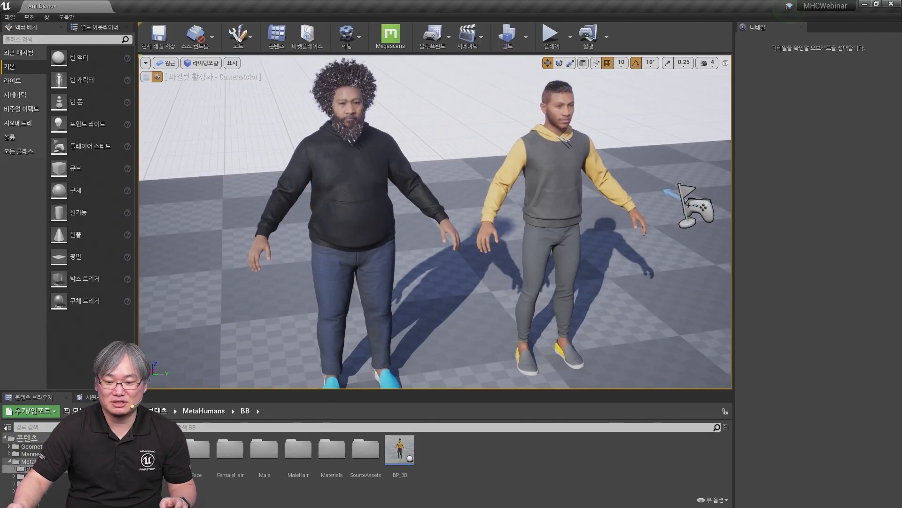
Step: View both characters in the level, and bring the bearded character's face into close-up
{"action": "mouse_move", "coordinate": [435, 221]}
{"action": "right_mouse_down"}
{"action": "mouse_move", "coordinate": [404, 237]}
{"action": "mouse_move", "coordinate": [407, 211]}
{"action": "mouse_move", "coordinate": [437, 217]}
{"action": "right_mouse_up"}
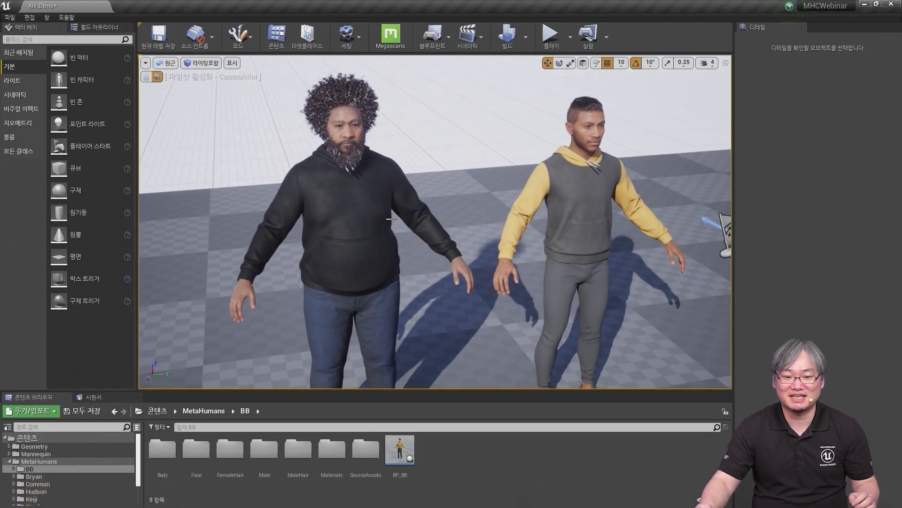
{"action": "mouse_move", "coordinate": [401, 230]}
{"action": "left_mouse_down"}
{"action": "mouse_move", "coordinate": [454, 268]}
{"action": "mouse_move", "coordinate": [420, 273]}
{"action": "mouse_move", "coordinate": [402, 242]}
{"action": "left_mouse_up"}
{"action": "right_click_drag", "start_coordinate": [402, 242], "coordinate": [388, 218]}
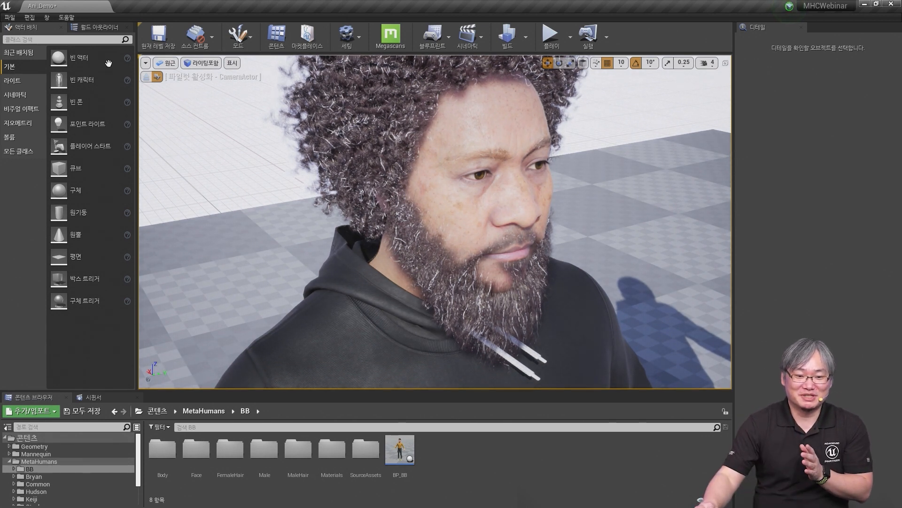
{"action": "left_click", "coordinate": [9, 18]}
{"action": "left_click", "coordinate": [28, 35]}
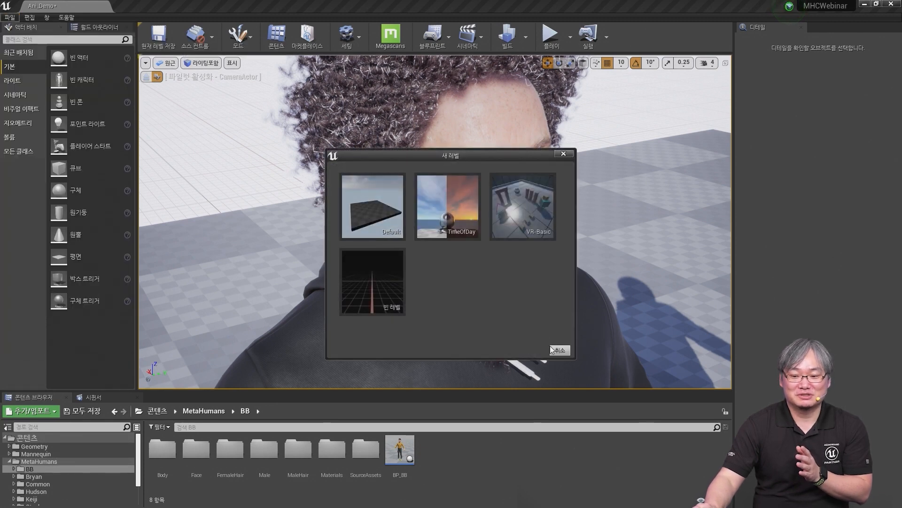
{"action": "left_click", "coordinate": [551, 346]}
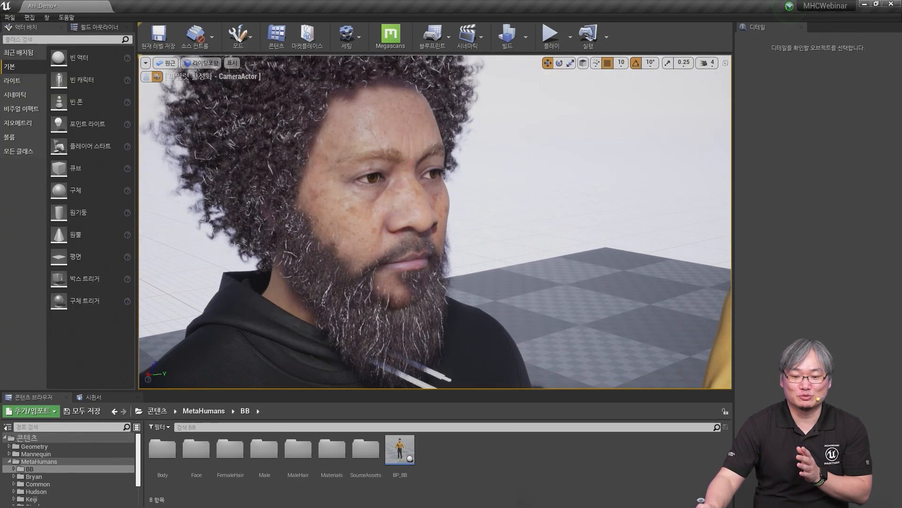
Step: Focus on the bearded character's Face component and examine the head and hair from the front and back
{"action": "right_click_drag", "start_coordinate": [435, 222], "coordinate": [407, 218]}
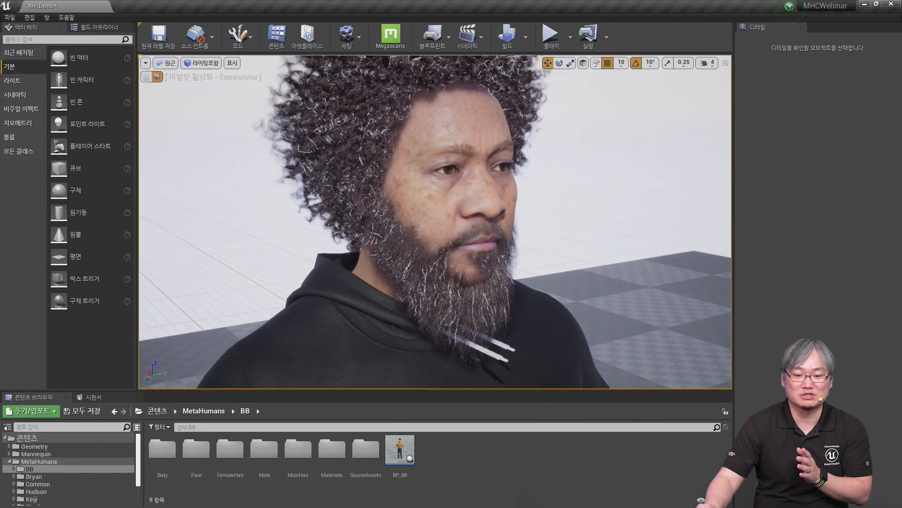
{"action": "left_click_drag", "start_coordinate": [435, 222], "coordinate": [433, 207]}
{"action": "left_click", "coordinate": [343, 164]}
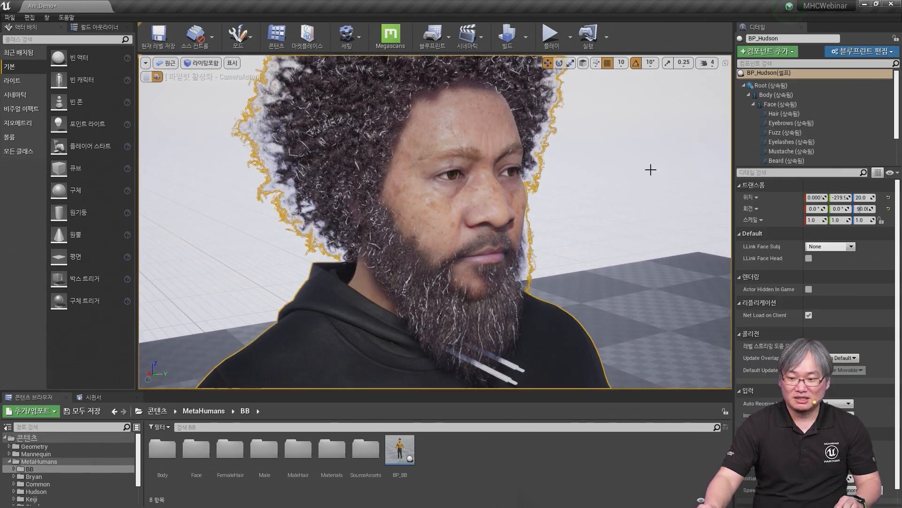
{"action": "left_click", "coordinate": [780, 104]}
{"action": "key", "text": "f"}
{"action": "left_click_drag", "start_coordinate": [409, 267], "coordinate": [452, 276], "text": "alt"}
{"action": "left_click", "coordinate": [608, 204]}
{"action": "middle_click_drag", "start_coordinate": [439, 291], "coordinate": [446, 253]}
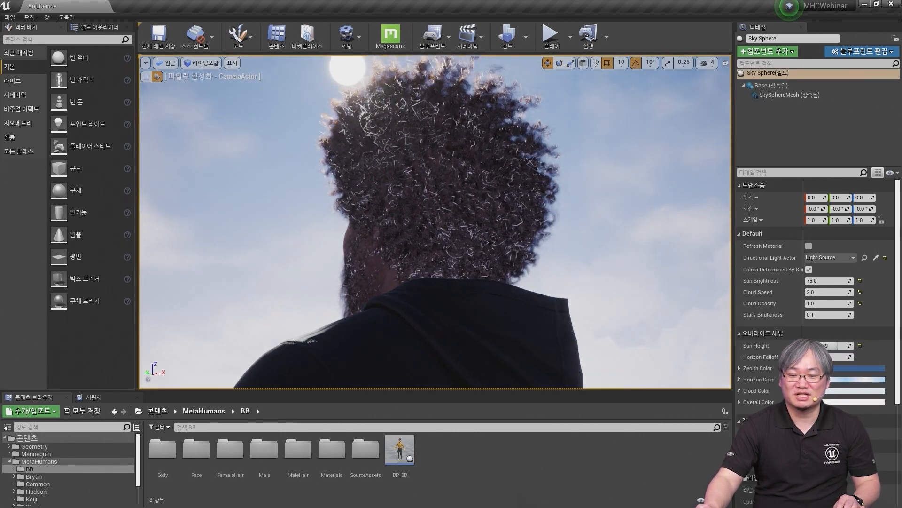
{"action": "right_click_drag", "start_coordinate": [445, 253], "coordinate": [463, 290]}
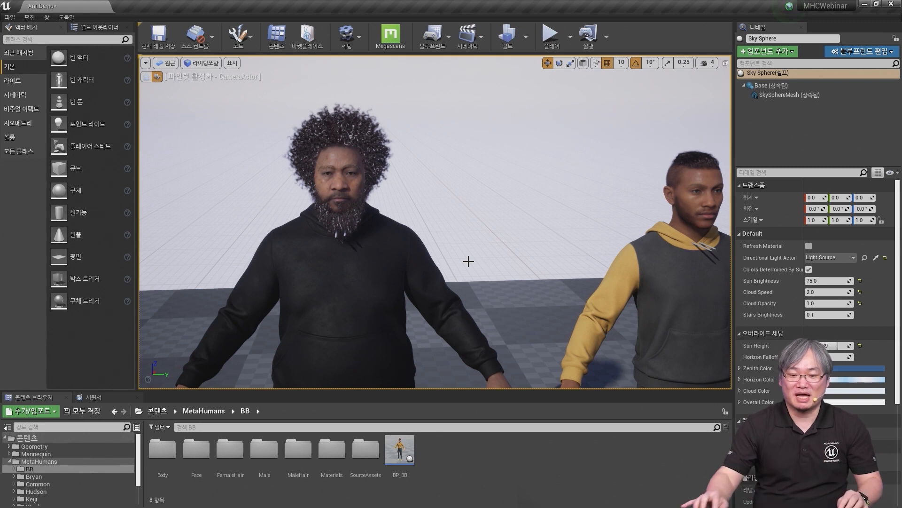
{"action": "mouse_move", "coordinate": [470, 278]}
{"action": "right_mouse_down"}
{"action": "mouse_move", "coordinate": [522, 282]}
{"action": "mouse_move", "coordinate": [466, 280]}
{"action": "right_mouse_up"}
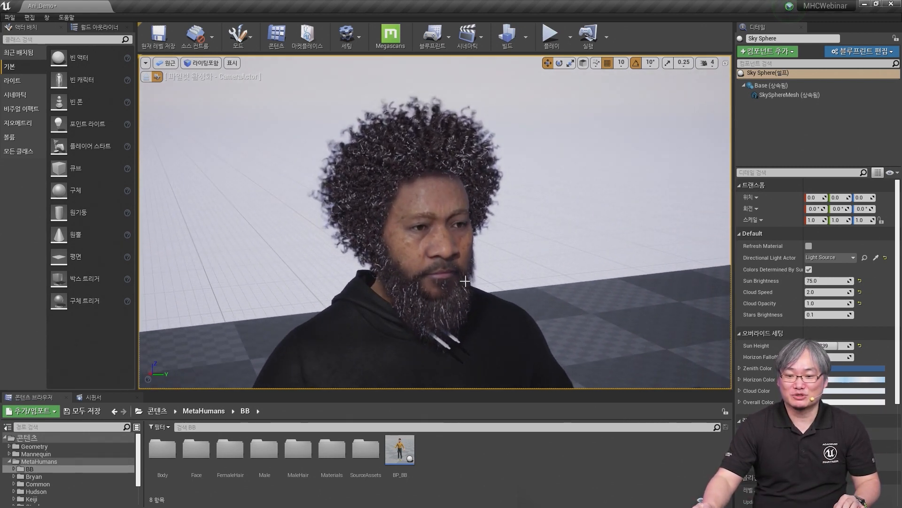
Step: Select the LODSync component of BP_Hudson and collapse its Components to Sync list
{"action": "left_click", "coordinate": [422, 249]}
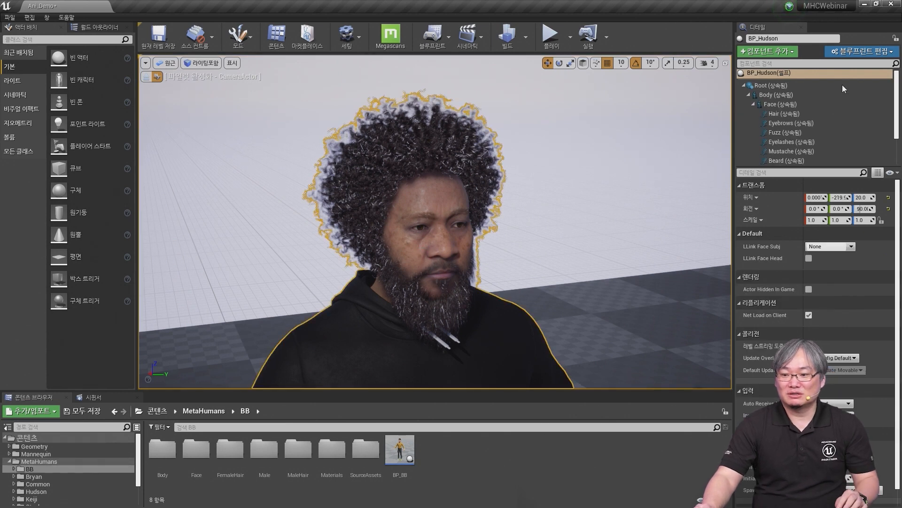
{"action": "scroll", "coordinate": [848, 128], "scroll_direction": "down", "scroll_amount": 2}
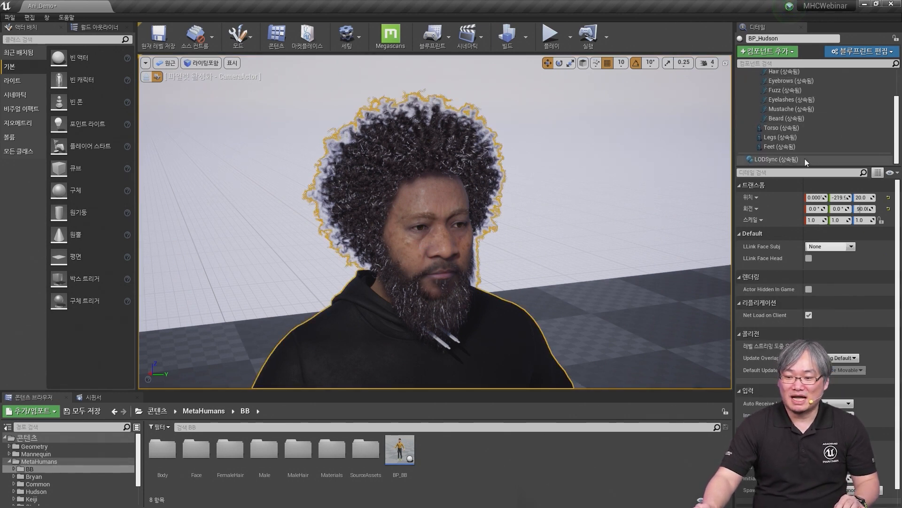
{"action": "right_click_drag", "start_coordinate": [661, 207], "coordinate": [657, 209]}
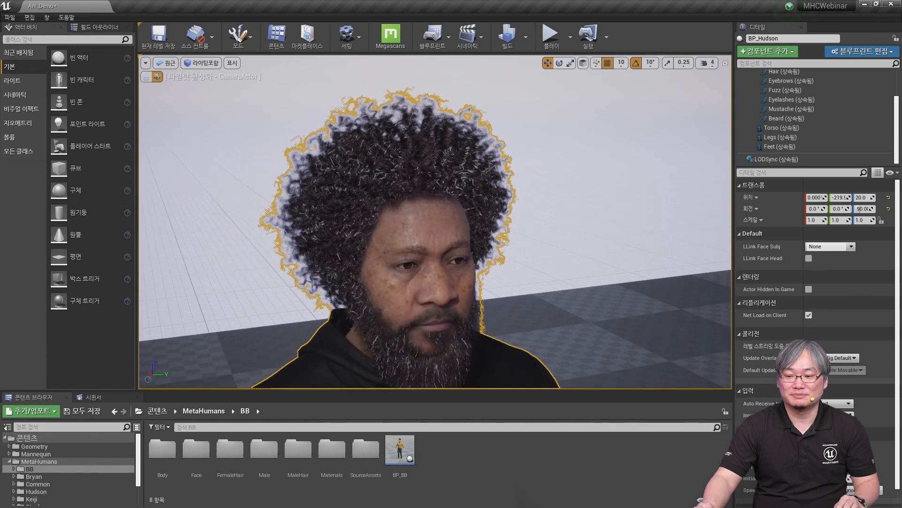
{"action": "left_click", "coordinate": [771, 159]}
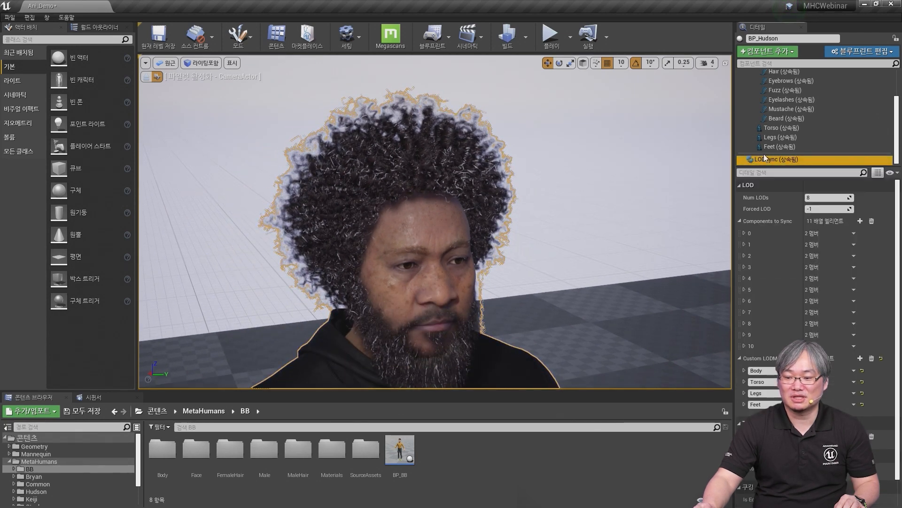
{"action": "left_click", "coordinate": [740, 221]}
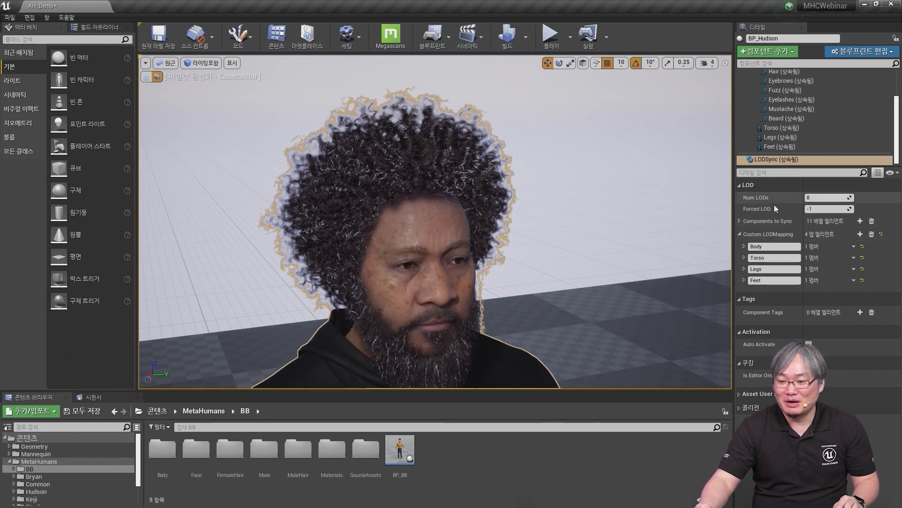
Step: Frame BP_Hudson's face close up and try Forced LOD values 0, 1 and 2 in turn
{"action": "mouse_move", "coordinate": [549, 230]}
{"action": "middle_mouse_down"}
{"action": "mouse_move", "coordinate": [566, 319]}
{"action": "mouse_move", "coordinate": [545, 230]}
{"action": "middle_mouse_up"}
{"action": "right_click_drag", "start_coordinate": [546, 230], "coordinate": [599, 218], "text": "alt"}
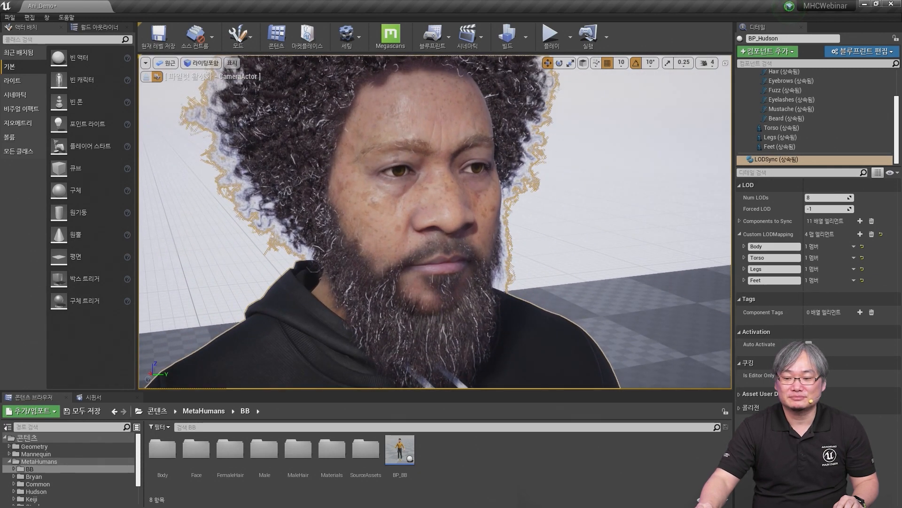
{"action": "left_click", "coordinate": [828, 209]}
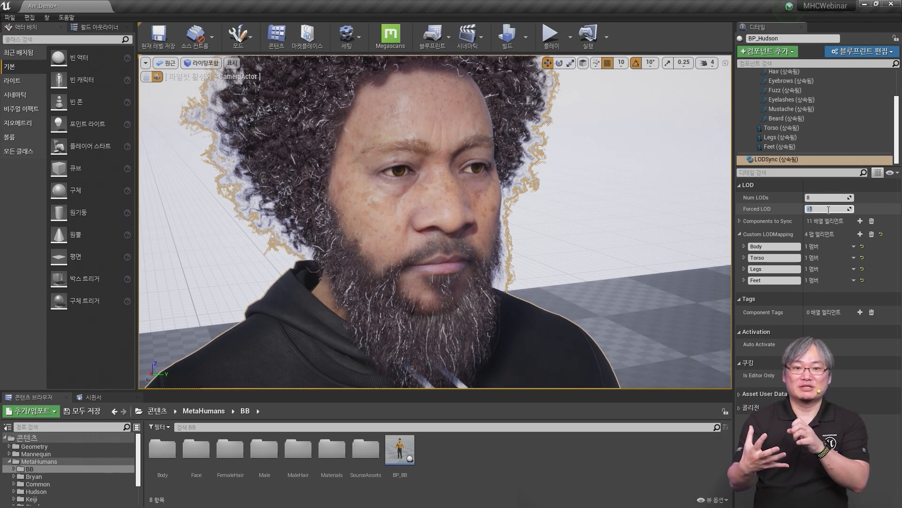
{"action": "type", "text": "0"}
{"action": "key", "text": "Return"}
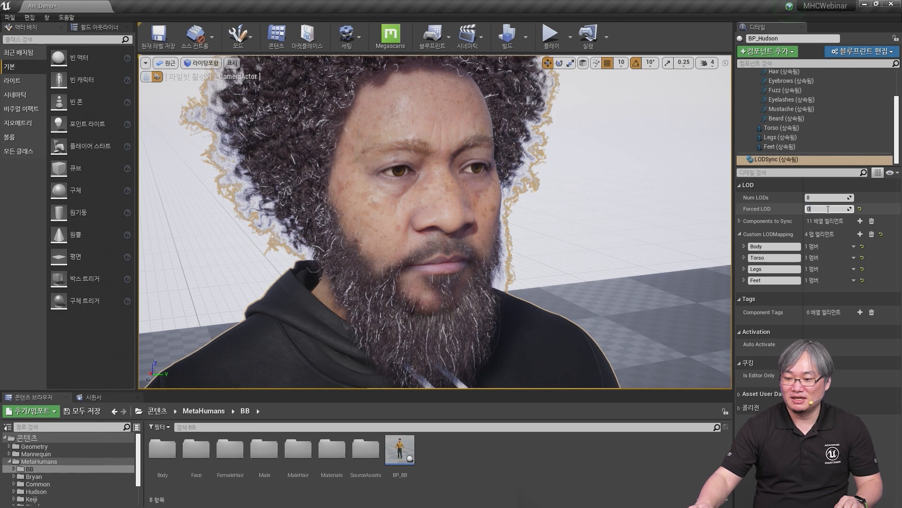
{"action": "type", "text": "1"}
{"action": "key", "text": "Return"}
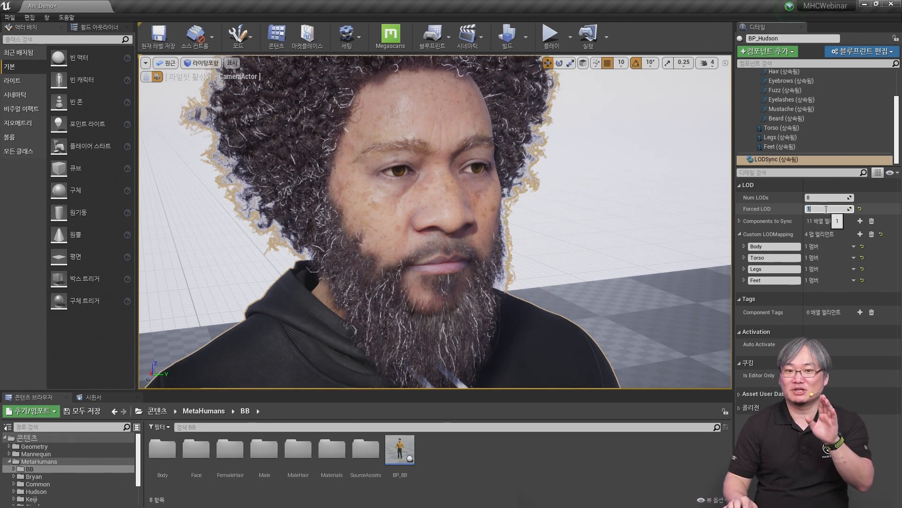
{"action": "type", "text": "2"}
{"action": "key", "text": "Return"}
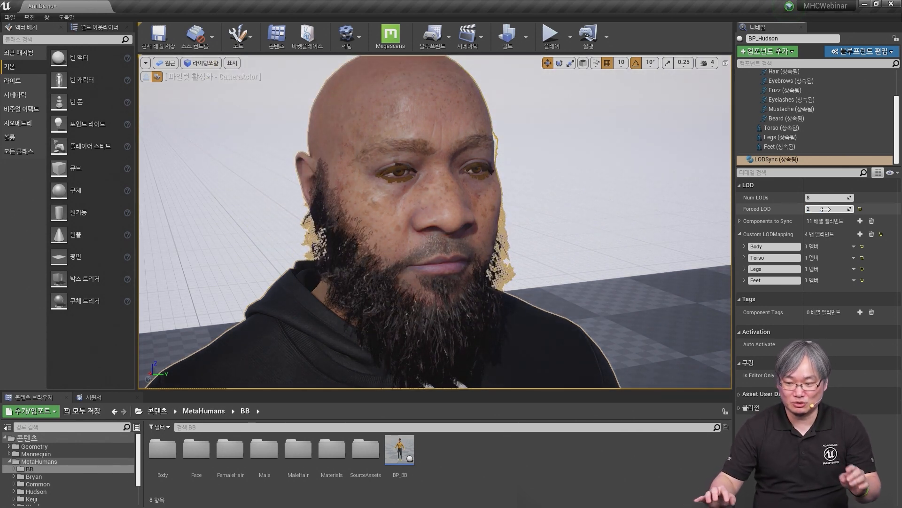
Step: Display the viewport in brush wireframe and try Forced LOD values 3 and 4 on BP_Hudson's LODSync component
{"action": "left_click", "coordinate": [577, 272]}
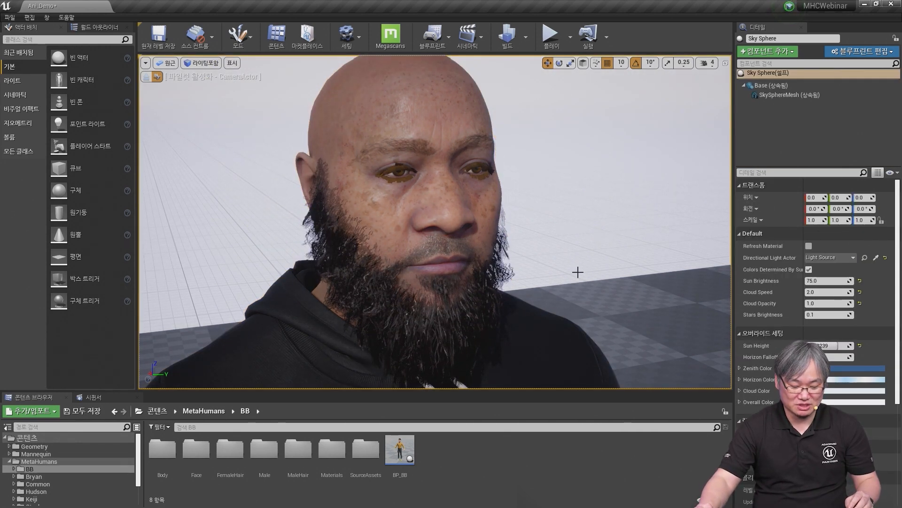
{"action": "key", "text": "alt+1"}
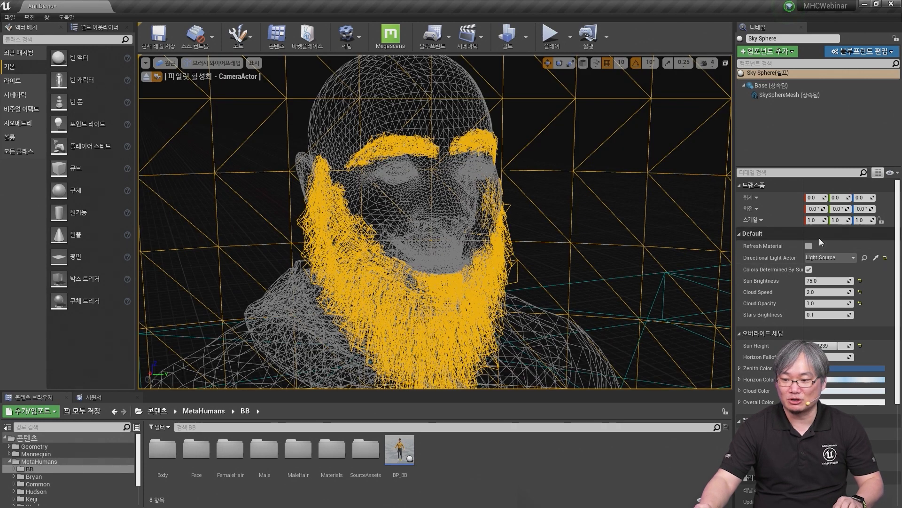
{"action": "left_click", "coordinate": [445, 213]}
{"action": "scroll", "coordinate": [812, 165], "scroll_direction": "down", "scroll_amount": 3}
{"action": "left_click", "coordinate": [790, 160]}
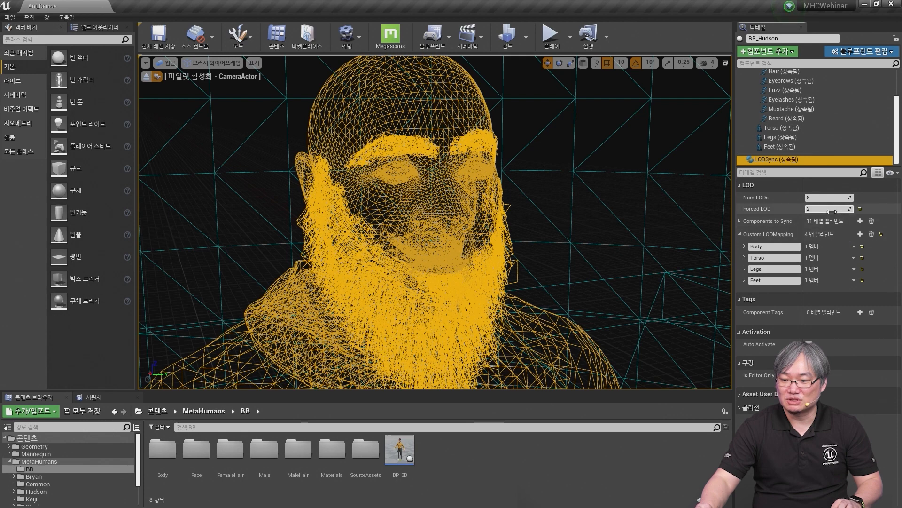
{"action": "type", "text": "3"}
{"action": "key", "text": "Return"}
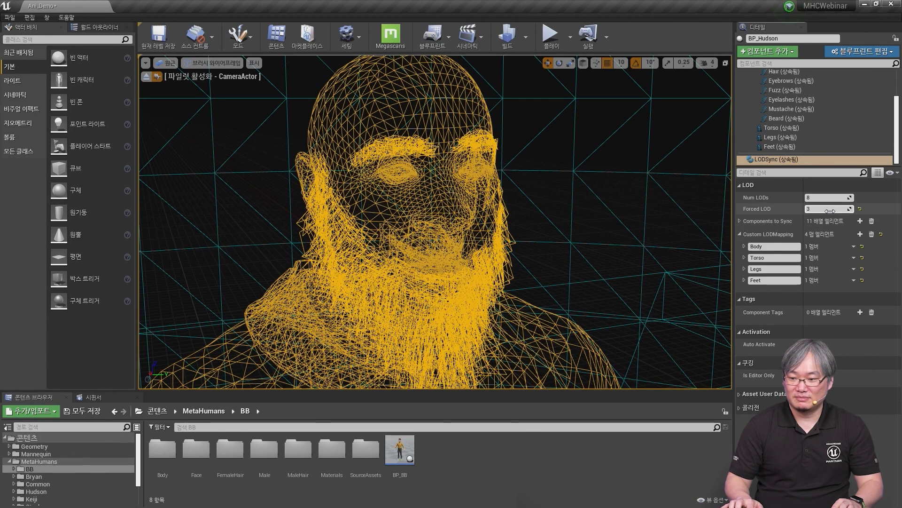
{"action": "left_click", "coordinate": [831, 209]}
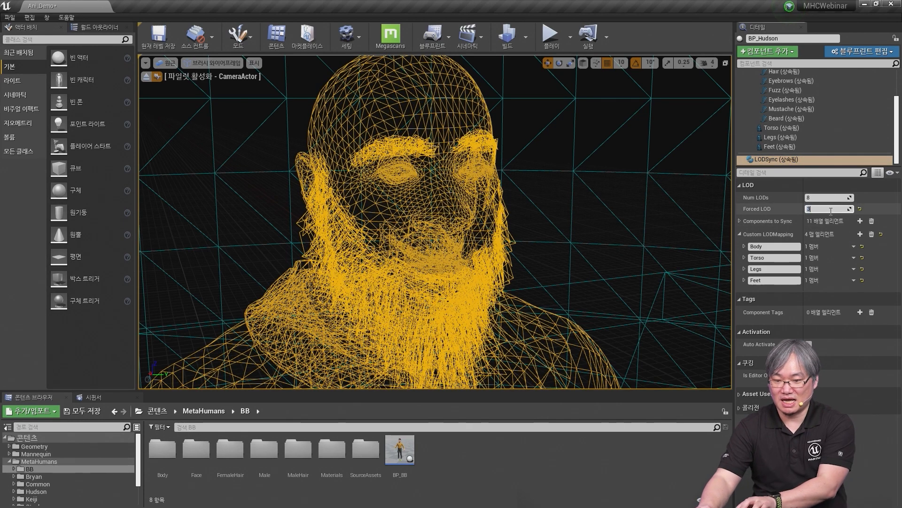
{"action": "key", "text": "Return"}
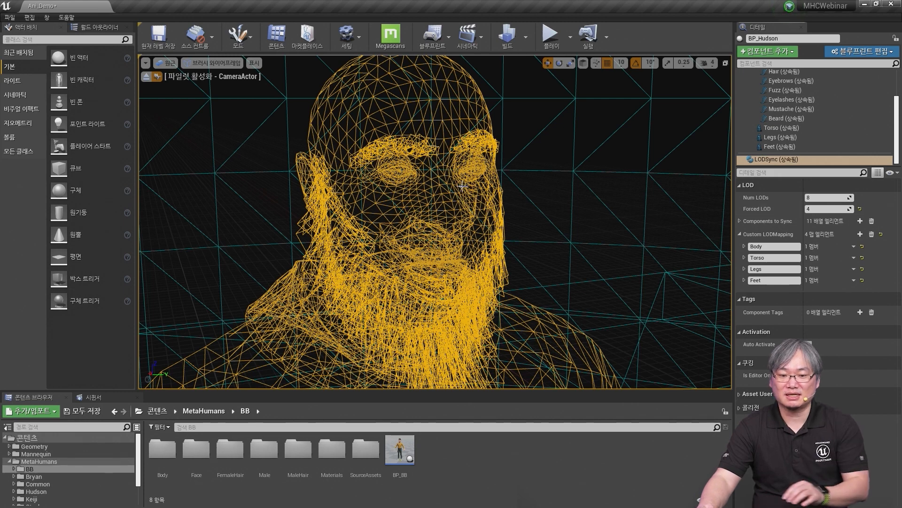
Step: Return the viewport to lit shading and set BP_Hudson's Forced LOD to 0
{"action": "key", "text": "alt+4"}
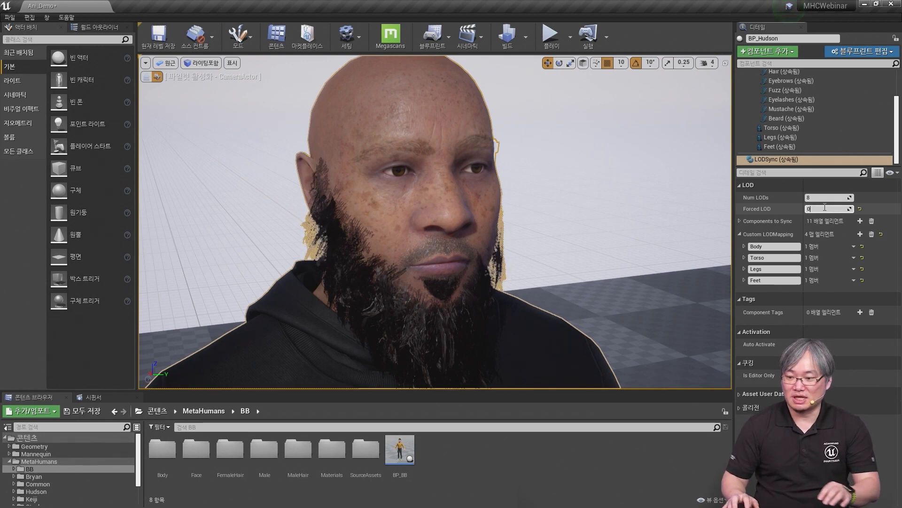
{"action": "key", "text": "Return"}
{"action": "right_click_drag", "start_coordinate": [573, 232], "coordinate": [573, 233]}
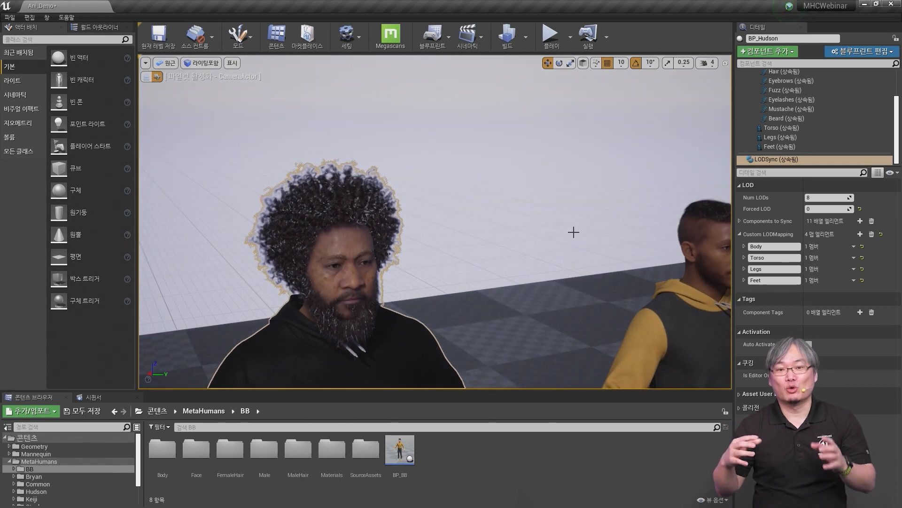
{"action": "right_click_drag", "start_coordinate": [574, 232], "coordinate": [573, 232]}
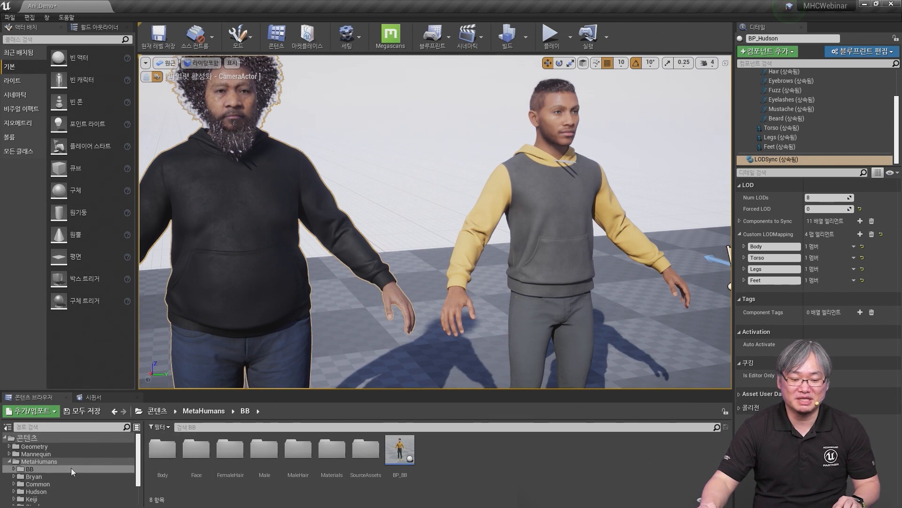
Step: Place the BP_BB MetaHuman in the level beside the character in the yellow-sleeved hoodie, and rotate it 90° about the vertical axis
{"action": "key", "text": "s"}
{"action": "right_click_drag", "start_coordinate": [546, 330], "coordinate": [570, 348]}
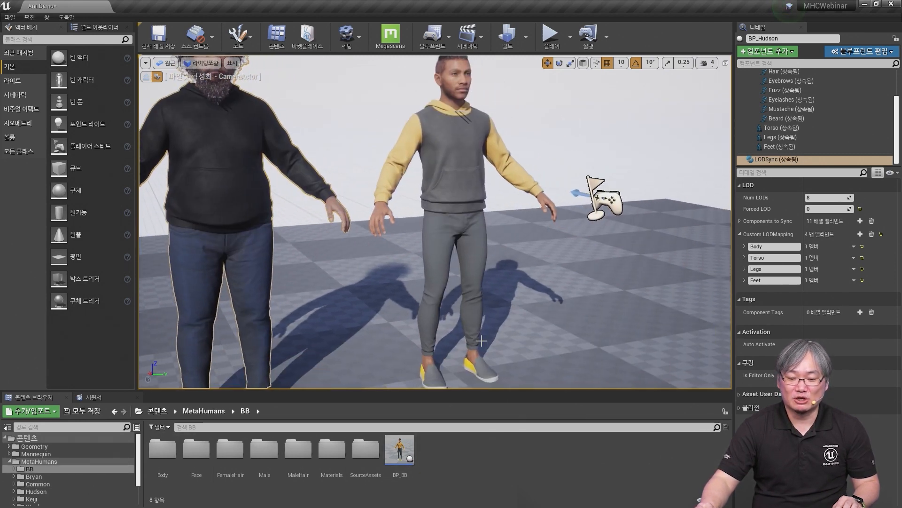
{"action": "left_click_drag", "start_coordinate": [407, 442], "coordinate": [617, 345]}
{"action": "key", "text": "e"}
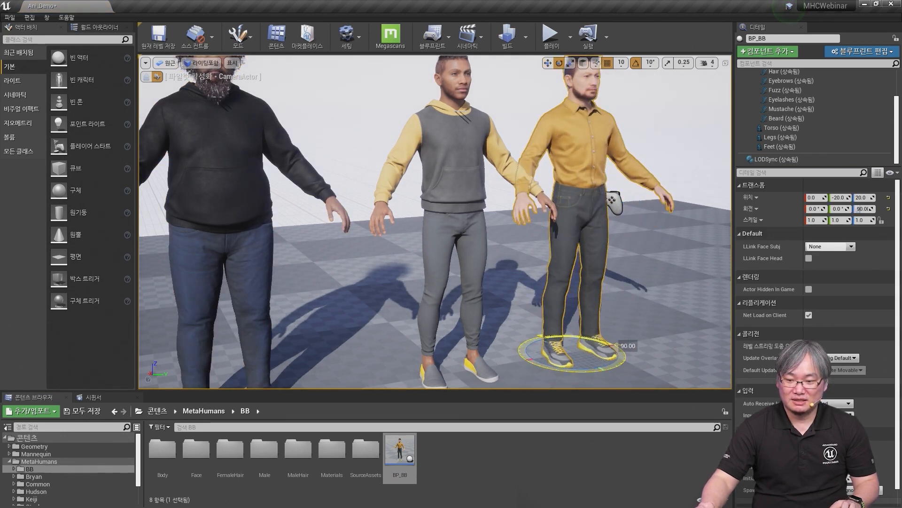
Step: Move BP_BB about 10 units along Y, closer to the character in the yellow-sleeved hoodie
{"action": "key", "text": "f"}
{"action": "scroll", "coordinate": [435, 221], "scroll_direction": "up", "scroll_amount": 3}
{"action": "mouse_move", "coordinate": [452, 334]}
{"action": "right_mouse_down"}
{"action": "mouse_move", "coordinate": [435, 313]}
{"action": "mouse_move", "coordinate": [444, 306]}
{"action": "mouse_move", "coordinate": [453, 334]}
{"action": "right_mouse_up"}
{"action": "key", "text": "w"}
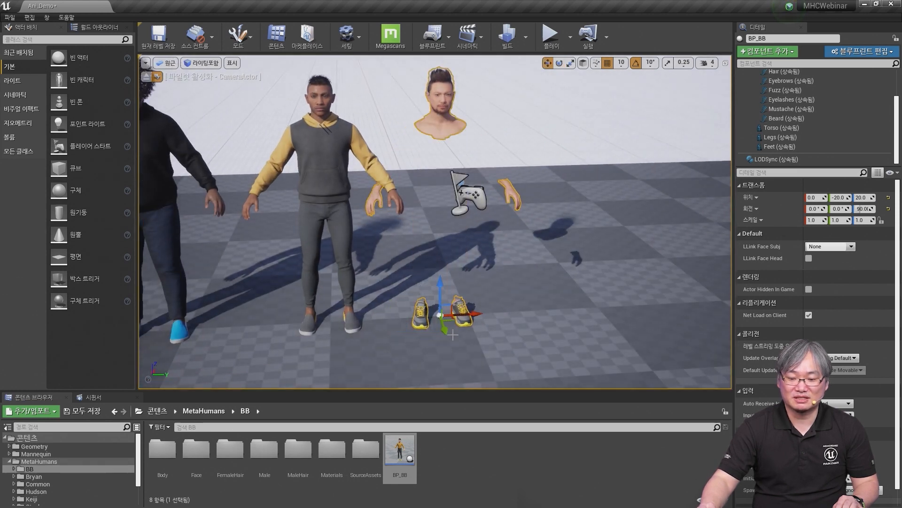
{"action": "left_click_drag", "start_coordinate": [449, 322], "coordinate": [440, 320]}
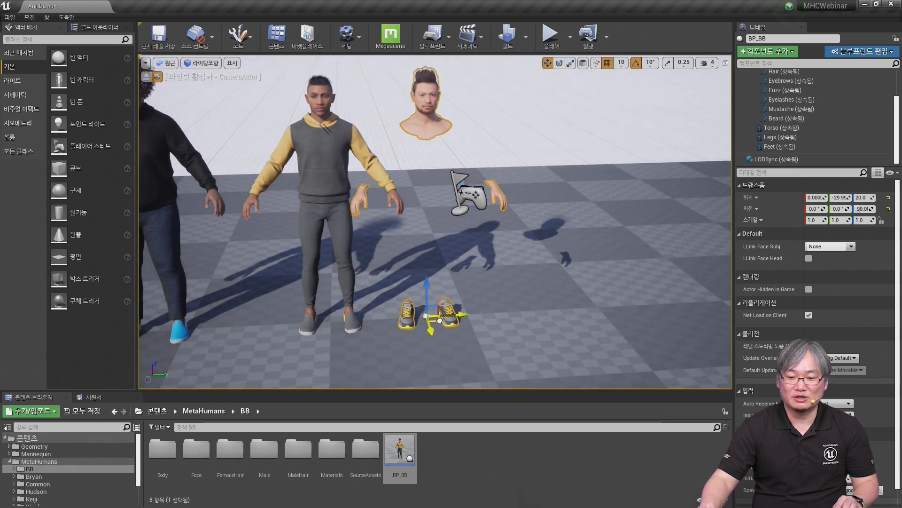
Step: View BP_BB and the neighbouring character in the yellow-sleeved hoodie side by side from the front
{"action": "key", "text": "f"}
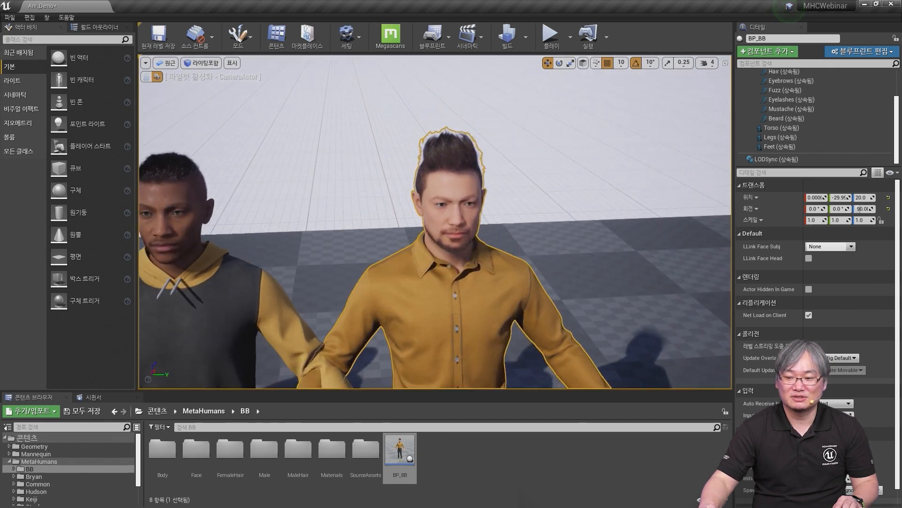
{"action": "right_click_drag", "start_coordinate": [382, 265], "coordinate": [335, 281]}
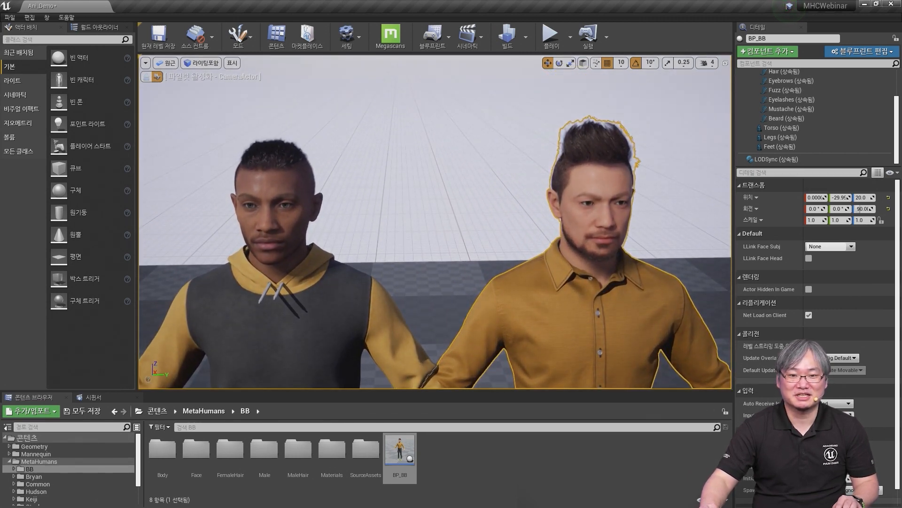
{"action": "right_click_drag", "start_coordinate": [450, 304], "coordinate": [444, 307]}
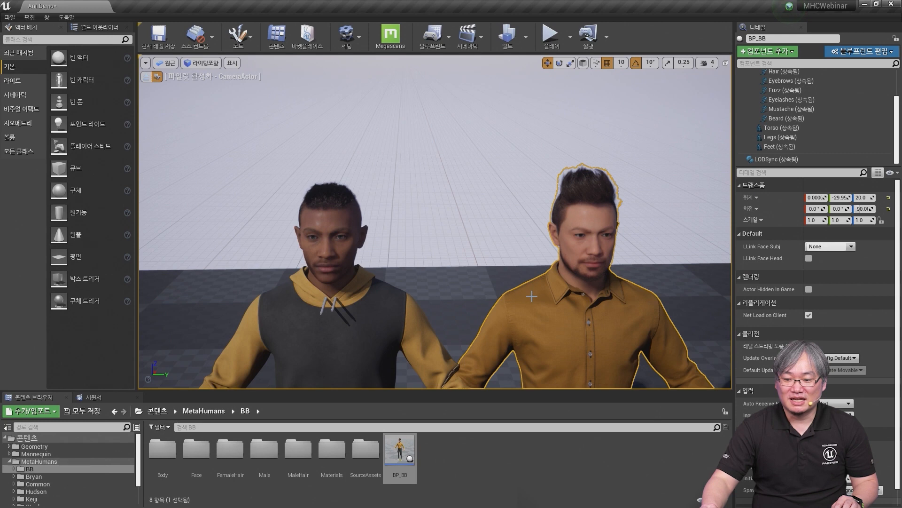
Step: Create a level sequence in the MHCWebinar folder, keeping the default name NewLevelSequence
{"action": "right_click_drag", "start_coordinate": [480, 276], "coordinate": [491, 278]}
{"action": "left_click_drag", "start_coordinate": [480, 276], "coordinate": [476, 270]}
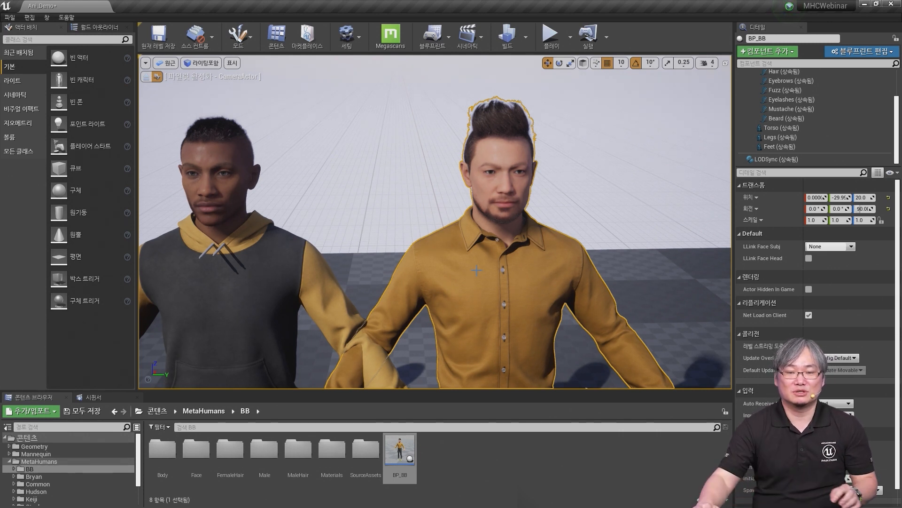
{"action": "mouse_move", "coordinate": [528, 374]}
{"action": "right_mouse_down"}
{"action": "mouse_move", "coordinate": [505, 385]}
{"action": "mouse_move", "coordinate": [522, 376]}
{"action": "right_mouse_up"}
{"action": "left_click_drag", "start_coordinate": [484, 100], "coordinate": [487, 117]}
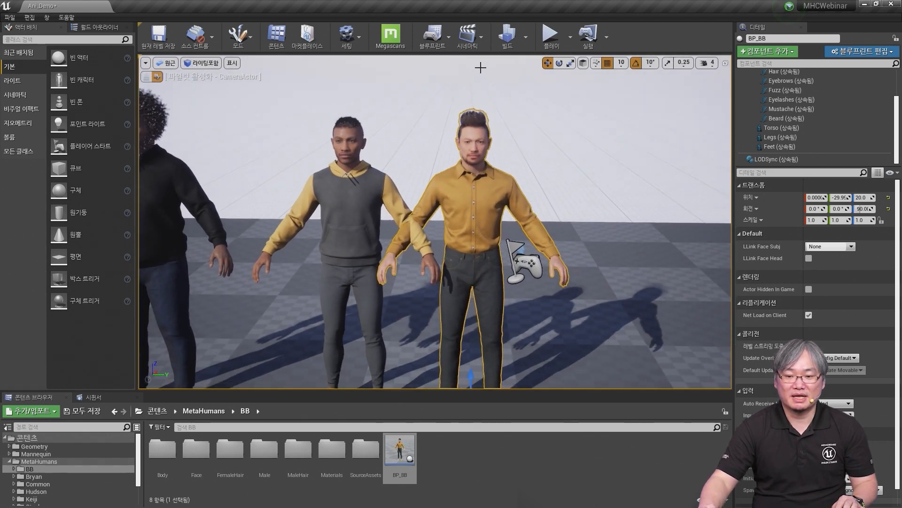
{"action": "left_click", "coordinate": [476, 42]}
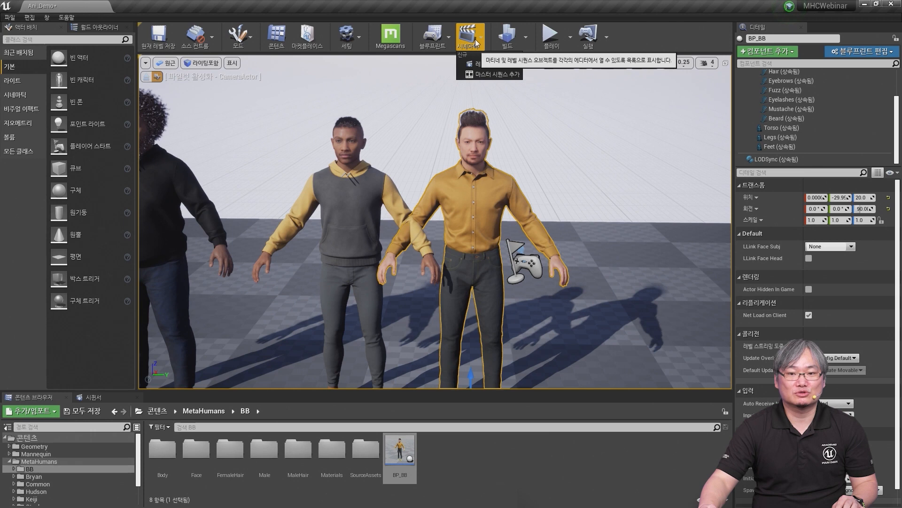
{"action": "left_click", "coordinate": [495, 65]}
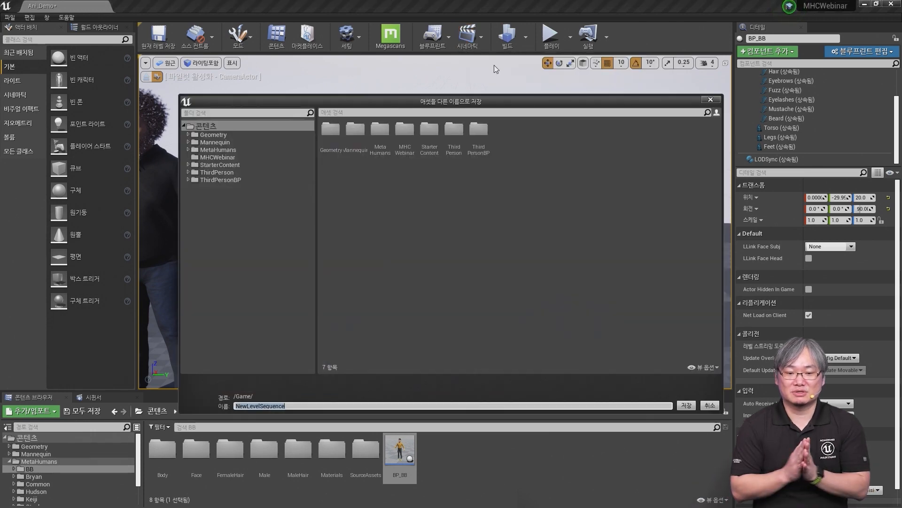
{"action": "left_click", "coordinate": [220, 158]}
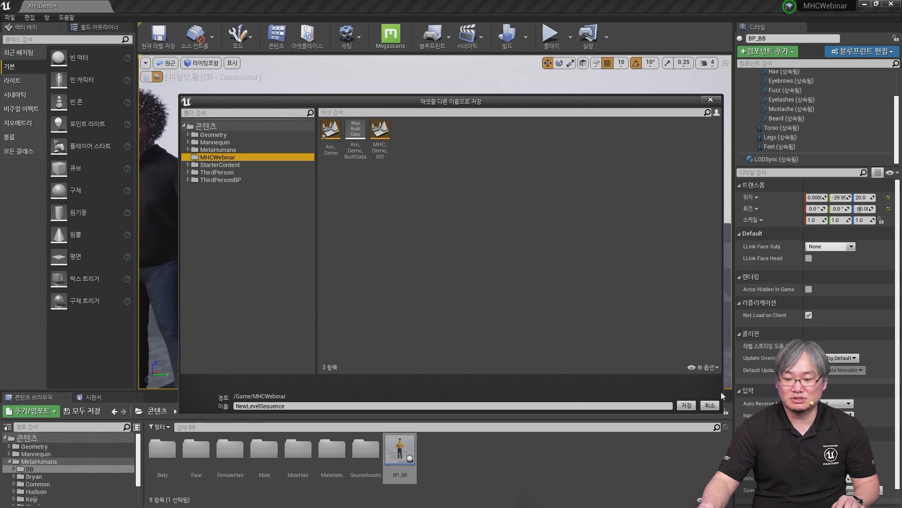
{"action": "left_click", "coordinate": [686, 405]}
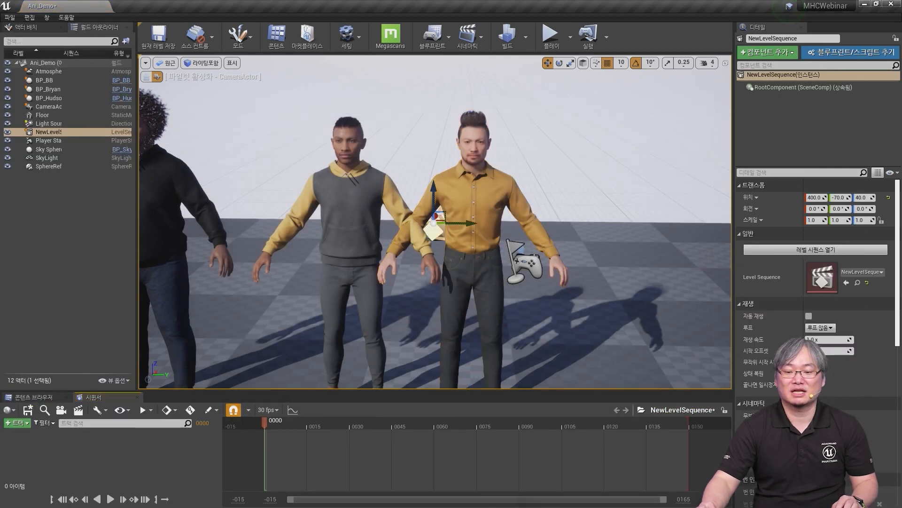
Step: Add BP_BB from the level's actor list to the sequence as a track, and enlarge the Sequencer area
{"action": "key", "text": "f"}
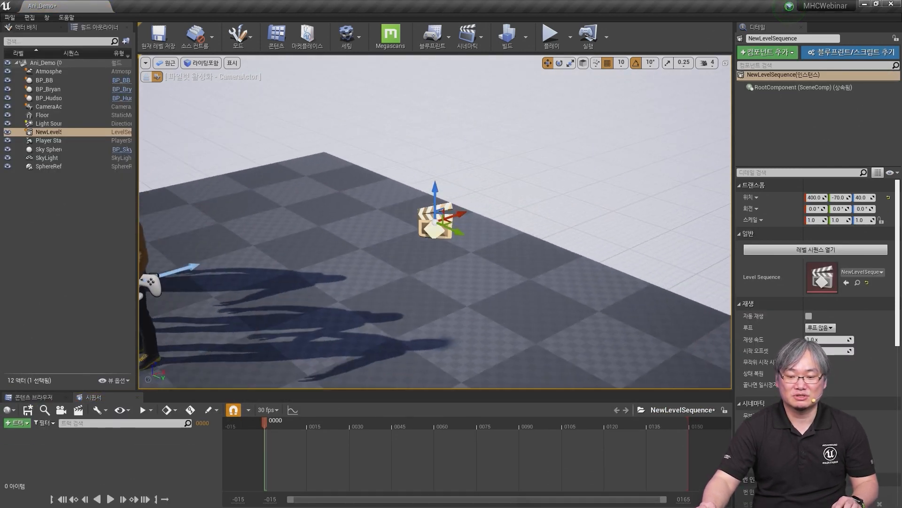
{"action": "left_click_drag", "start_coordinate": [435, 244], "coordinate": [532, 222], "text": "alt"}
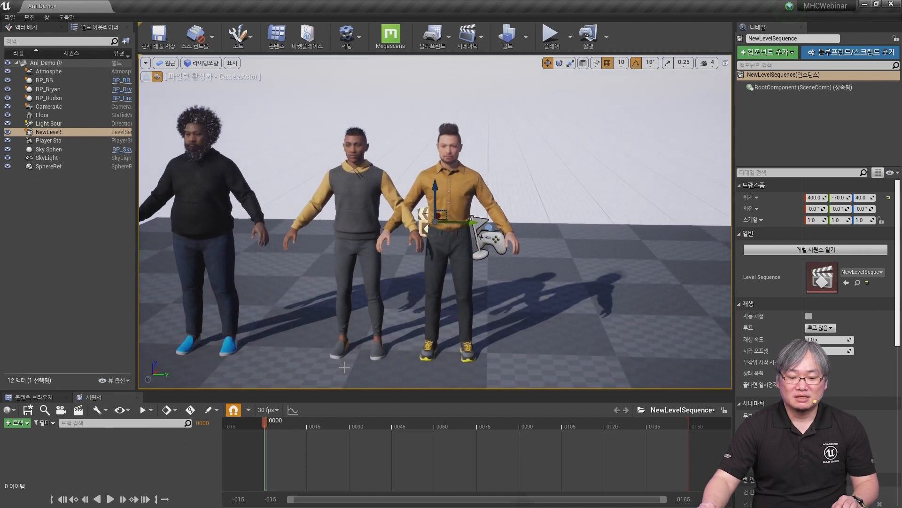
{"action": "left_click_drag", "start_coordinate": [339, 388], "coordinate": [339, 367]}
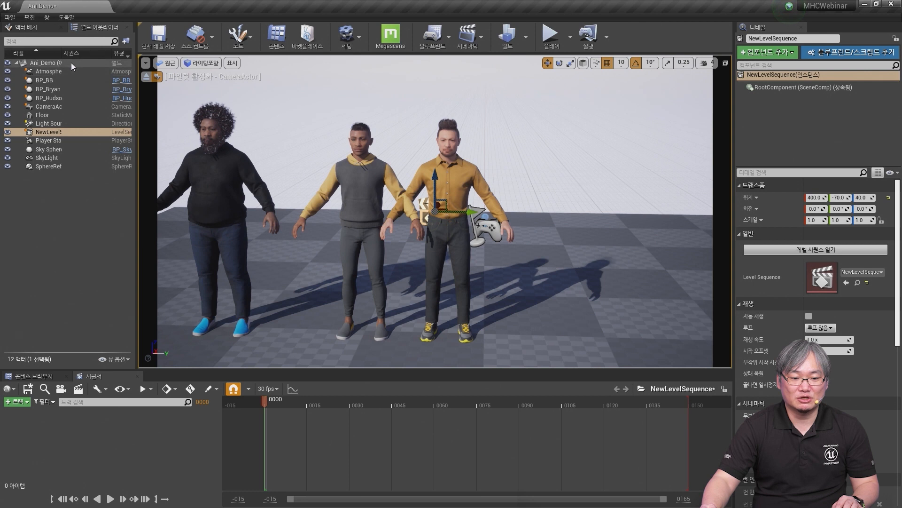
{"action": "left_click_drag", "start_coordinate": [62, 53], "coordinate": [79, 54]}
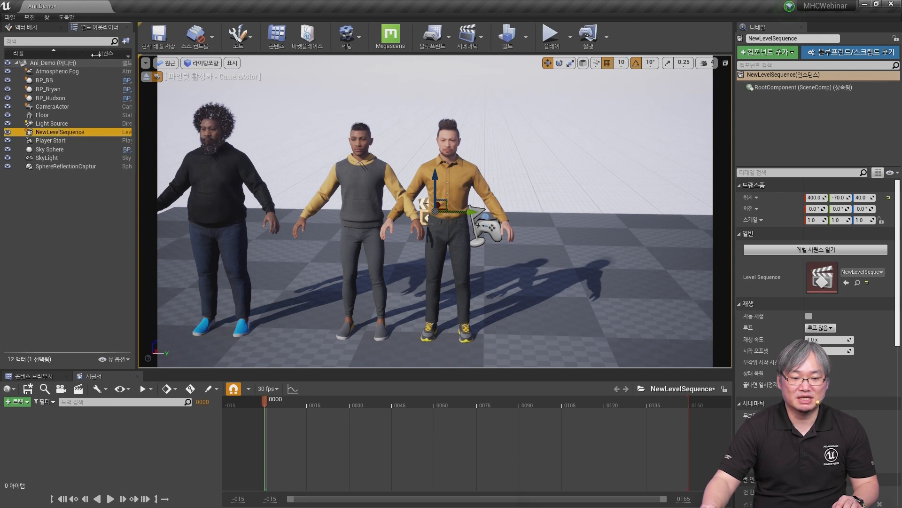
{"action": "left_click", "coordinate": [57, 194]}
{"action": "left_click", "coordinate": [47, 80]}
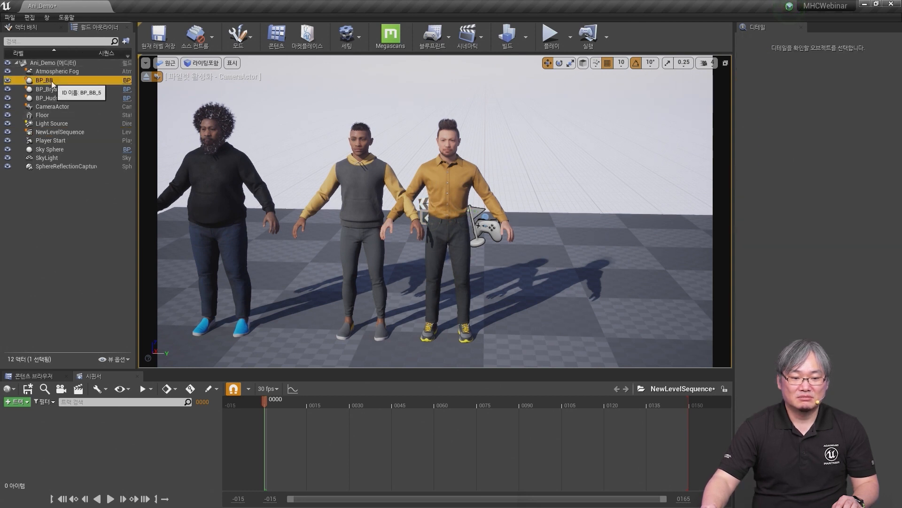
{"action": "left_click_drag", "start_coordinate": [52, 81], "coordinate": [74, 439]}
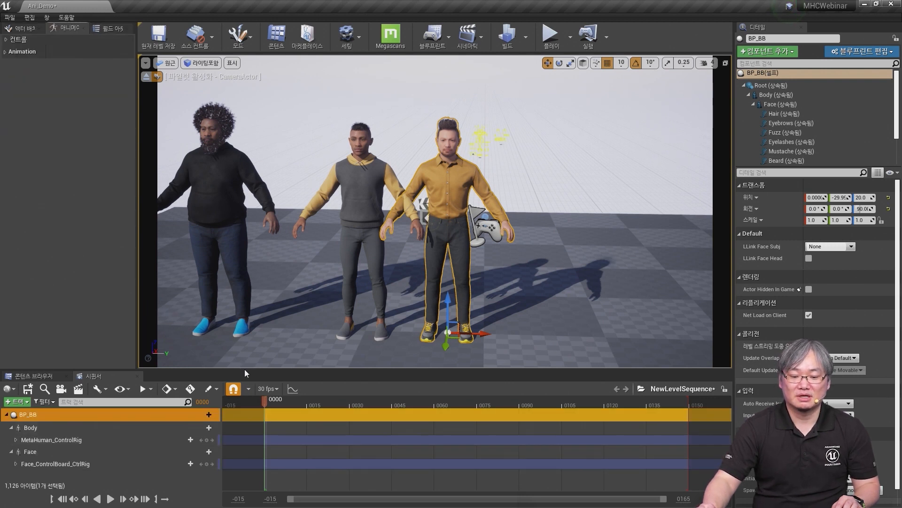
{"action": "left_click_drag", "start_coordinate": [244, 370], "coordinate": [117, 275]}
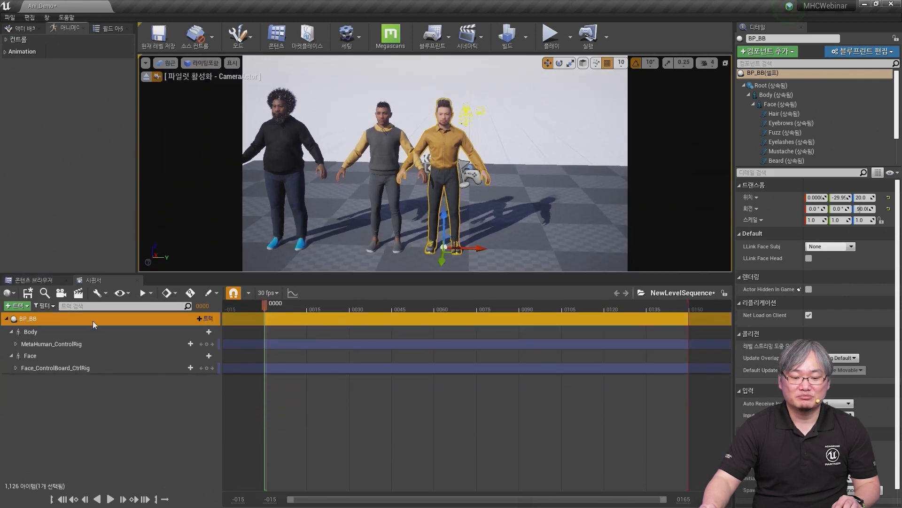
Step: Frame BP_BB's face with its facial control board and key the whole Face_ControlBoard_CtrlRig at frame 0
{"action": "left_click", "coordinate": [60, 343]}
{"action": "left_click", "coordinate": [67, 368]}
{"action": "right_click_drag", "start_coordinate": [368, 220], "coordinate": [389, 204]}
{"action": "key", "text": "w"}
{"action": "key", "text": "w"}
{"action": "key", "text": "e"}
{"action": "key", "text": "a"}
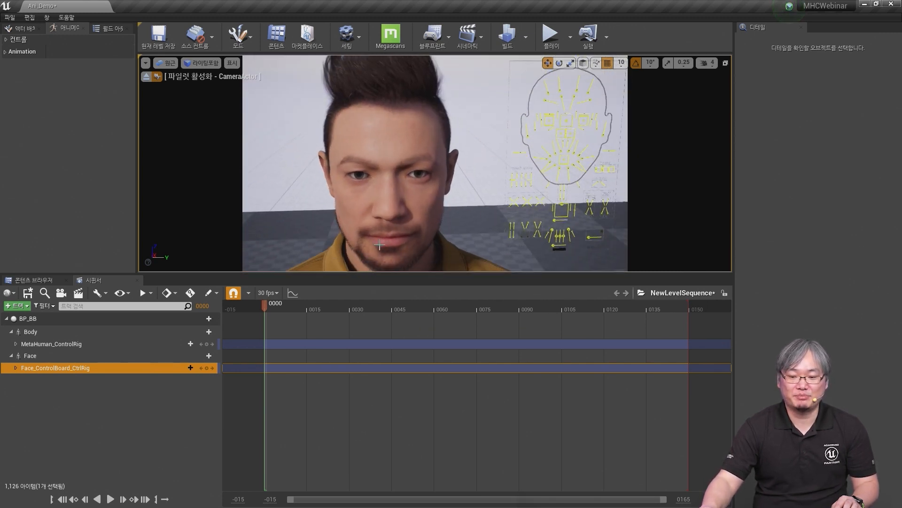
{"action": "left_click", "coordinate": [83, 388]}
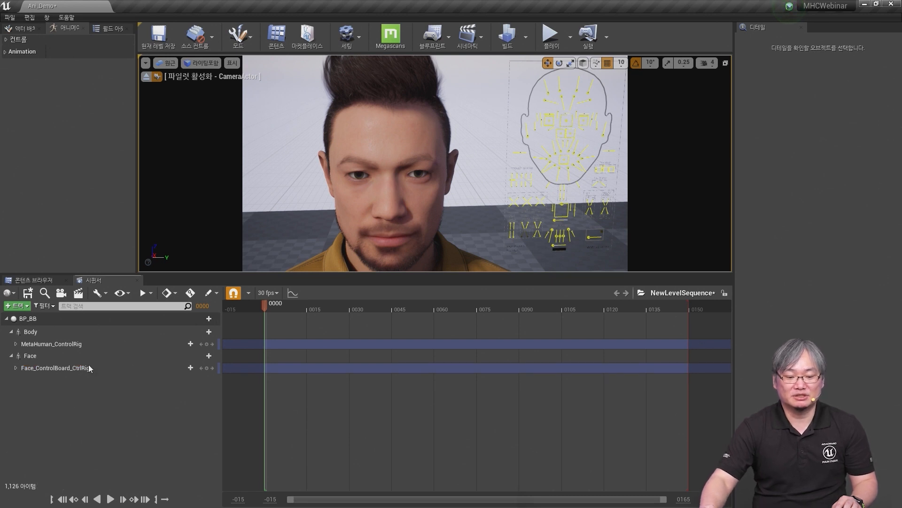
{"action": "left_click", "coordinate": [78, 368]}
{"action": "left_click", "coordinate": [207, 368]}
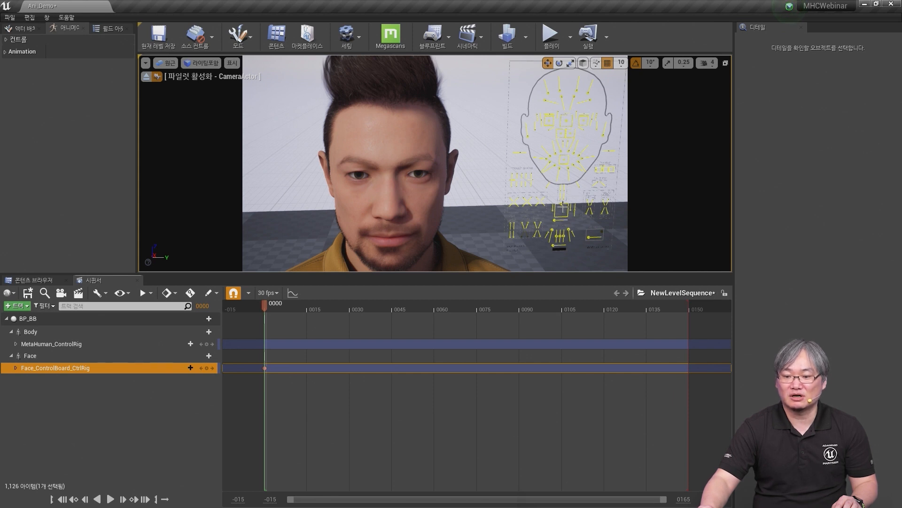
Step: With grid snapping off, open the jaw at frame 45 by moving CTRL_C_jaw to about X 0.61, Y 0.66, and key it
{"action": "left_click", "coordinate": [567, 219]}
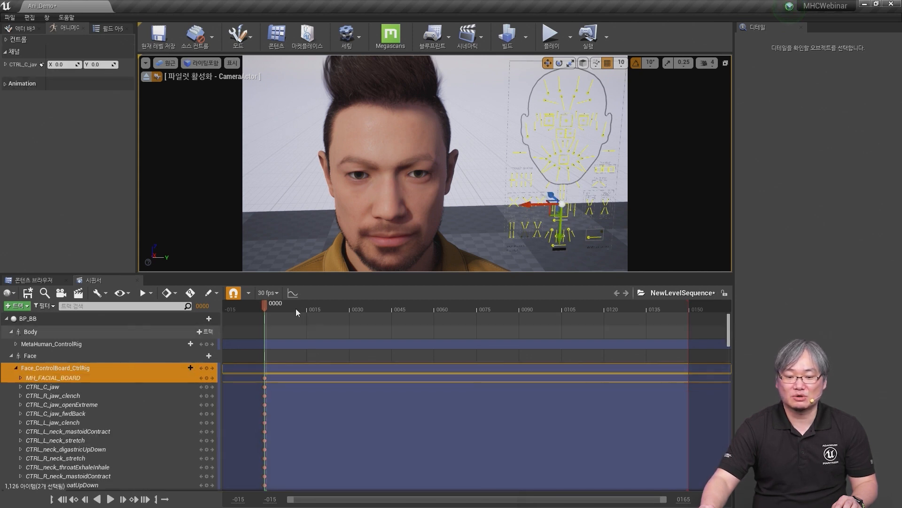
{"action": "left_click_drag", "start_coordinate": [265, 306], "coordinate": [394, 306]}
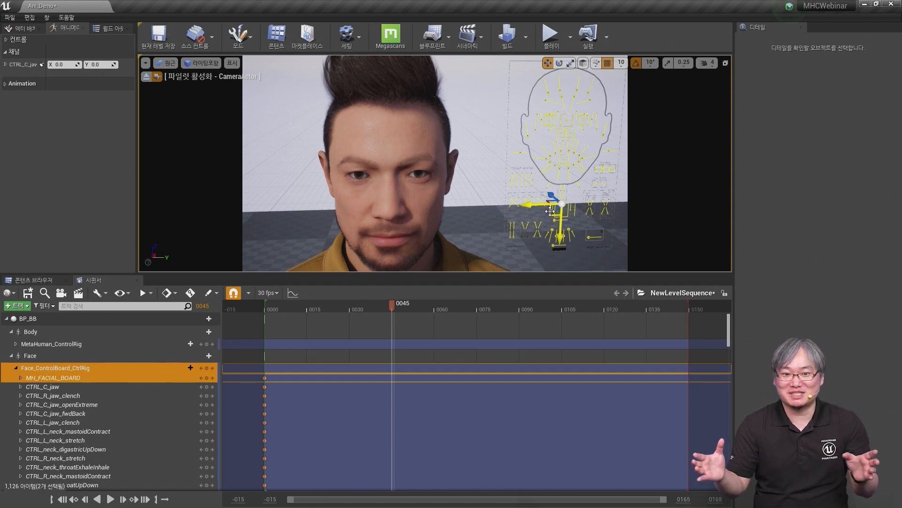
{"action": "left_click", "coordinate": [607, 63]}
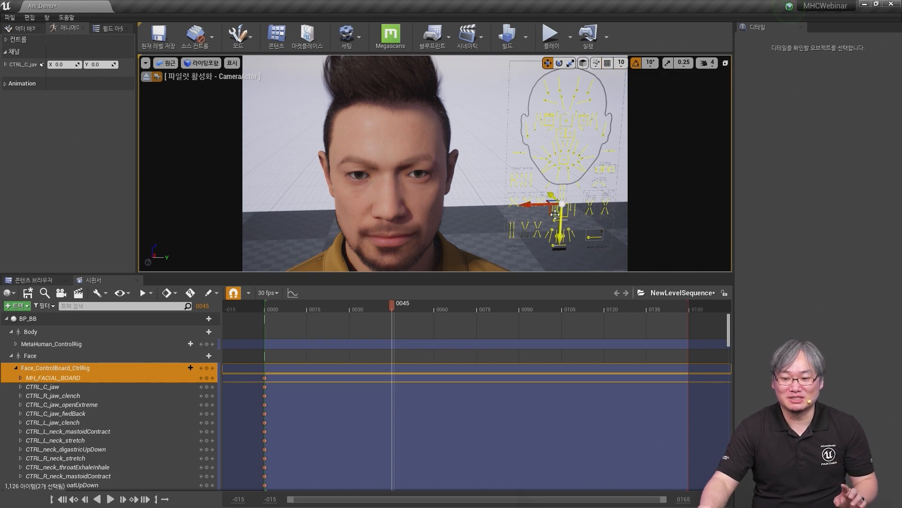
{"action": "left_click_drag", "start_coordinate": [554, 214], "coordinate": [545, 222]}
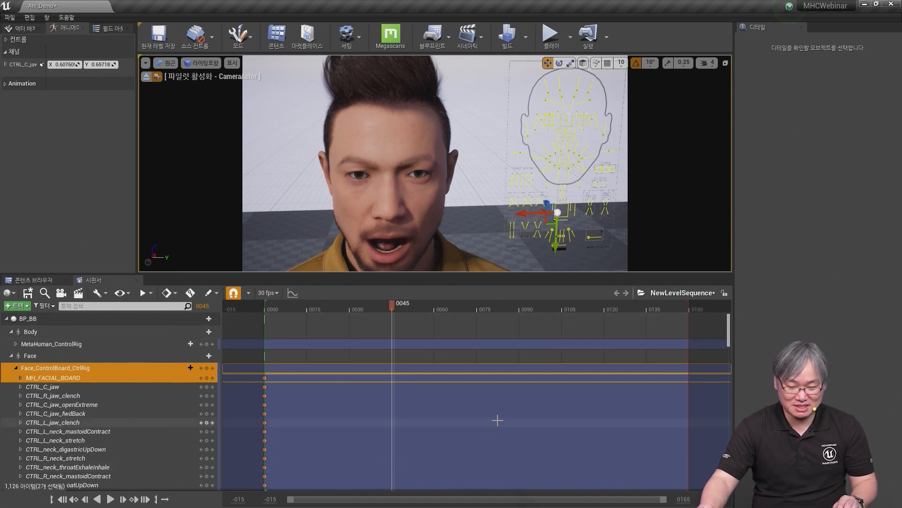
{"action": "key", "text": "s"}
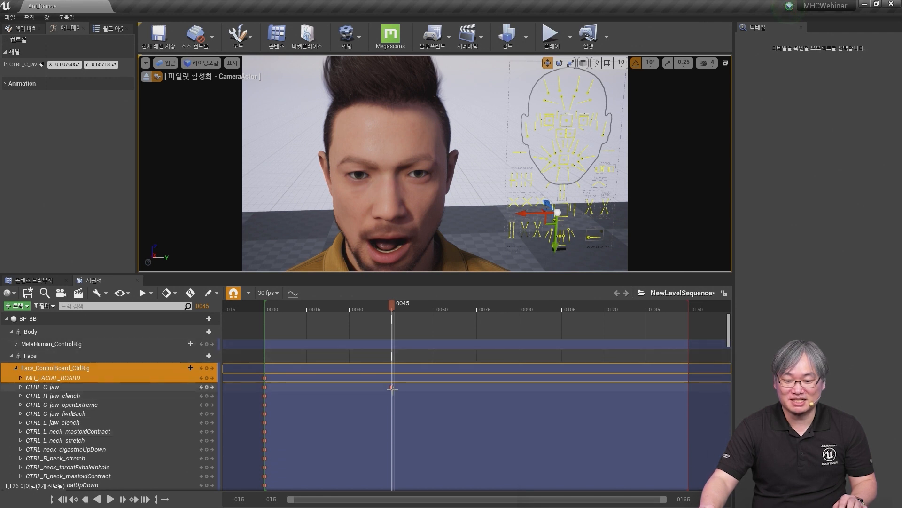
Step: At frame 90, move the CTRL_C_jaw control to X -1.0, Y 0.0, key it, and scrub back through the jaw animation
{"action": "left_click_drag", "start_coordinate": [394, 303], "coordinate": [520, 308]}
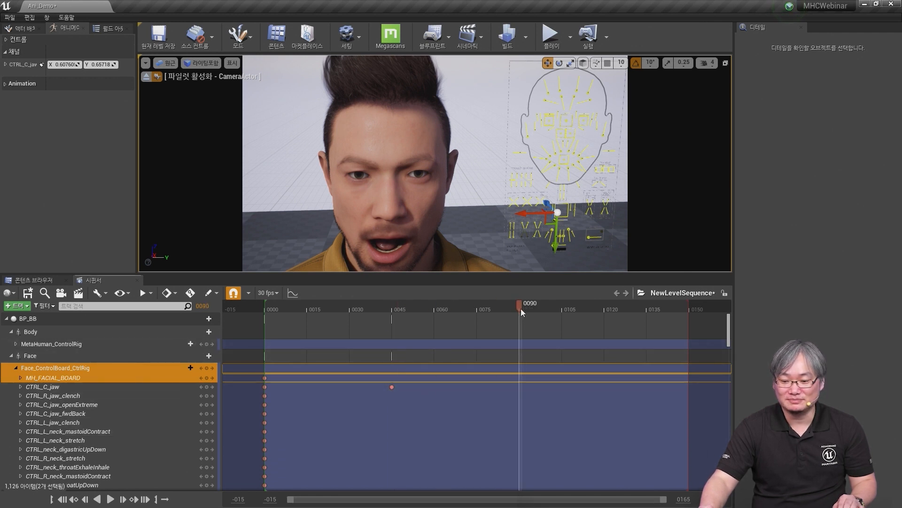
{"action": "left_click", "coordinate": [547, 224]}
{"action": "left_click", "coordinate": [558, 211]}
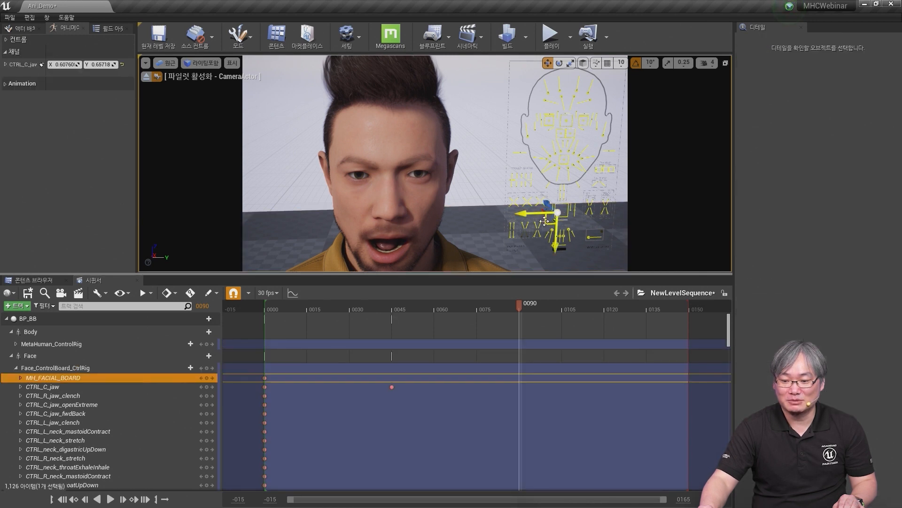
{"action": "left_click_drag", "start_coordinate": [544, 221], "coordinate": [556, 214]}
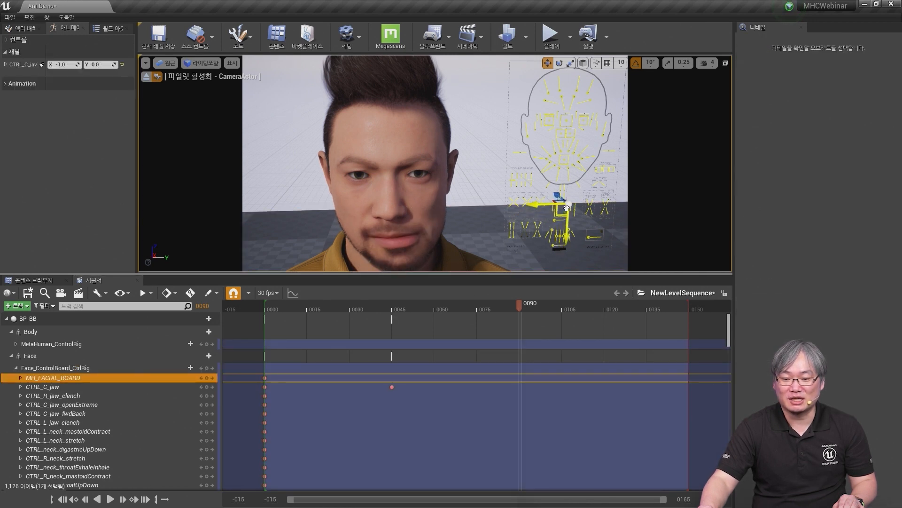
{"action": "key", "text": "s"}
{"action": "left_click_drag", "start_coordinate": [495, 305], "coordinate": [290, 329]}
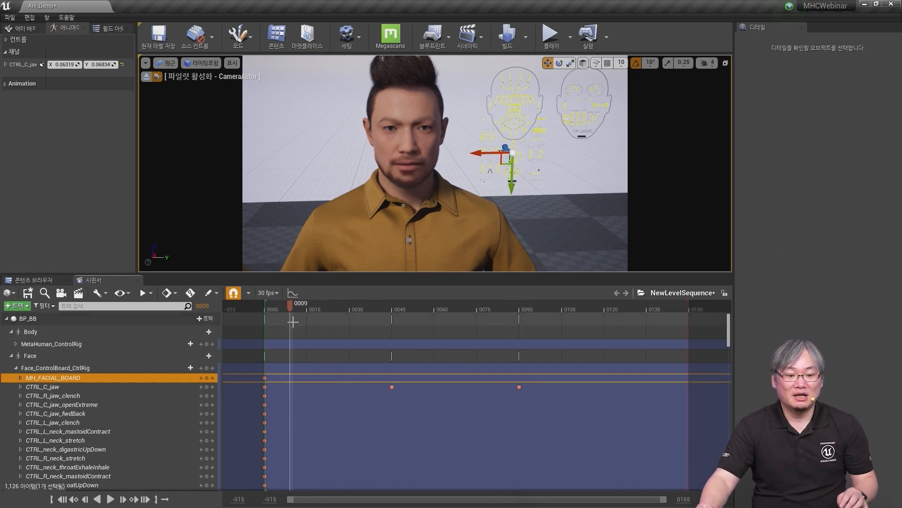
Step: Collapse the Face track, bring up BP_BB's body rig controls, and select the left lower-arm FK control
{"action": "left_click", "coordinate": [11, 355]}
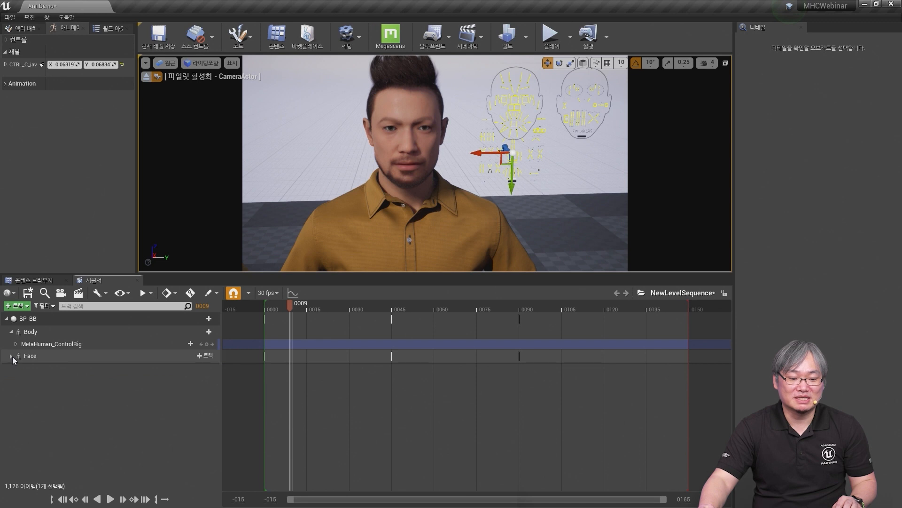
{"action": "left_click", "coordinate": [21, 343]}
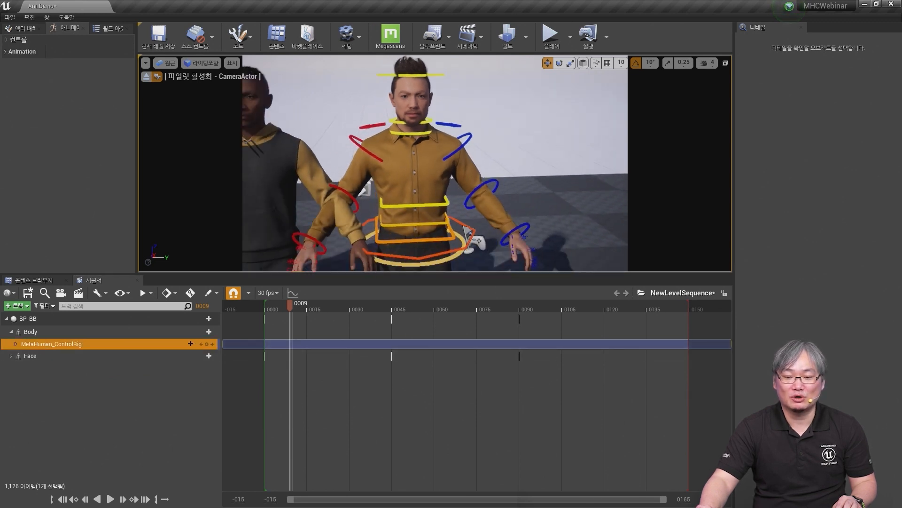
{"action": "middle_click_drag", "start_coordinate": [502, 165], "coordinate": [502, 132]}
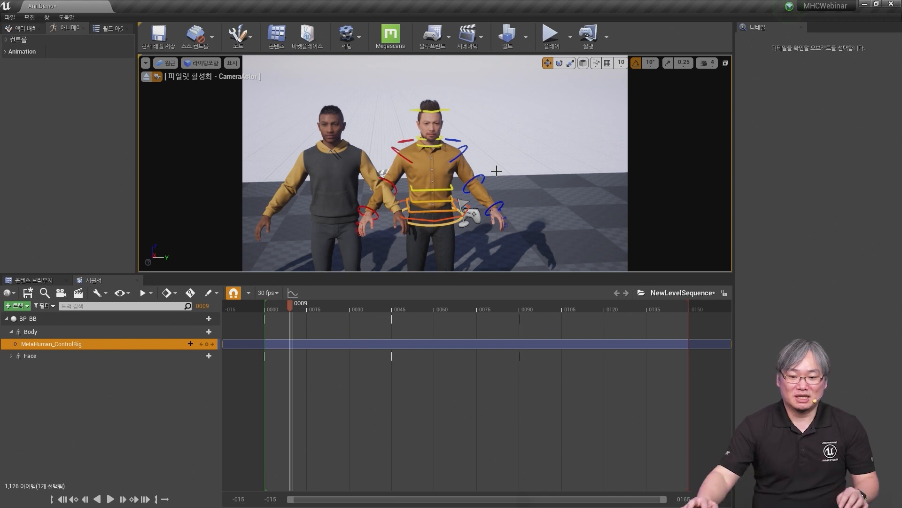
{"action": "left_click", "coordinate": [482, 178]}
{"action": "key", "text": "f"}
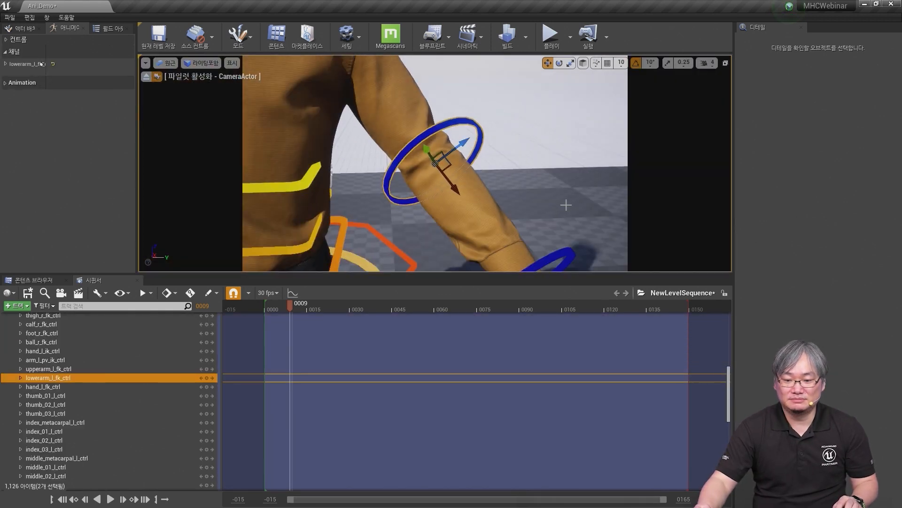
{"action": "scroll", "coordinate": [559, 205], "scroll_direction": "down", "scroll_amount": 7}
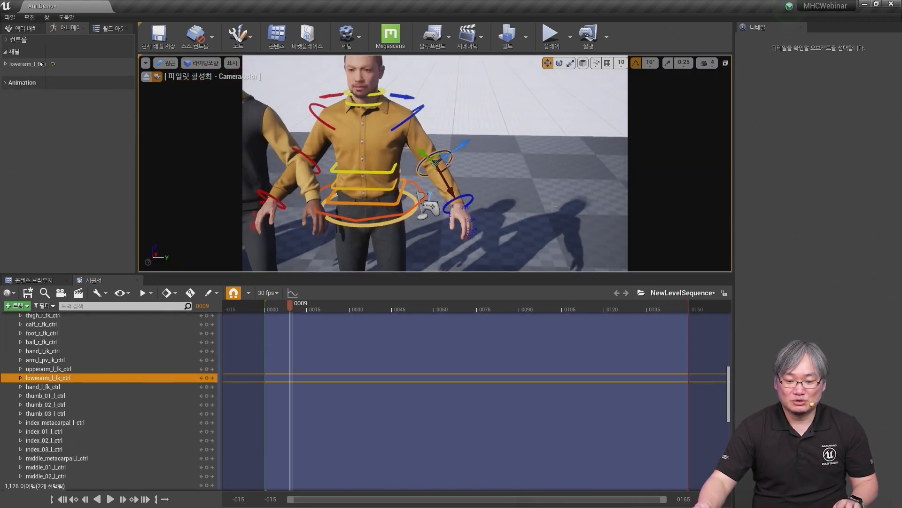
Step: Key all body controls of MetaHuman_ControlRig at frame 0
{"action": "scroll", "coordinate": [75, 338], "scroll_direction": "up", "scroll_amount": 10}
{"action": "left_click", "coordinate": [71, 344]}
{"action": "left_click", "coordinate": [58, 343]}
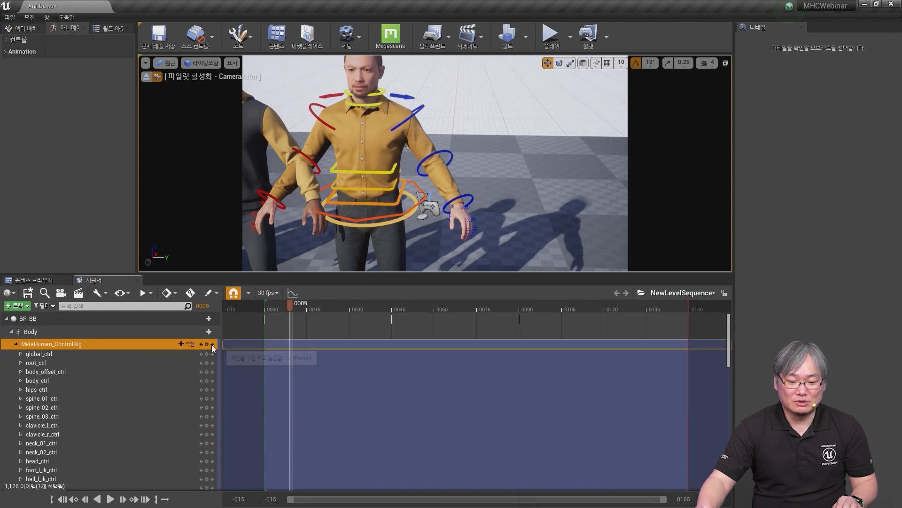
{"action": "left_click", "coordinate": [266, 310]}
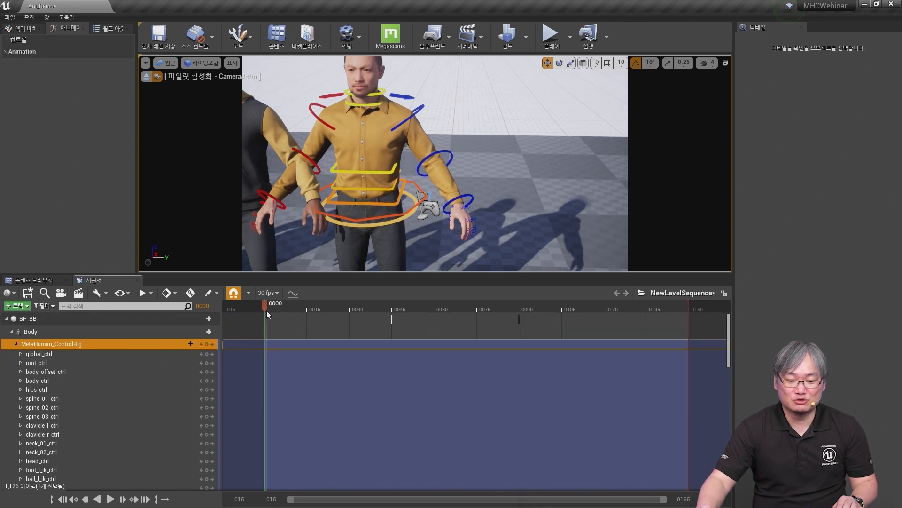
{"action": "left_click", "coordinate": [206, 344]}
{"action": "left_click_drag", "start_coordinate": [269, 305], "coordinate": [329, 310]}
{"action": "key", "text": "ctrl+z"}
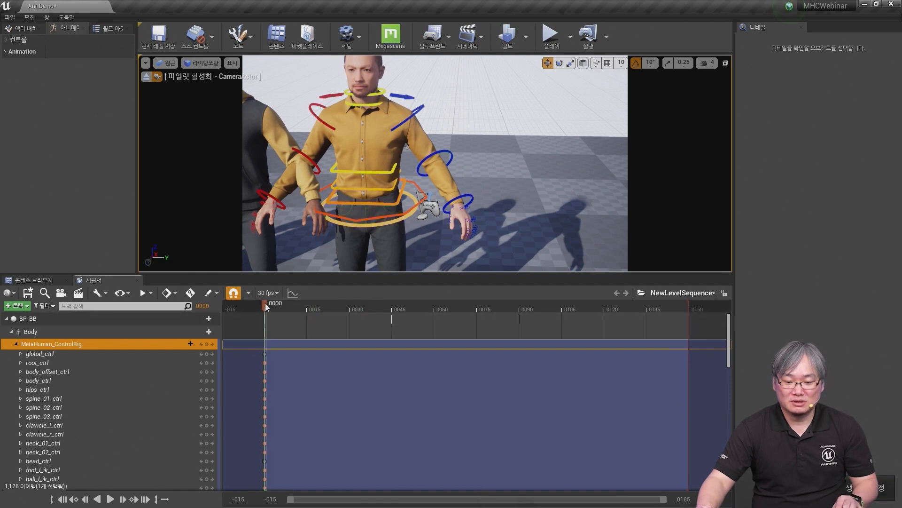
Step: At frame 45, rotate the lowerarm_l_fk_ctrl control to raise BP_BB's left forearm, key it, and scrub back to frame 0
{"action": "left_click_drag", "start_coordinate": [265, 303], "coordinate": [393, 309]}
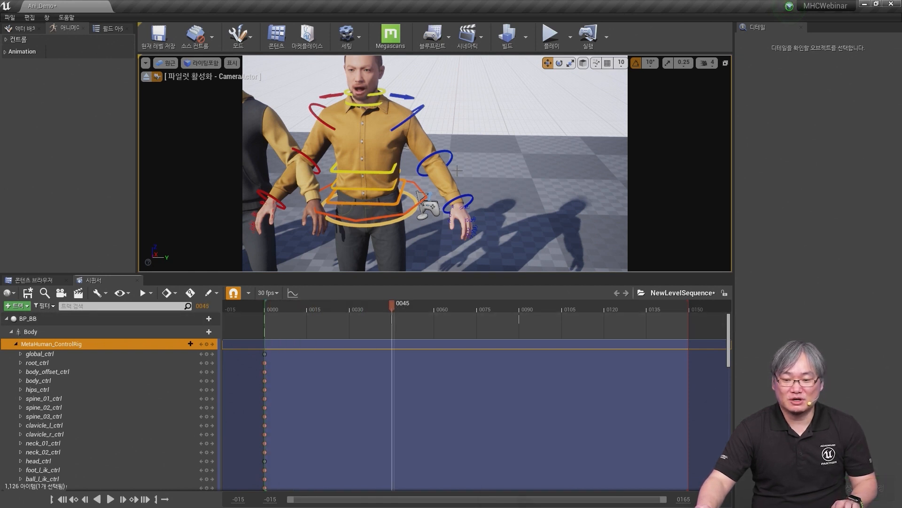
{"action": "left_click", "coordinate": [442, 176]}
{"action": "key", "text": "e"}
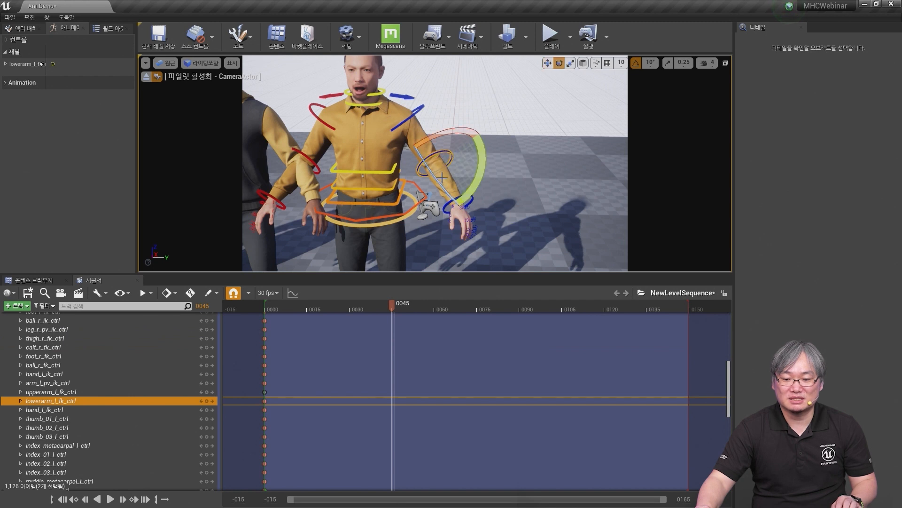
{"action": "left_click_drag", "start_coordinate": [440, 180], "coordinate": [423, 159]}
{"action": "key", "text": "s"}
{"action": "left_click_drag", "start_coordinate": [391, 306], "coordinate": [267, 331]}
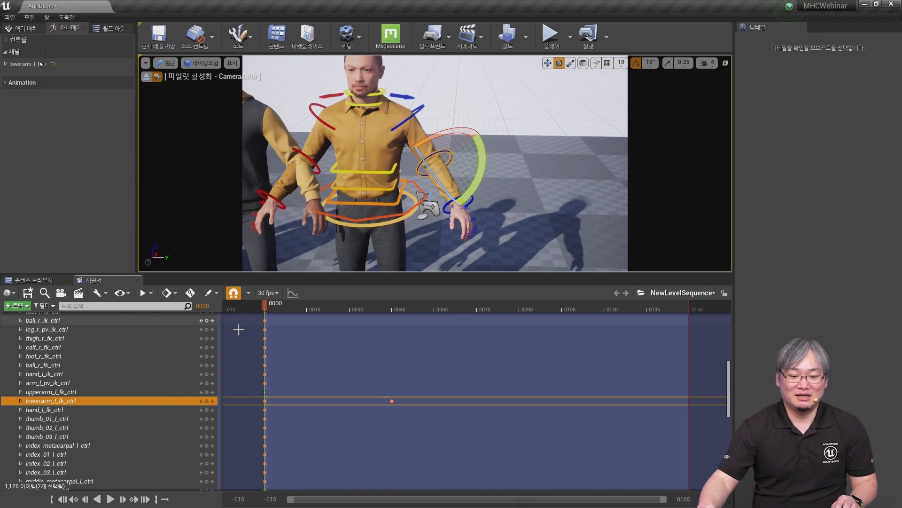
{"action": "scroll", "coordinate": [114, 430], "scroll_direction": "down", "scroll_amount": 5}
{"action": "scroll", "coordinate": [117, 428], "scroll_direction": "up", "scroll_amount": 7}
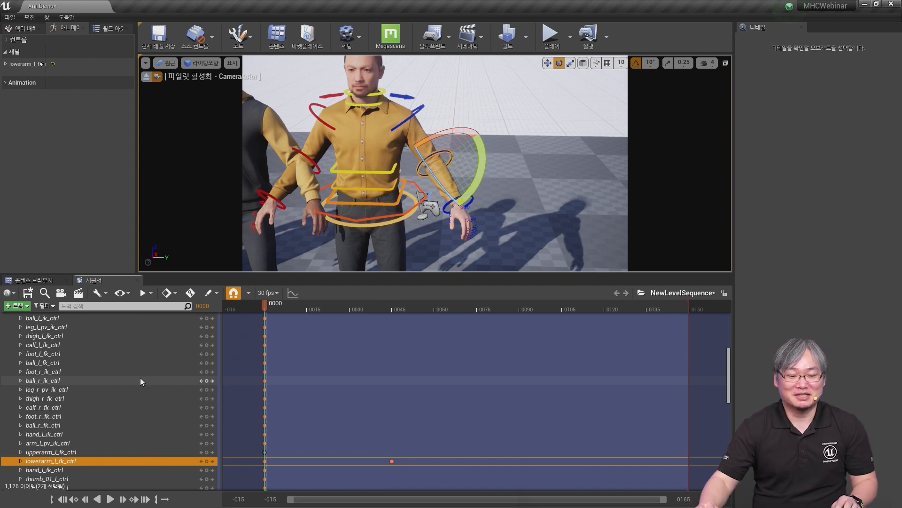
Step: Search the whole project content for "mh_" and run the MH_CR_Picker editor utility widget
{"action": "left_click", "coordinate": [29, 280]}
{"action": "left_click", "coordinate": [262, 424]}
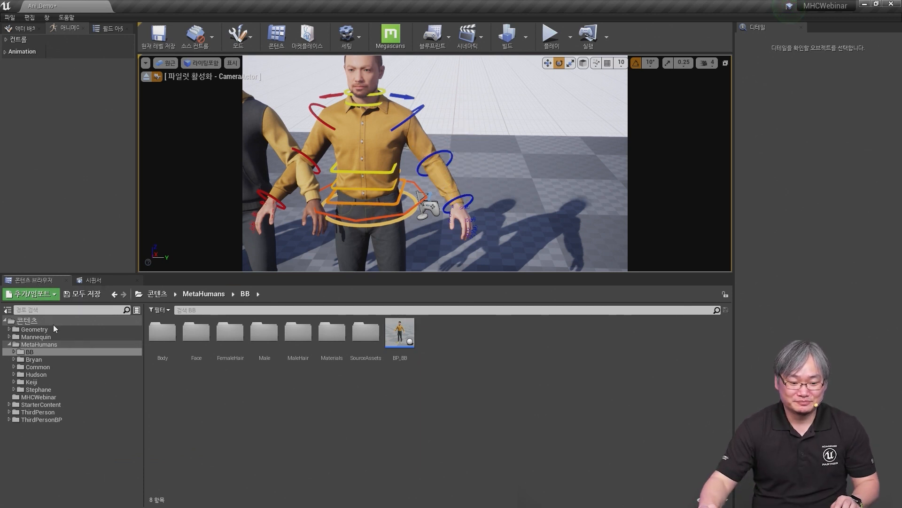
{"action": "left_click", "coordinate": [37, 321]}
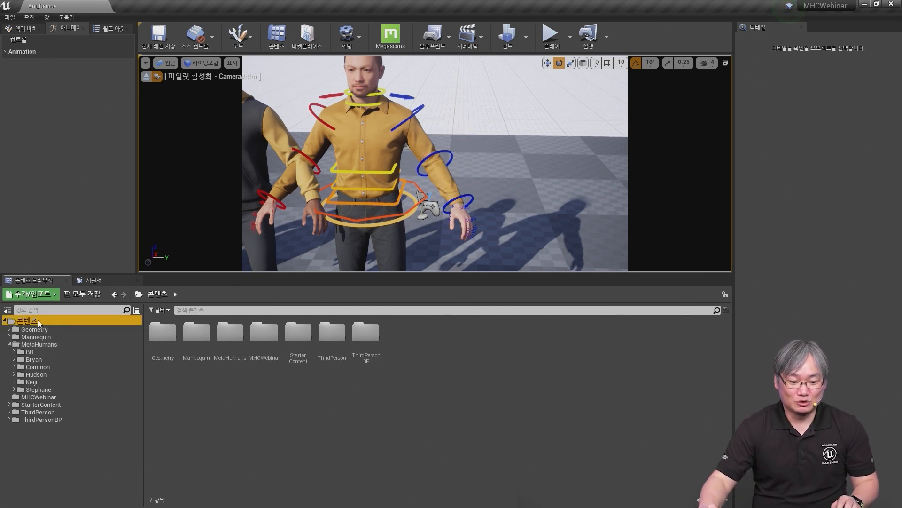
{"action": "left_click", "coordinate": [217, 309]}
{"action": "type", "text": "mh_"}
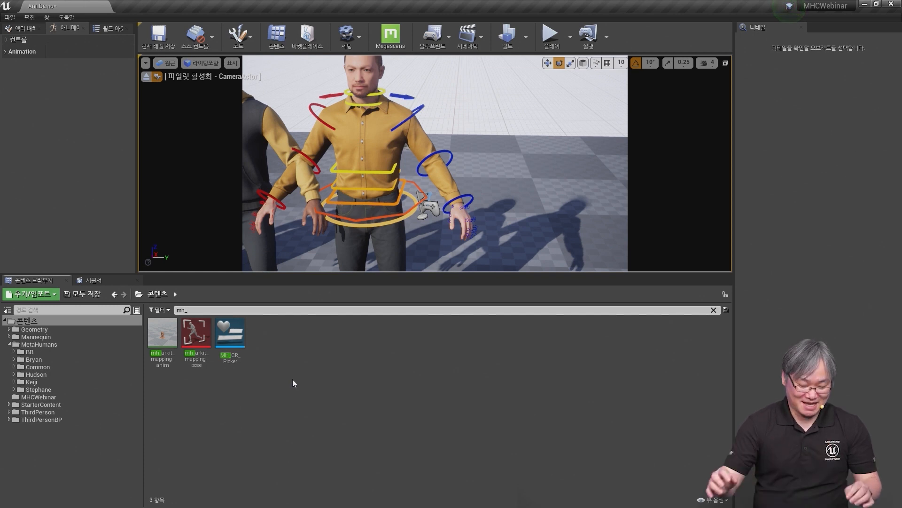
{"action": "left_click", "coordinate": [232, 335]}
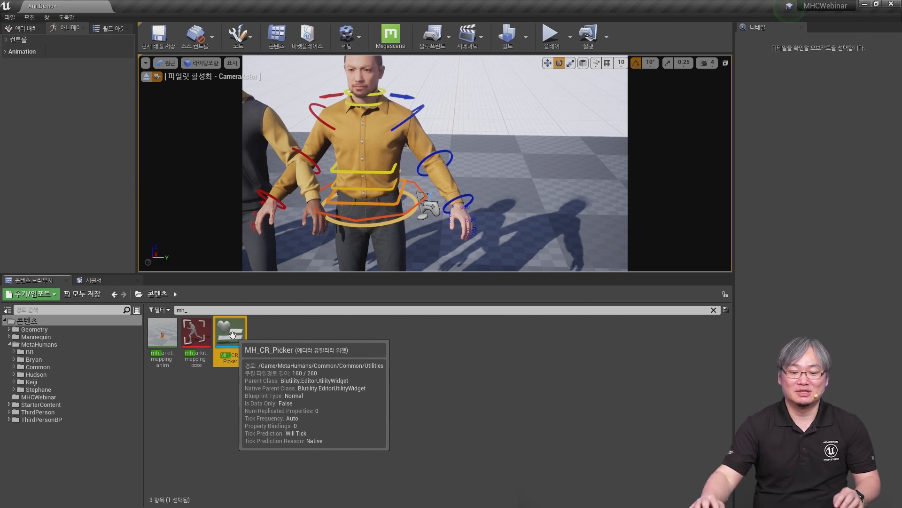
{"action": "right_click", "coordinate": [232, 335]}
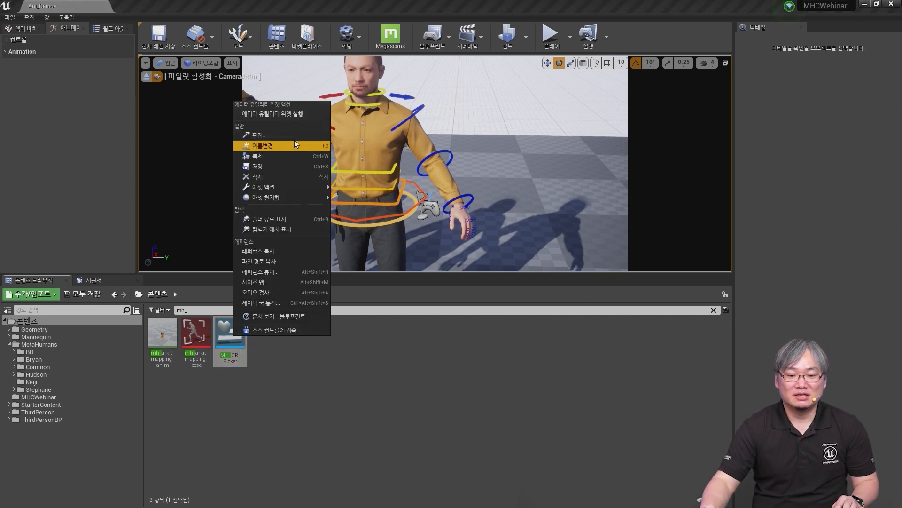
{"action": "left_click", "coordinate": [287, 114]}
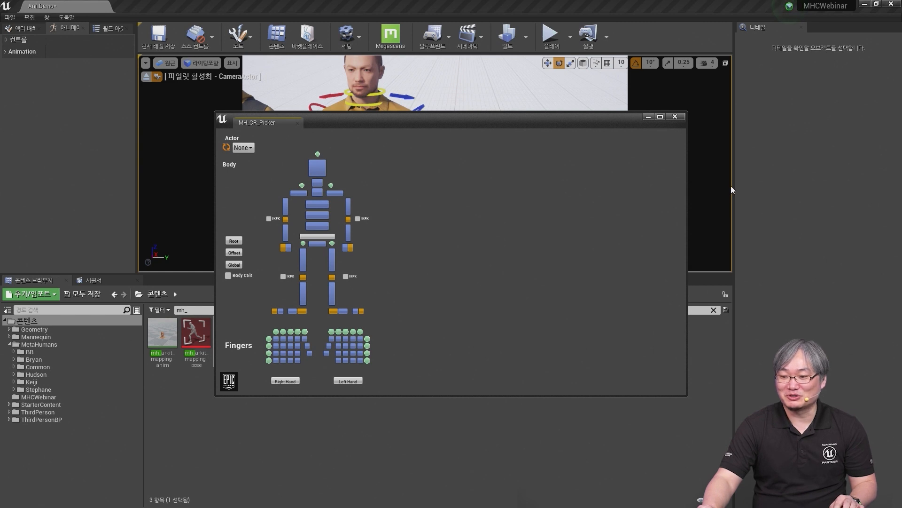
Step: Dock the MH_CR_Picker window beside the Details panel, enlarge the viewport, and bring the Sequencer back up at frame 0
{"action": "left_click_drag", "start_coordinate": [732, 190], "coordinate": [653, 190]}
{"action": "left_click_drag", "start_coordinate": [262, 123], "coordinate": [755, 27]}
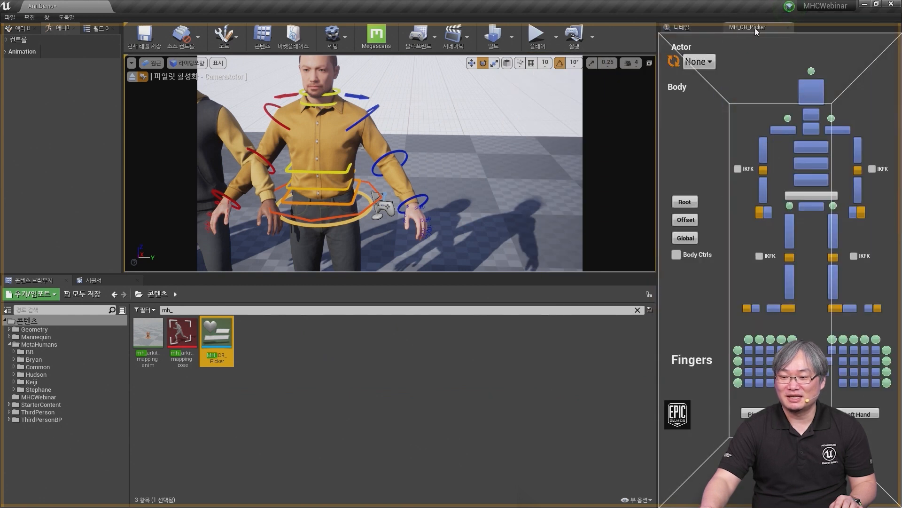
{"action": "left_click_drag", "start_coordinate": [661, 289], "coordinate": [505, 381]}
{"action": "left_click_drag", "start_coordinate": [447, 292], "coordinate": [447, 296]}
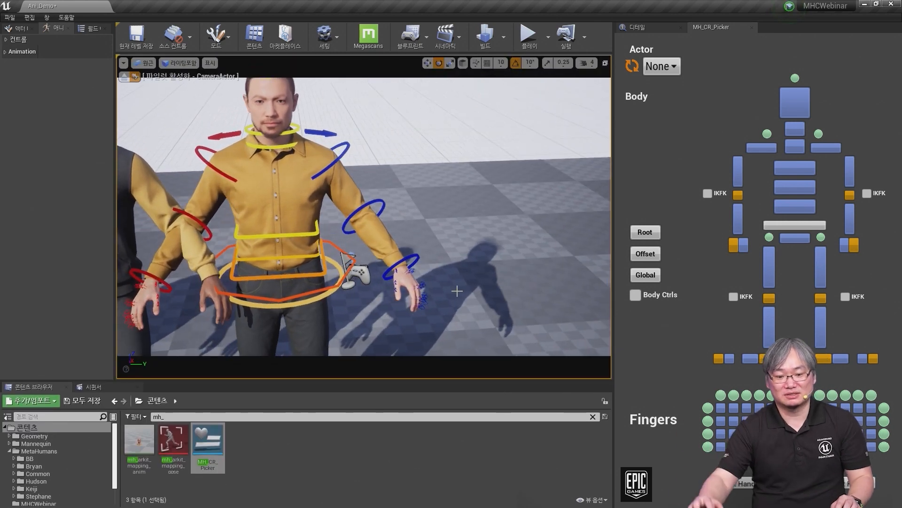
{"action": "left_click", "coordinate": [87, 387]}
{"action": "left_click_drag", "start_coordinate": [463, 279], "coordinate": [388, 282], "text": "alt"}
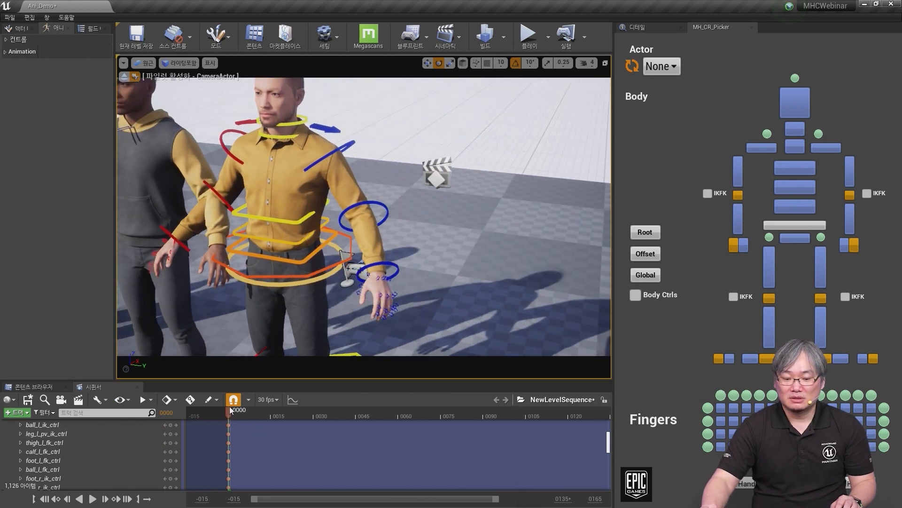
{"action": "left_click_drag", "start_coordinate": [301, 413], "coordinate": [229, 428]}
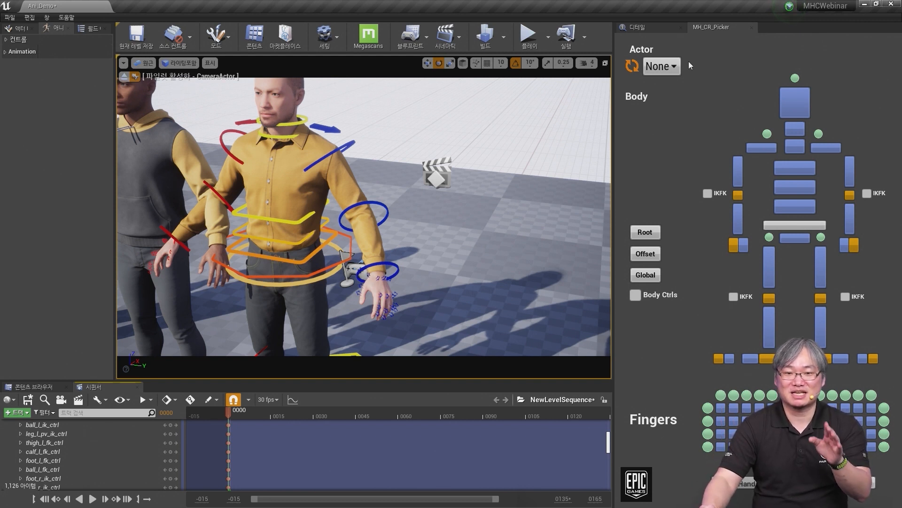
Step: Set the picker's actor to BP_BB and switch the right arm to IK
{"action": "left_click", "coordinate": [668, 68]}
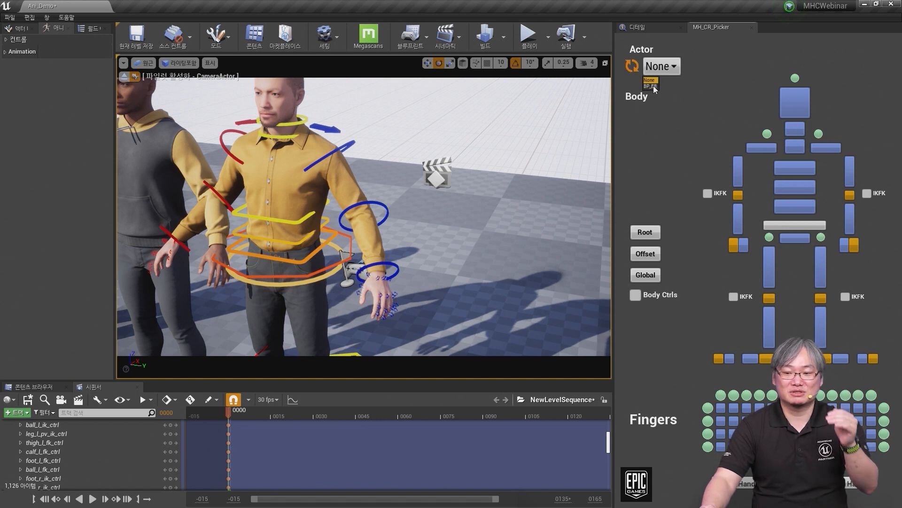
{"action": "left_click", "coordinate": [654, 86]}
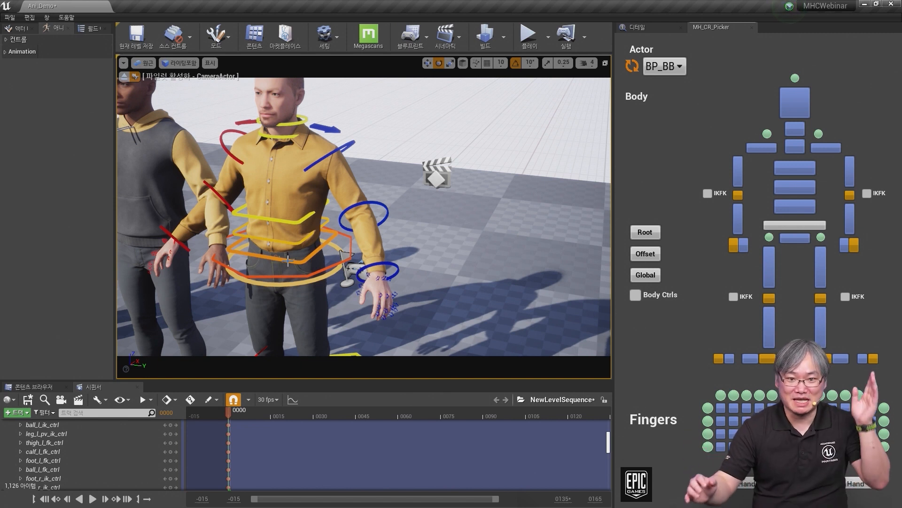
{"action": "left_click", "coordinate": [707, 194]}
{"action": "left_click_drag", "start_coordinate": [297, 282], "coordinate": [355, 253], "text": "alt"}
{"action": "right_click_drag", "start_coordinate": [297, 282], "coordinate": [277, 282], "text": "alt"}
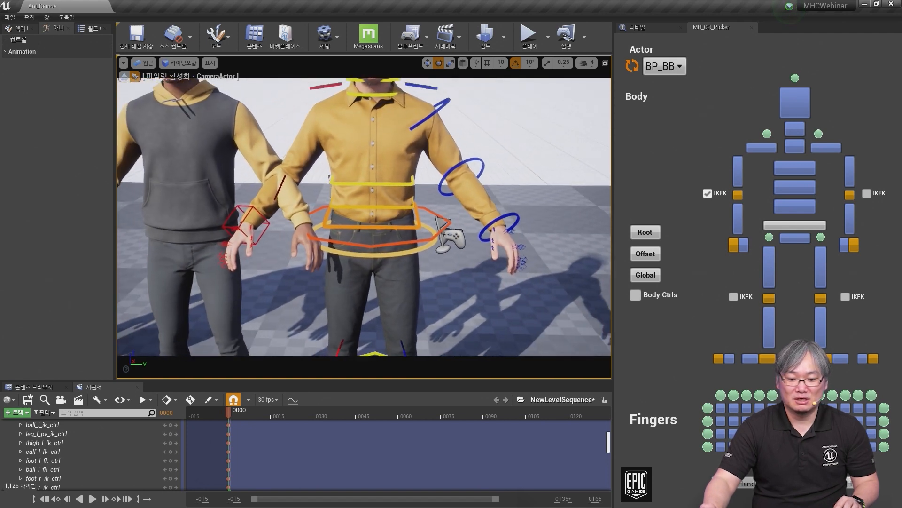
{"action": "left_click_drag", "start_coordinate": [298, 282], "coordinate": [327, 296], "text": "alt"}
{"action": "right_click_drag", "start_coordinate": [297, 282], "coordinate": [344, 282], "text": "alt"}
{"action": "middle_click_drag", "start_coordinate": [297, 282], "coordinate": [300, 348], "text": "alt"}
{"action": "right_click_drag", "start_coordinate": [297, 282], "coordinate": [247, 282], "text": "alt"}
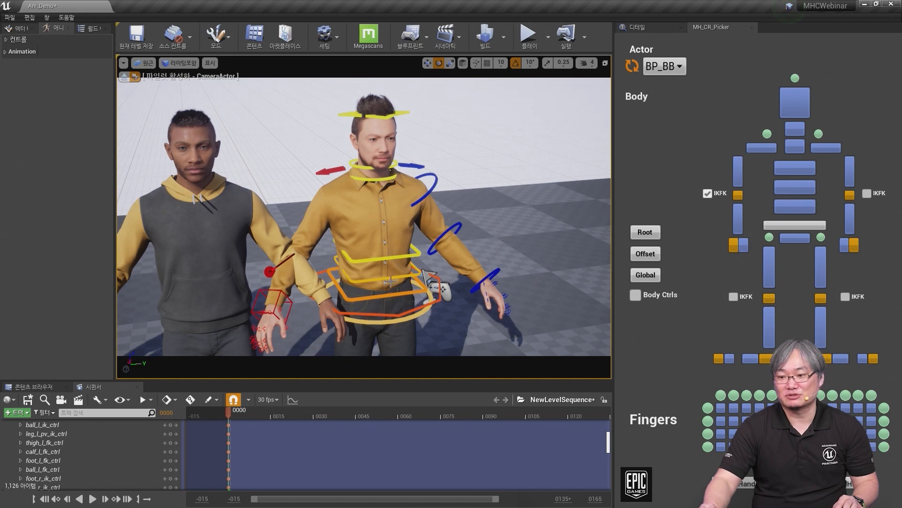
Step: Select hand_r_ik_ctrl through the picker and move BP_BB's right hand up beside his head
{"action": "left_click", "coordinate": [732, 248]}
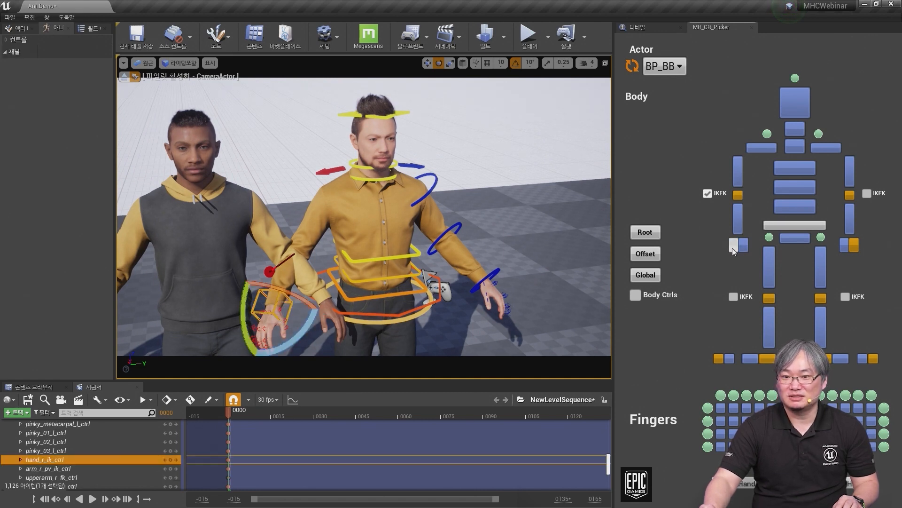
{"action": "left_click_drag", "start_coordinate": [340, 329], "coordinate": [340, 303], "text": "alt"}
{"action": "key", "text": "w"}
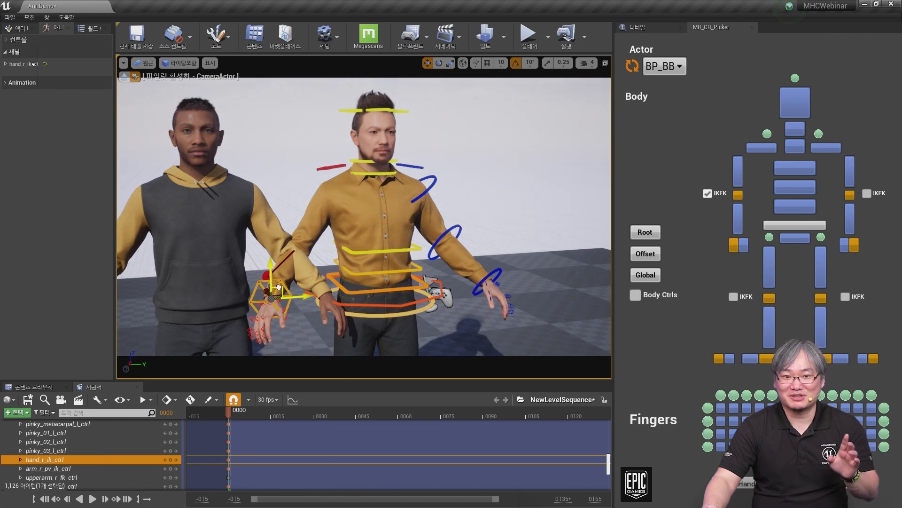
{"action": "left_click_drag", "start_coordinate": [279, 287], "coordinate": [276, 117]}
Step: Rotate the raised right-hand IK control, and switch the transform gizmo from world to local coordinates
{"action": "key", "text": "e"}
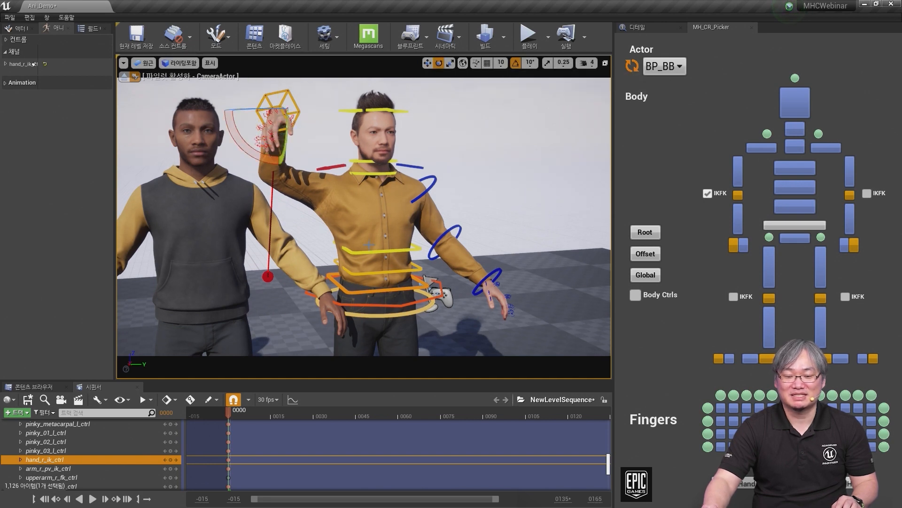
{"action": "middle_click_drag", "start_coordinate": [369, 244], "coordinate": [371, 158]}
{"action": "left_click_drag", "start_coordinate": [237, 183], "coordinate": [259, 160]}
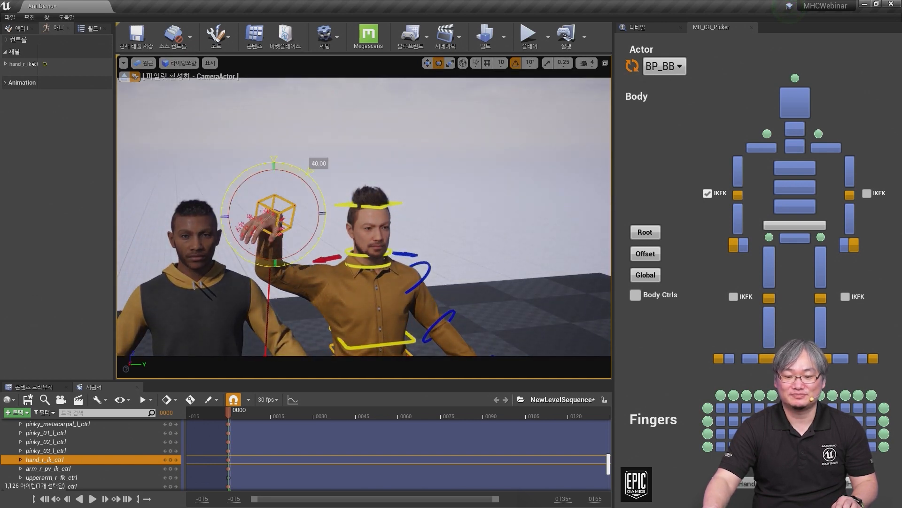
{"action": "left_click", "coordinate": [463, 63]}
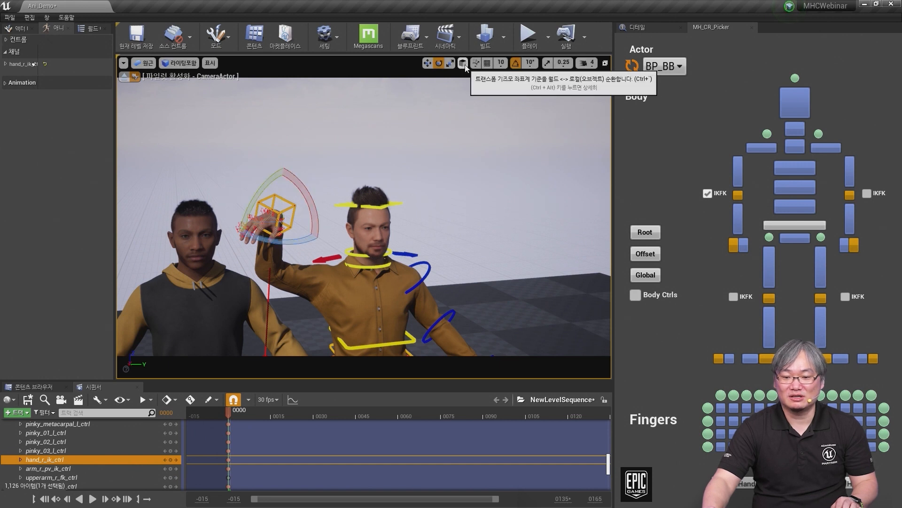
{"action": "mouse_move", "coordinate": [253, 204]}
{"action": "left_mouse_down"}
{"action": "mouse_move", "coordinate": [264, 181]}
{"action": "mouse_move", "coordinate": [253, 203]}
{"action": "left_mouse_up"}
Step: At frame 45, raise hand_r_ik_ctrl above shoulder height, rotate the hand upright, key it, and scrub back through the motion
{"action": "left_click_drag", "start_coordinate": [230, 413], "coordinate": [356, 418]}
{"action": "scroll", "coordinate": [338, 278], "scroll_direction": "down", "scroll_amount": 4}
{"action": "key", "text": "w"}
{"action": "left_click_drag", "start_coordinate": [320, 288], "coordinate": [324, 141]}
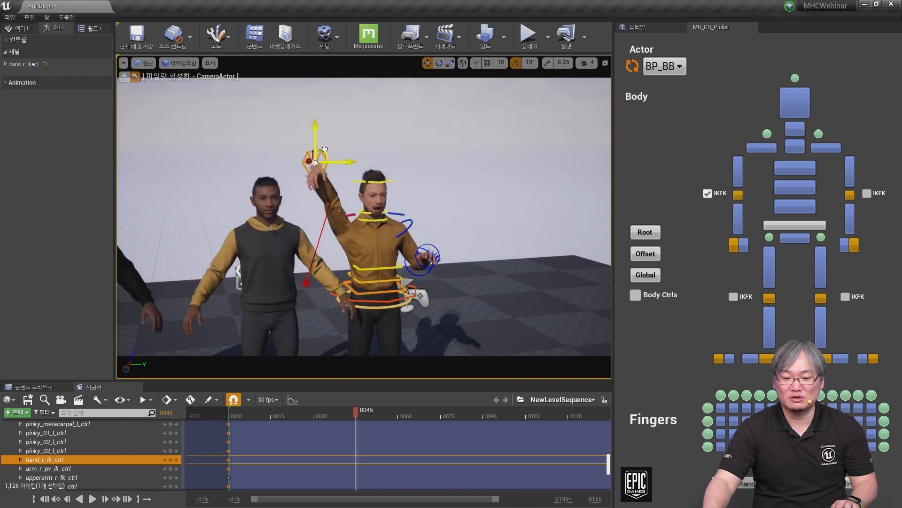
{"action": "key", "text": "e"}
{"action": "left_click_drag", "start_coordinate": [292, 188], "coordinate": [309, 248]}
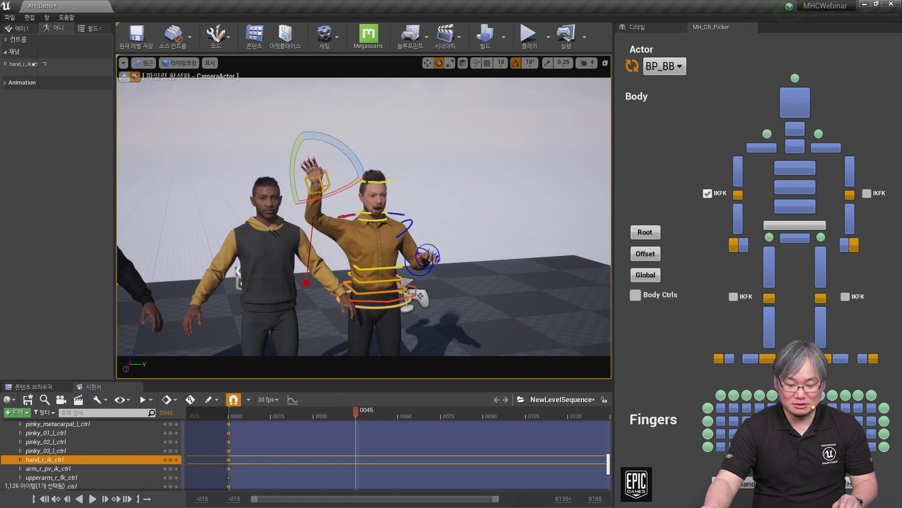
{"action": "key", "text": "s"}
{"action": "left_click_drag", "start_coordinate": [356, 411], "coordinate": [328, 423]}
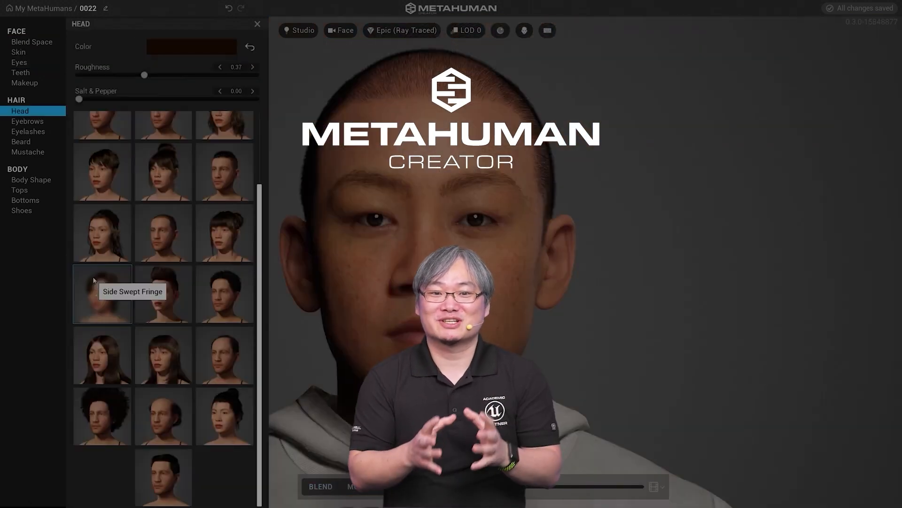
{"action": "left_click", "coordinate": [85, 280]}
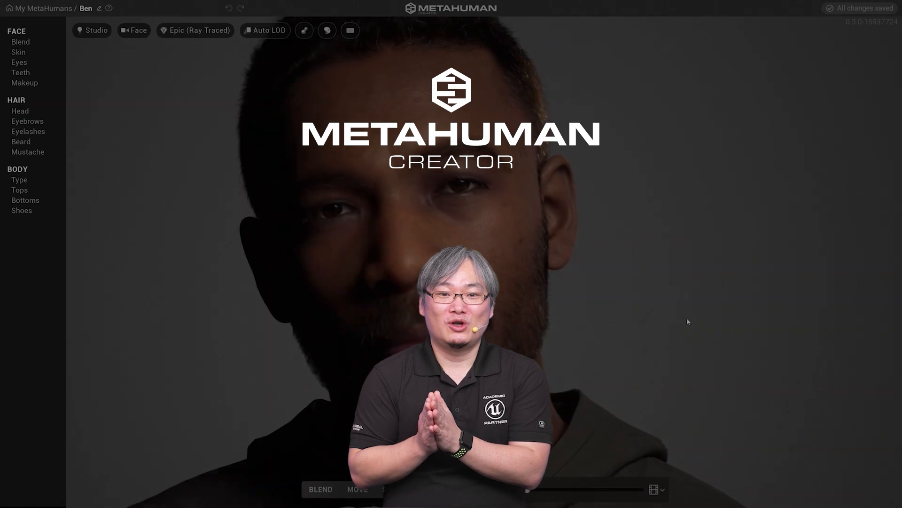
{"action": "scroll", "coordinate": [395, 248], "scroll_direction": "up", "scroll_amount": 4}
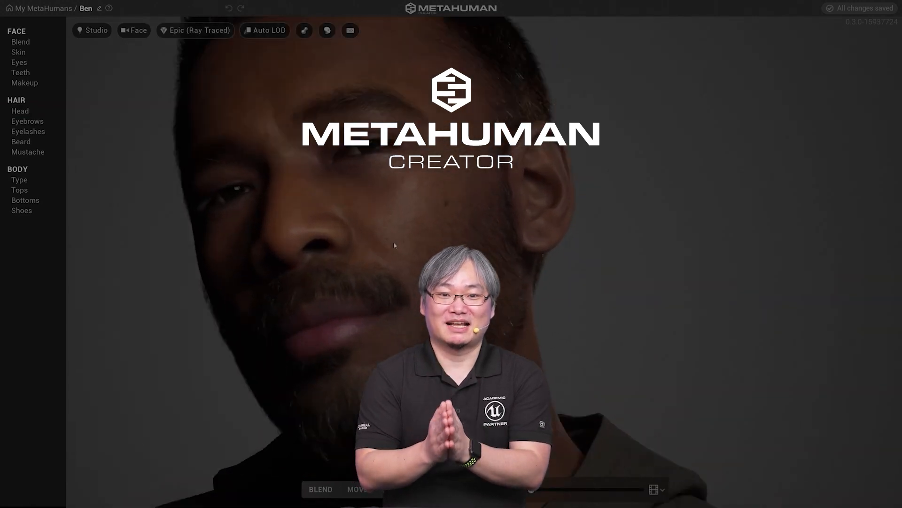